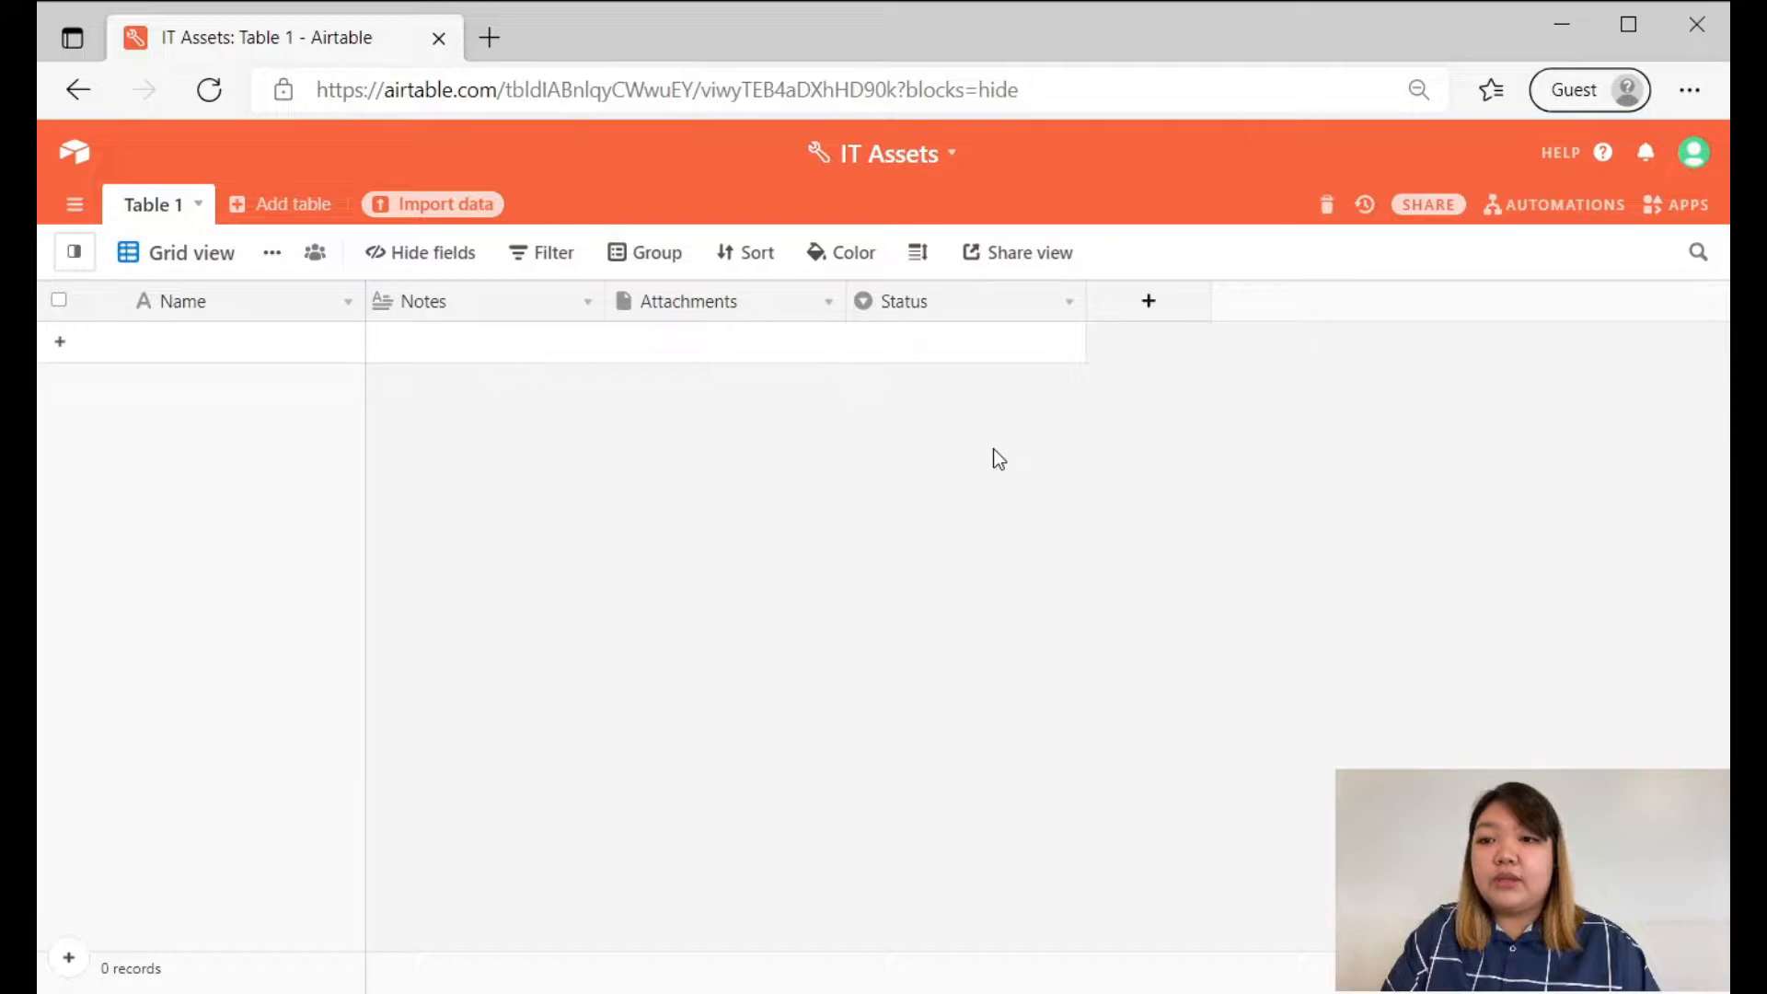
Rename Table 1 as Software.
double_click(162, 201)
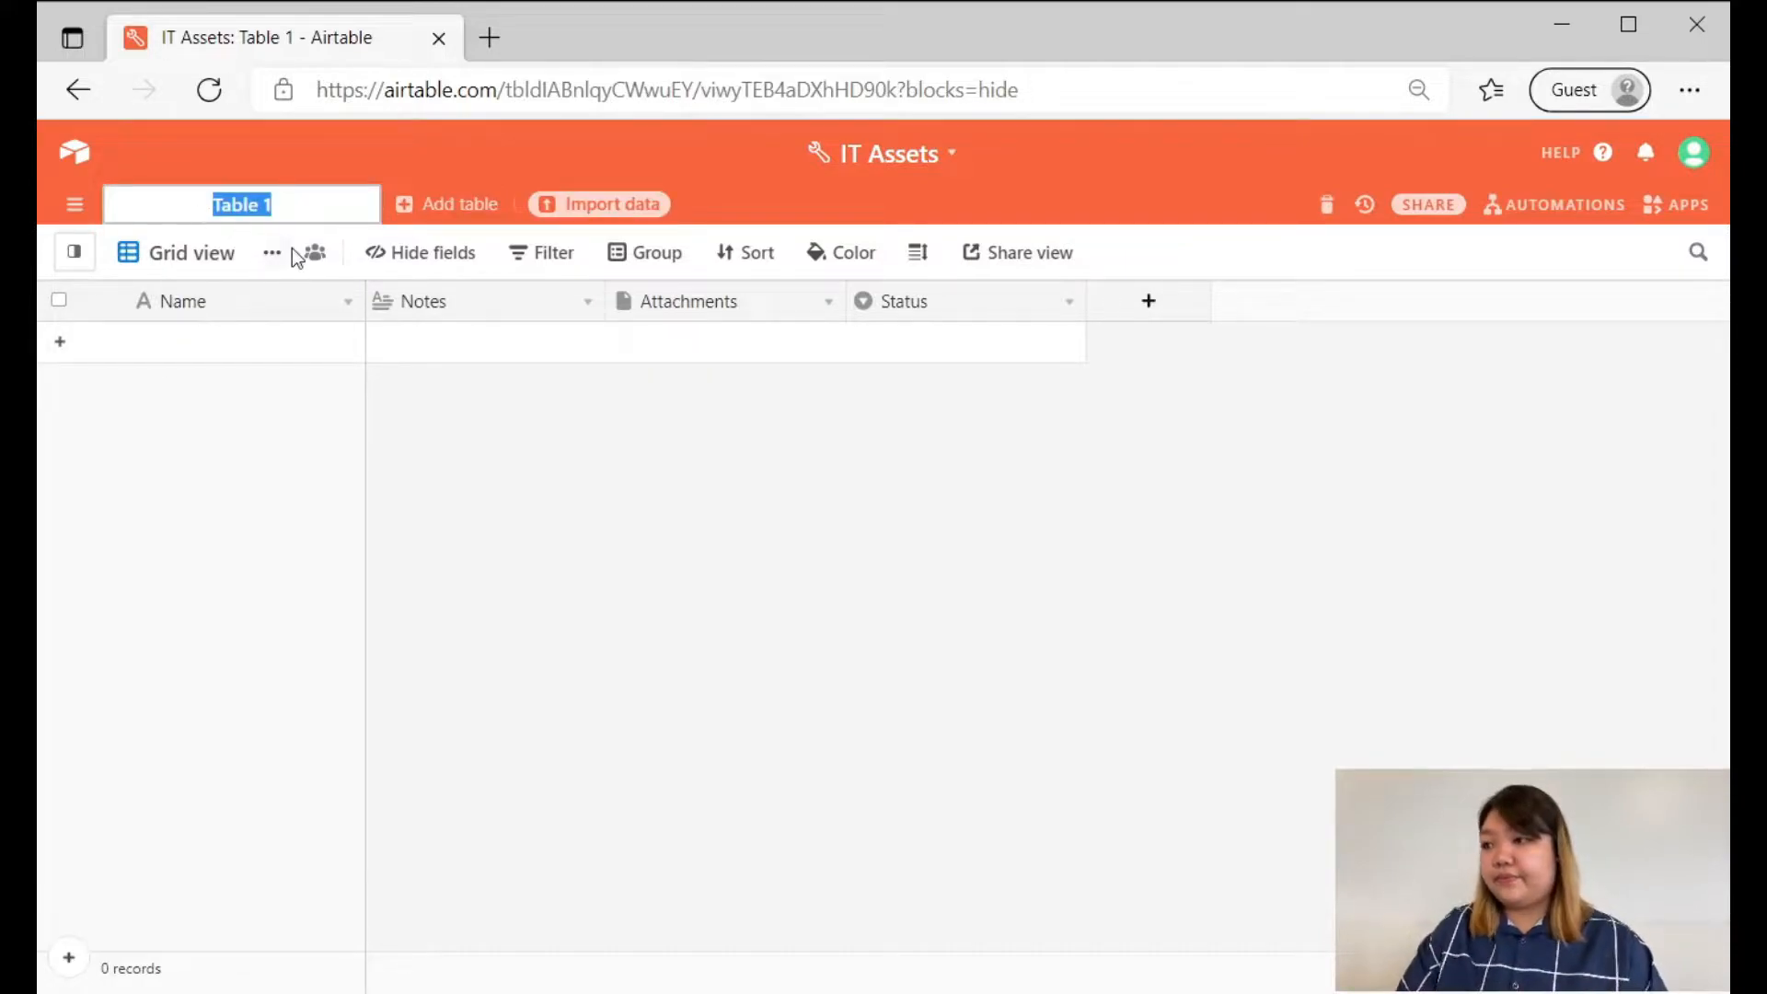
type("Software")
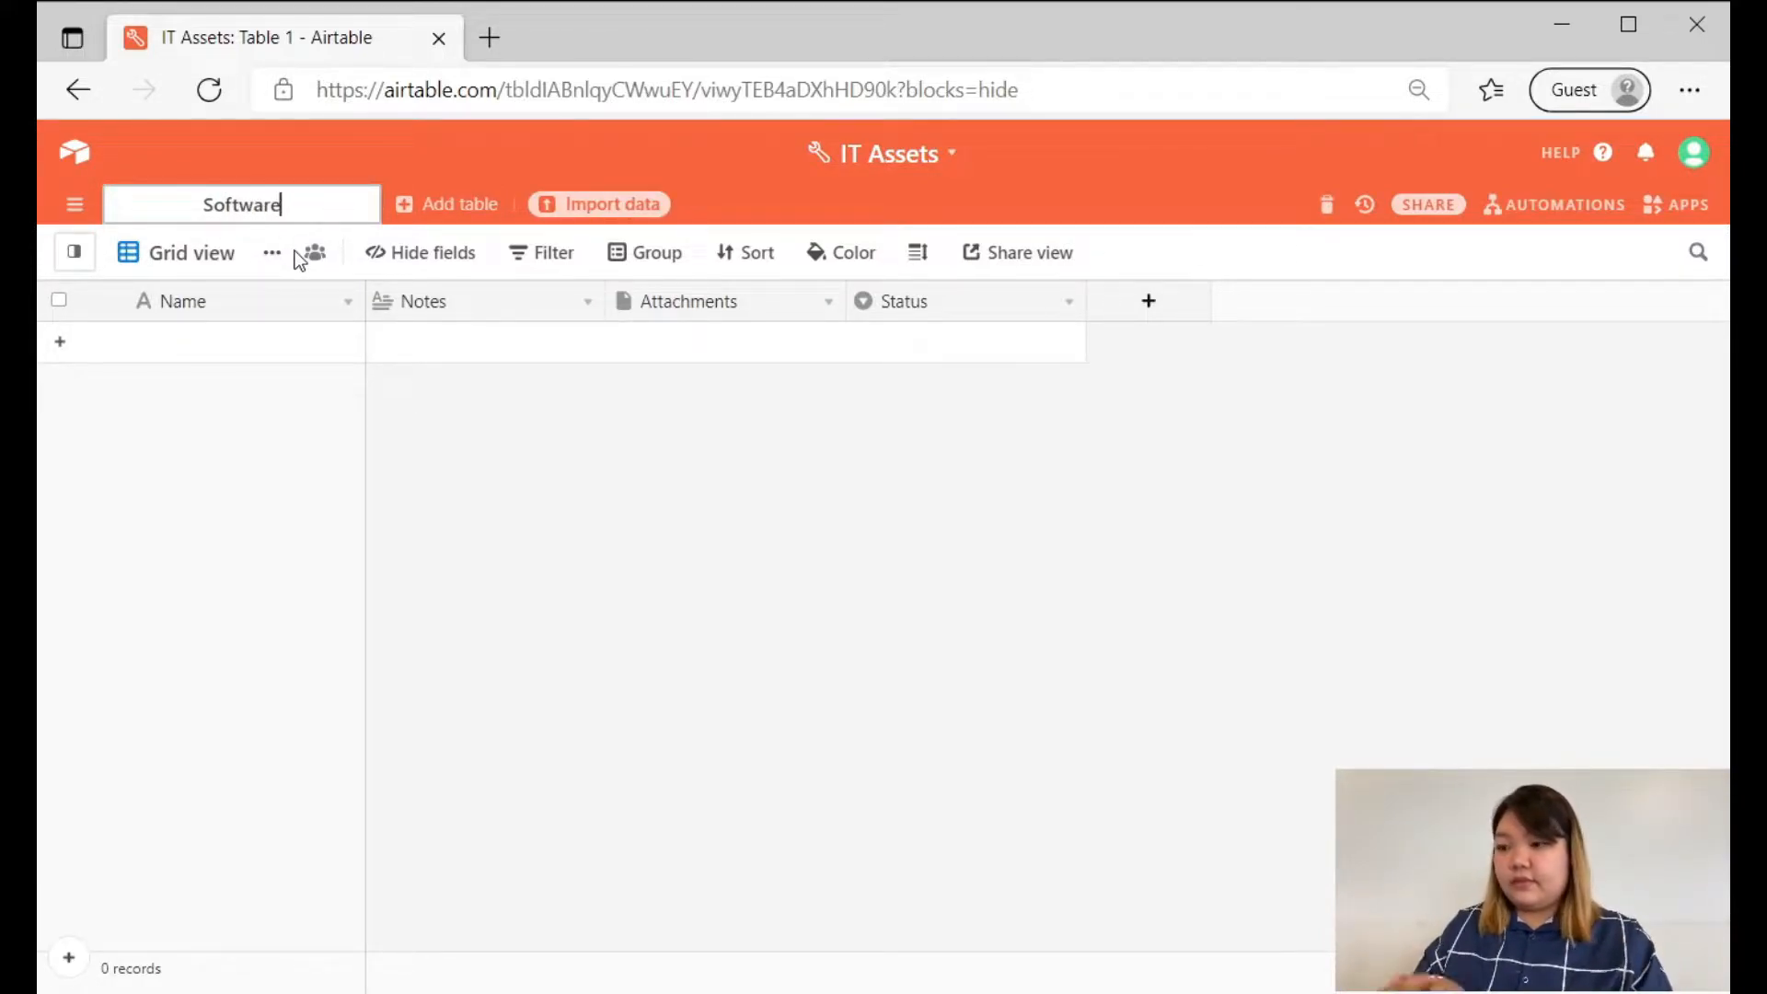
key("Return")
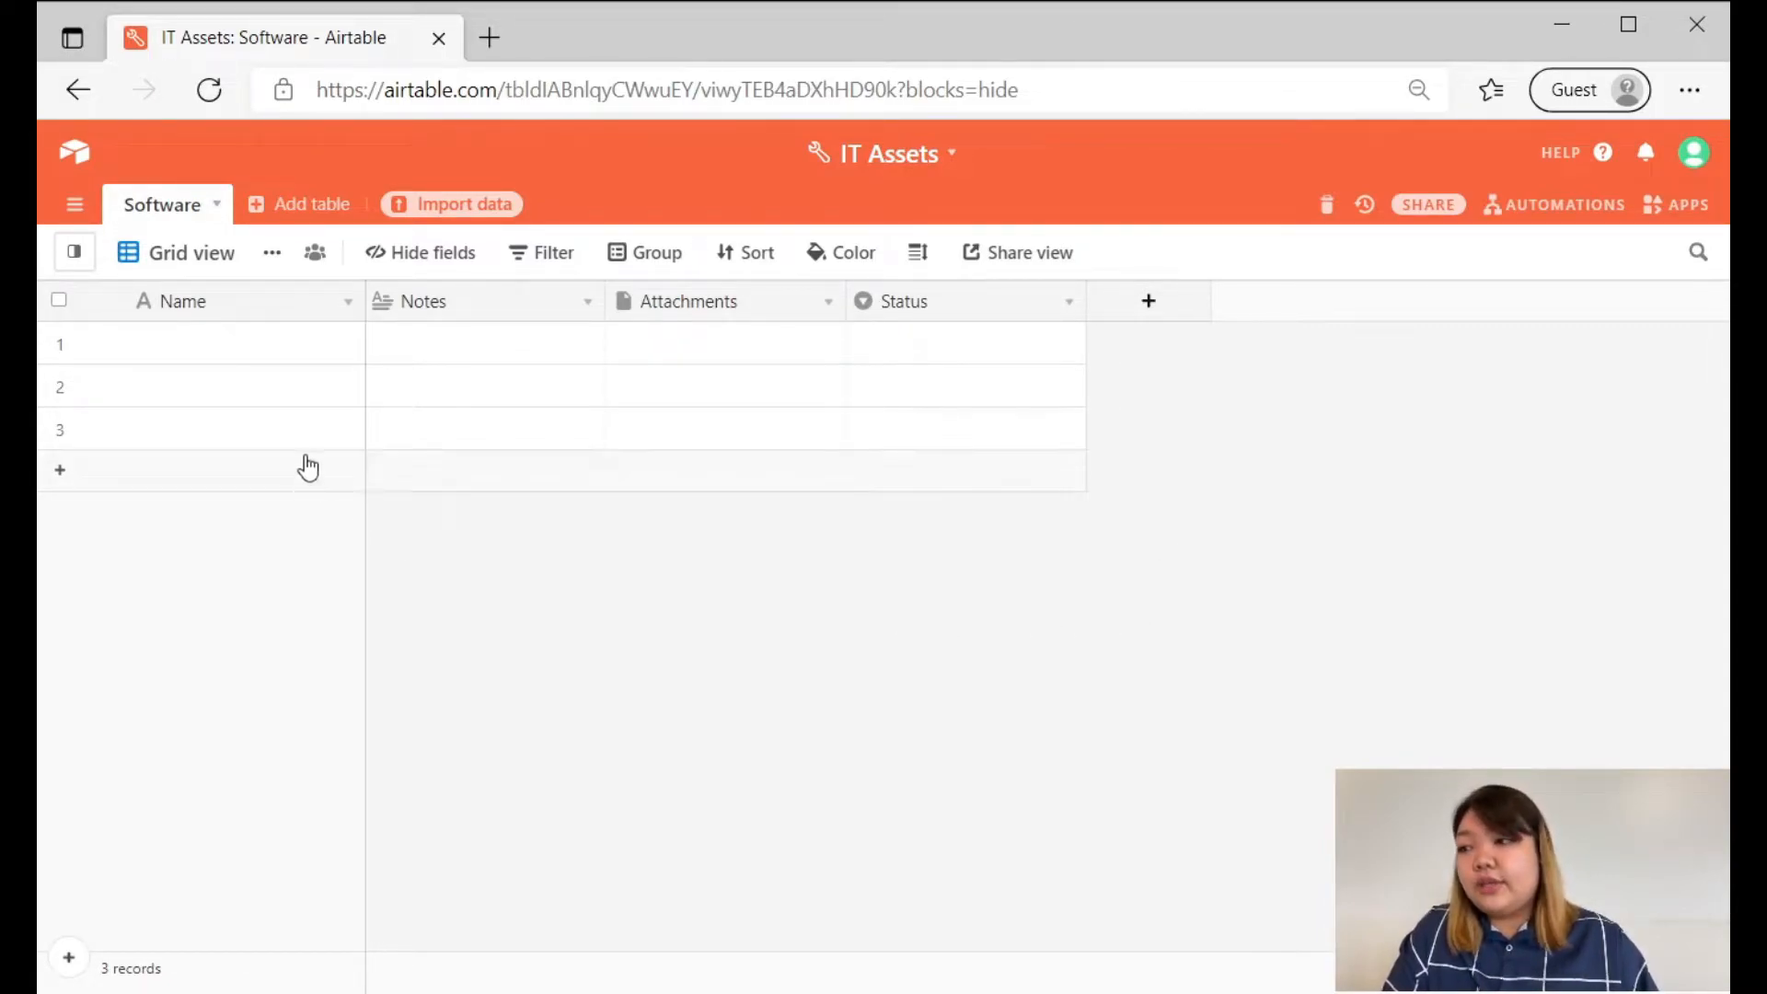
left_click(274, 398)
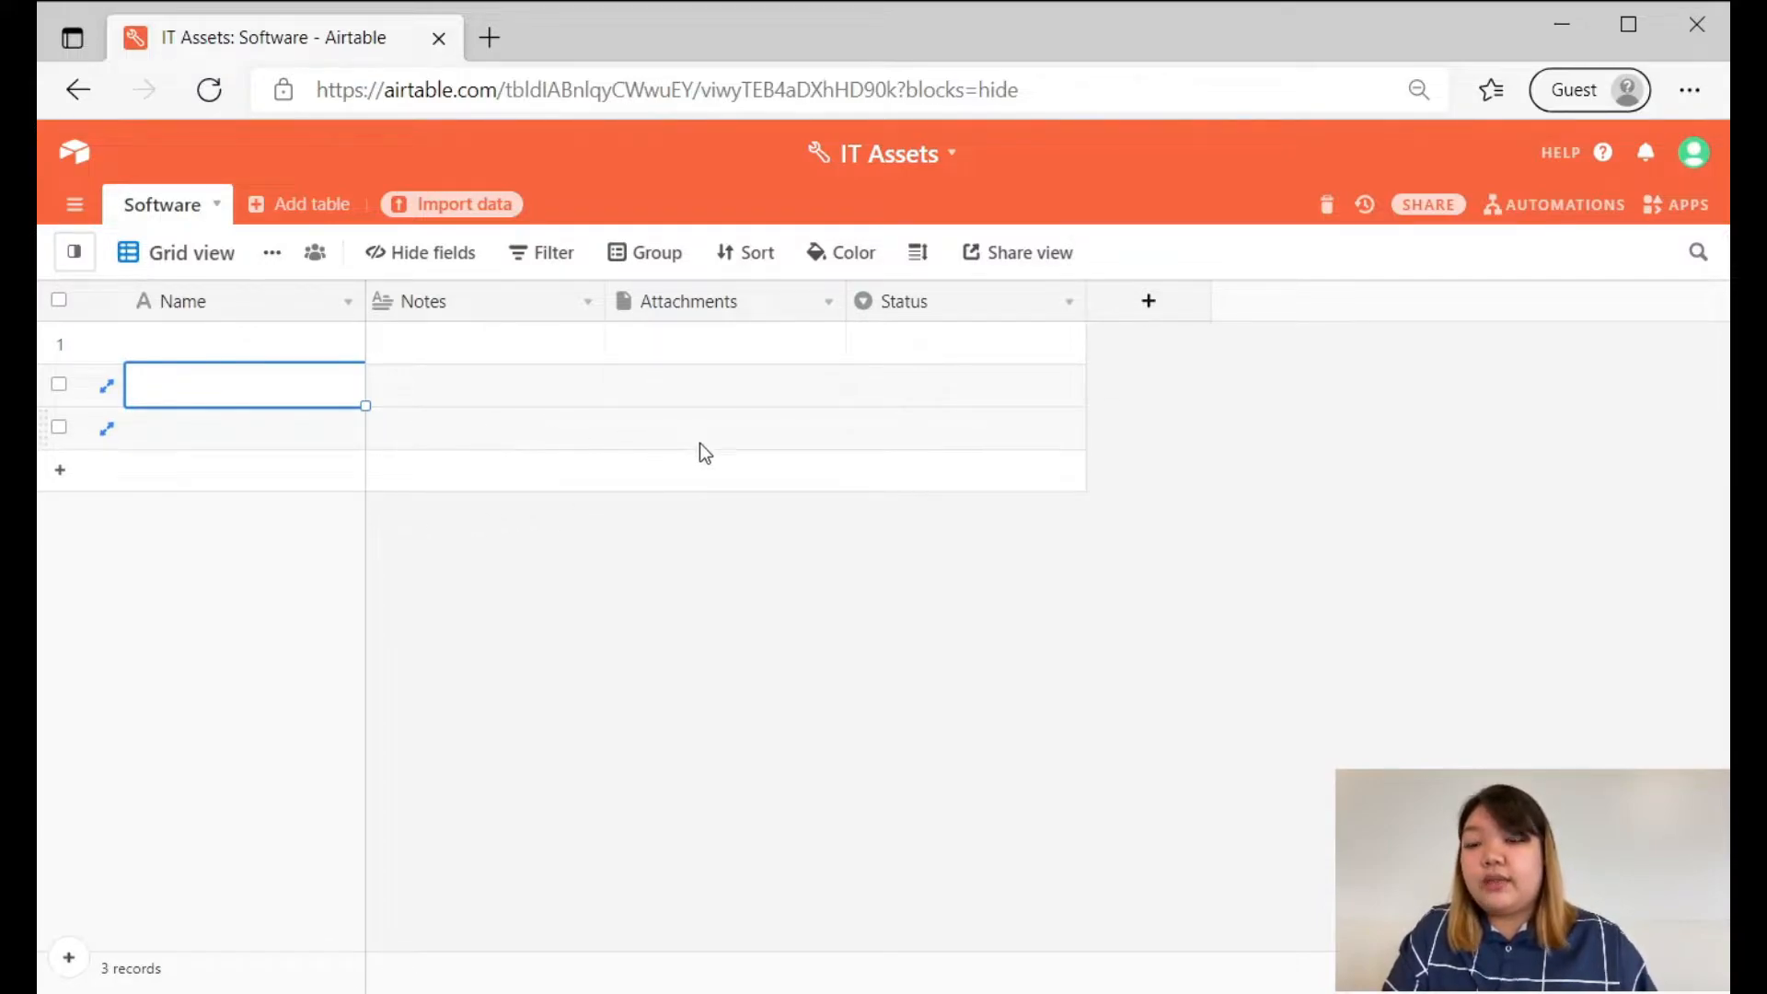
left_click(953, 568)
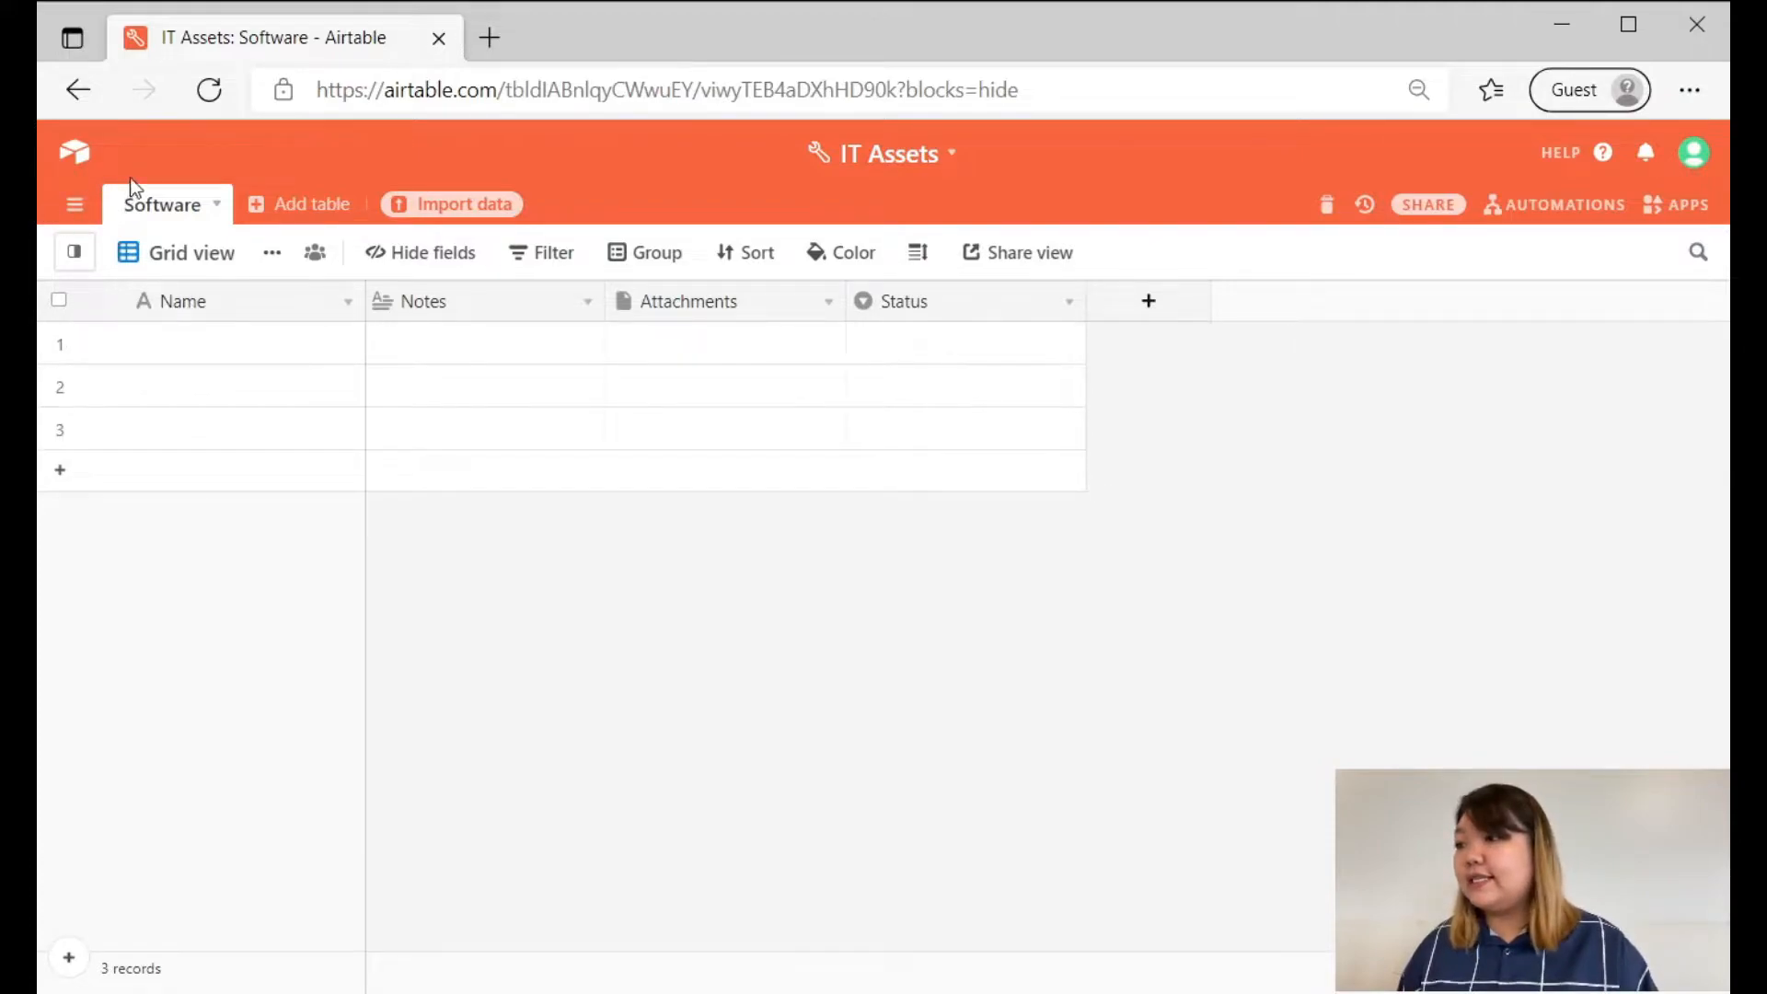
Fill in the Name field of the first three records with Microsoft, Adobe and Filmora.
left_click(235, 348)
type("Microsoft")
key("Return")
type("Adobe")
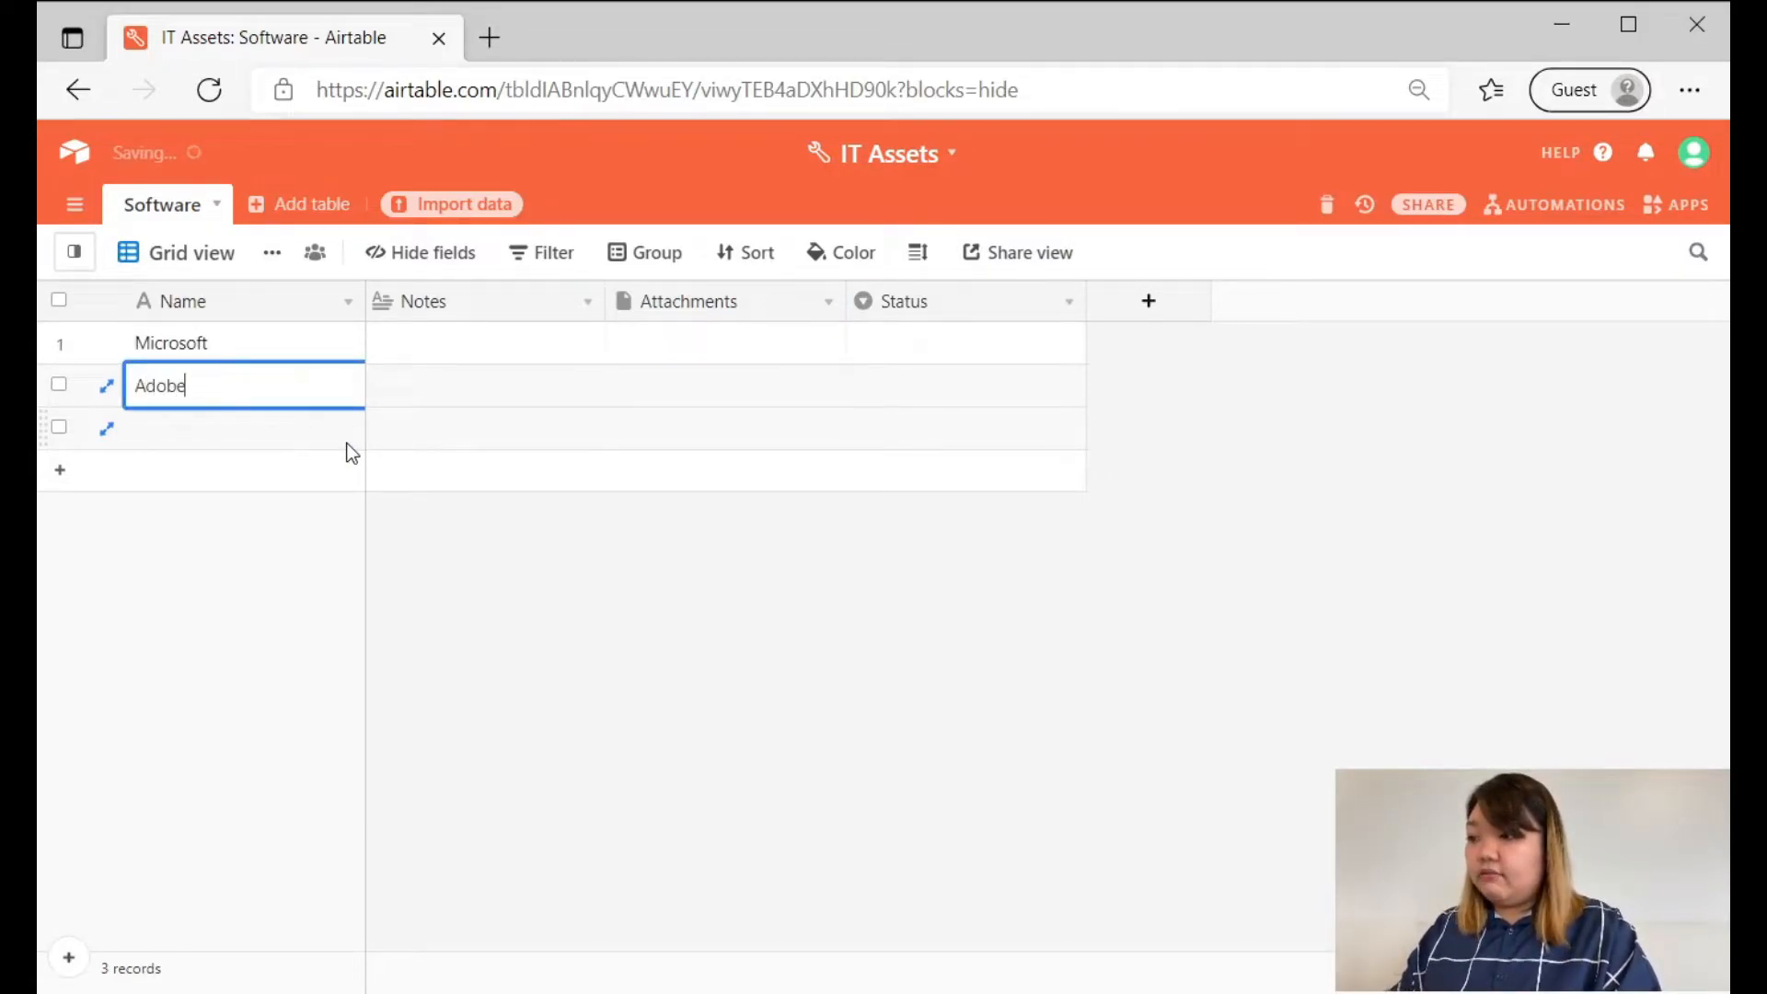
key("Return")
type("Filmora")
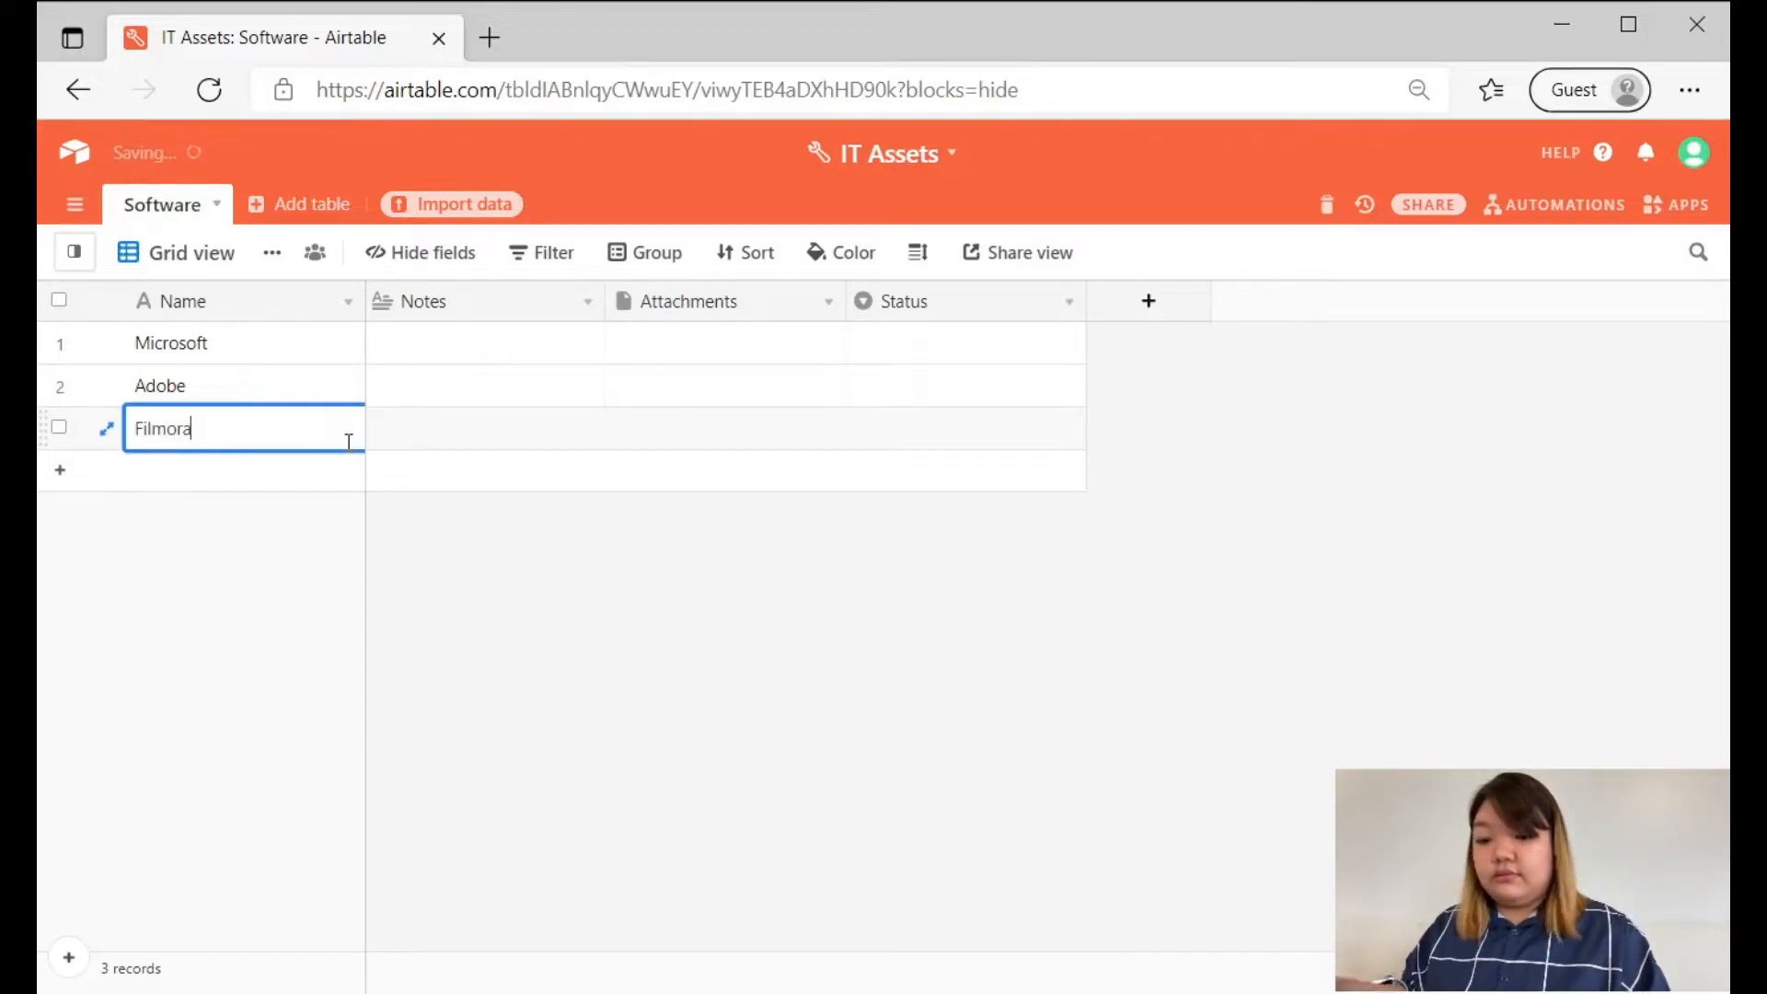
left_click(723, 677)
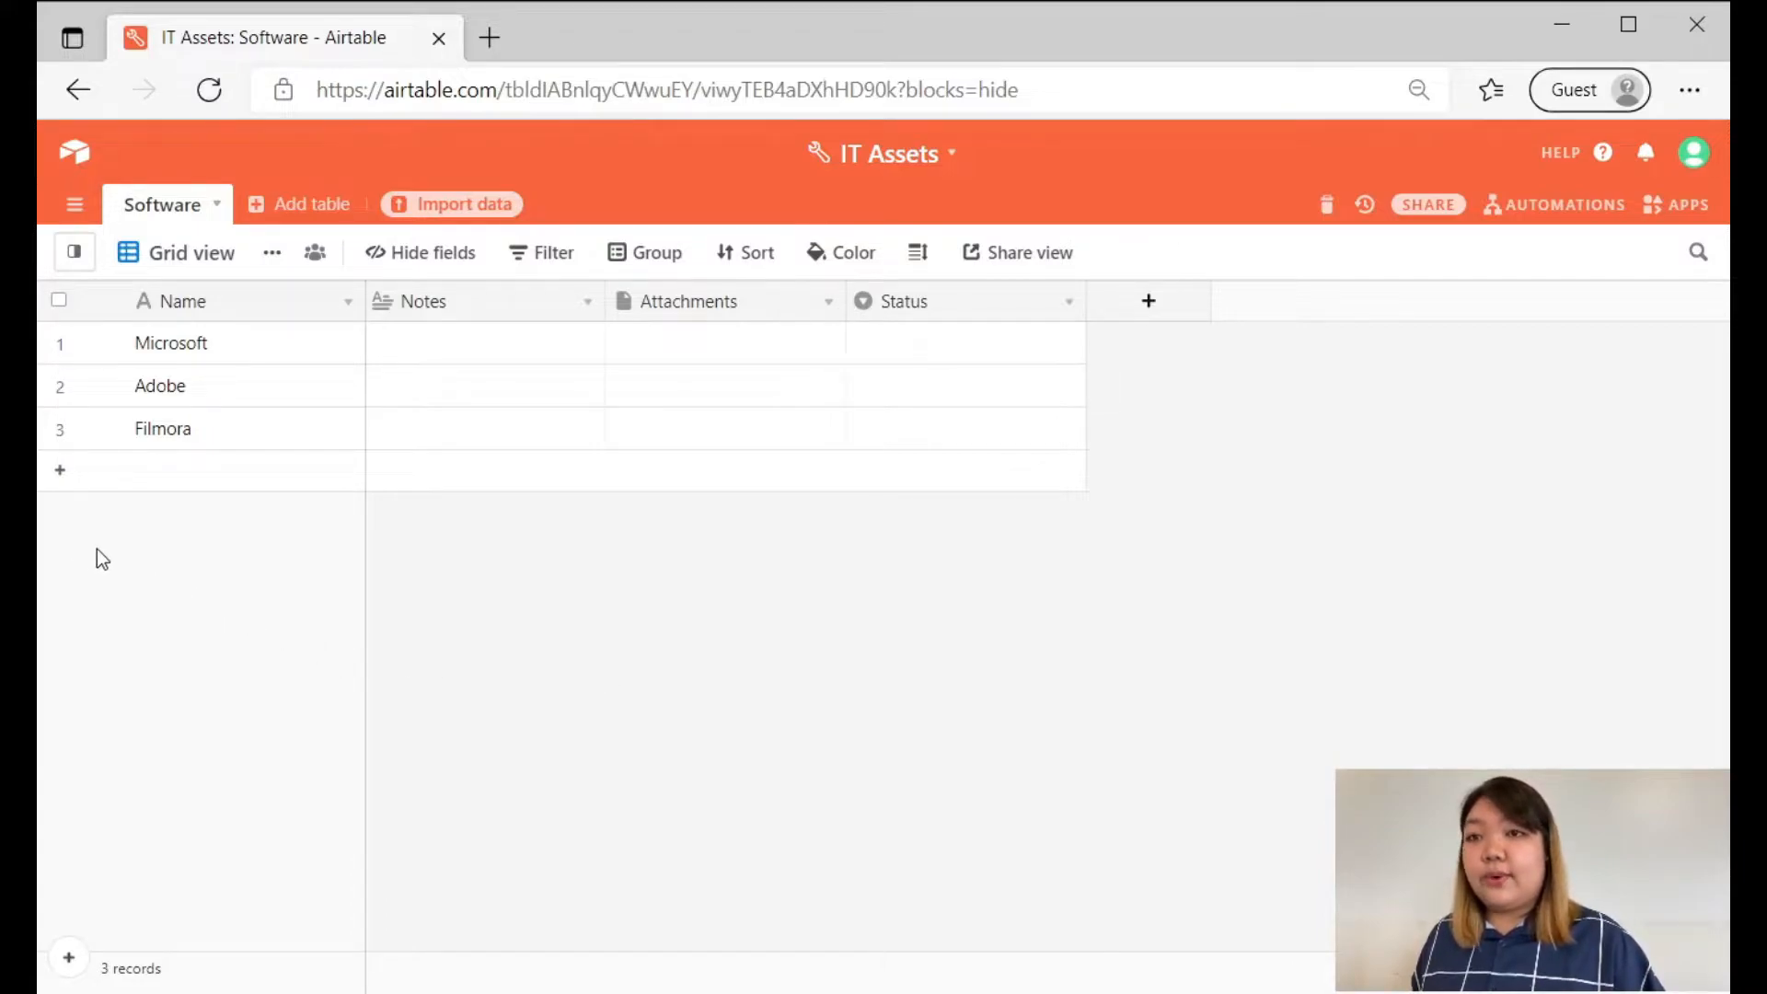
Add a fourth record named OBS below Filmora.
left_click(61, 474)
type("OBS")
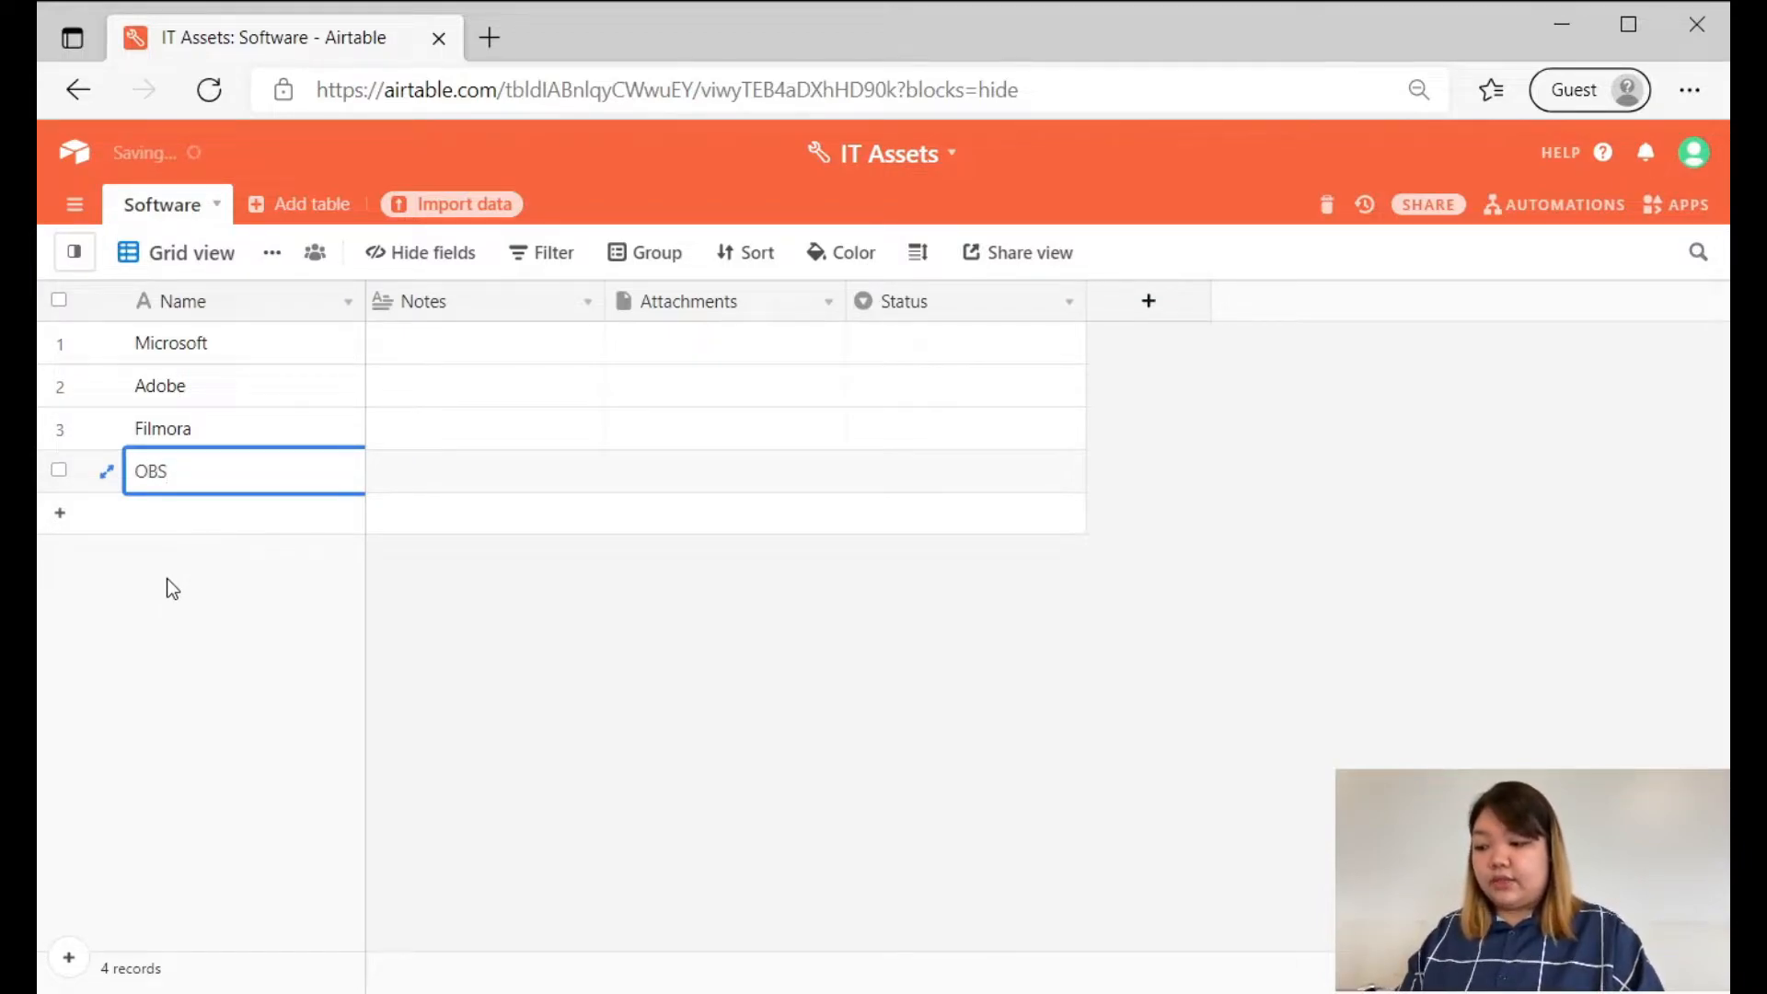
left_click(604, 665)
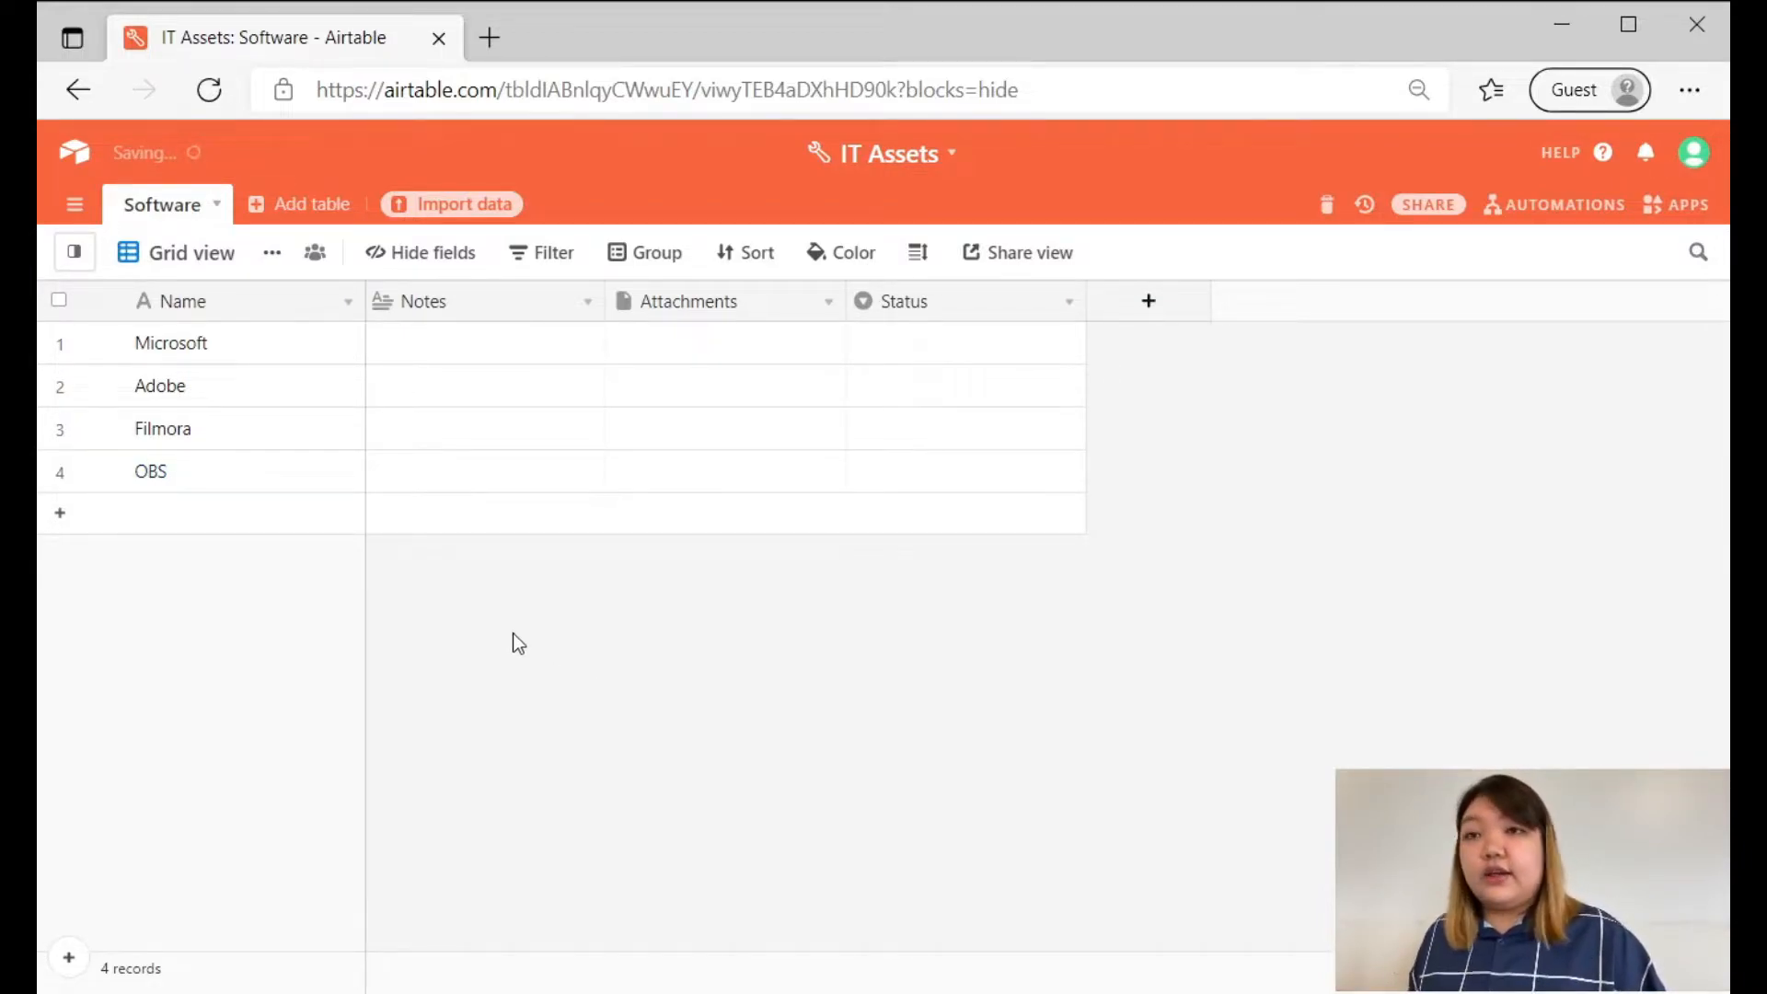
Examine the record actions offered for the OBS record, such as inserting, duplicating or expanding it.
left_click(235, 481)
right_click(234, 481)
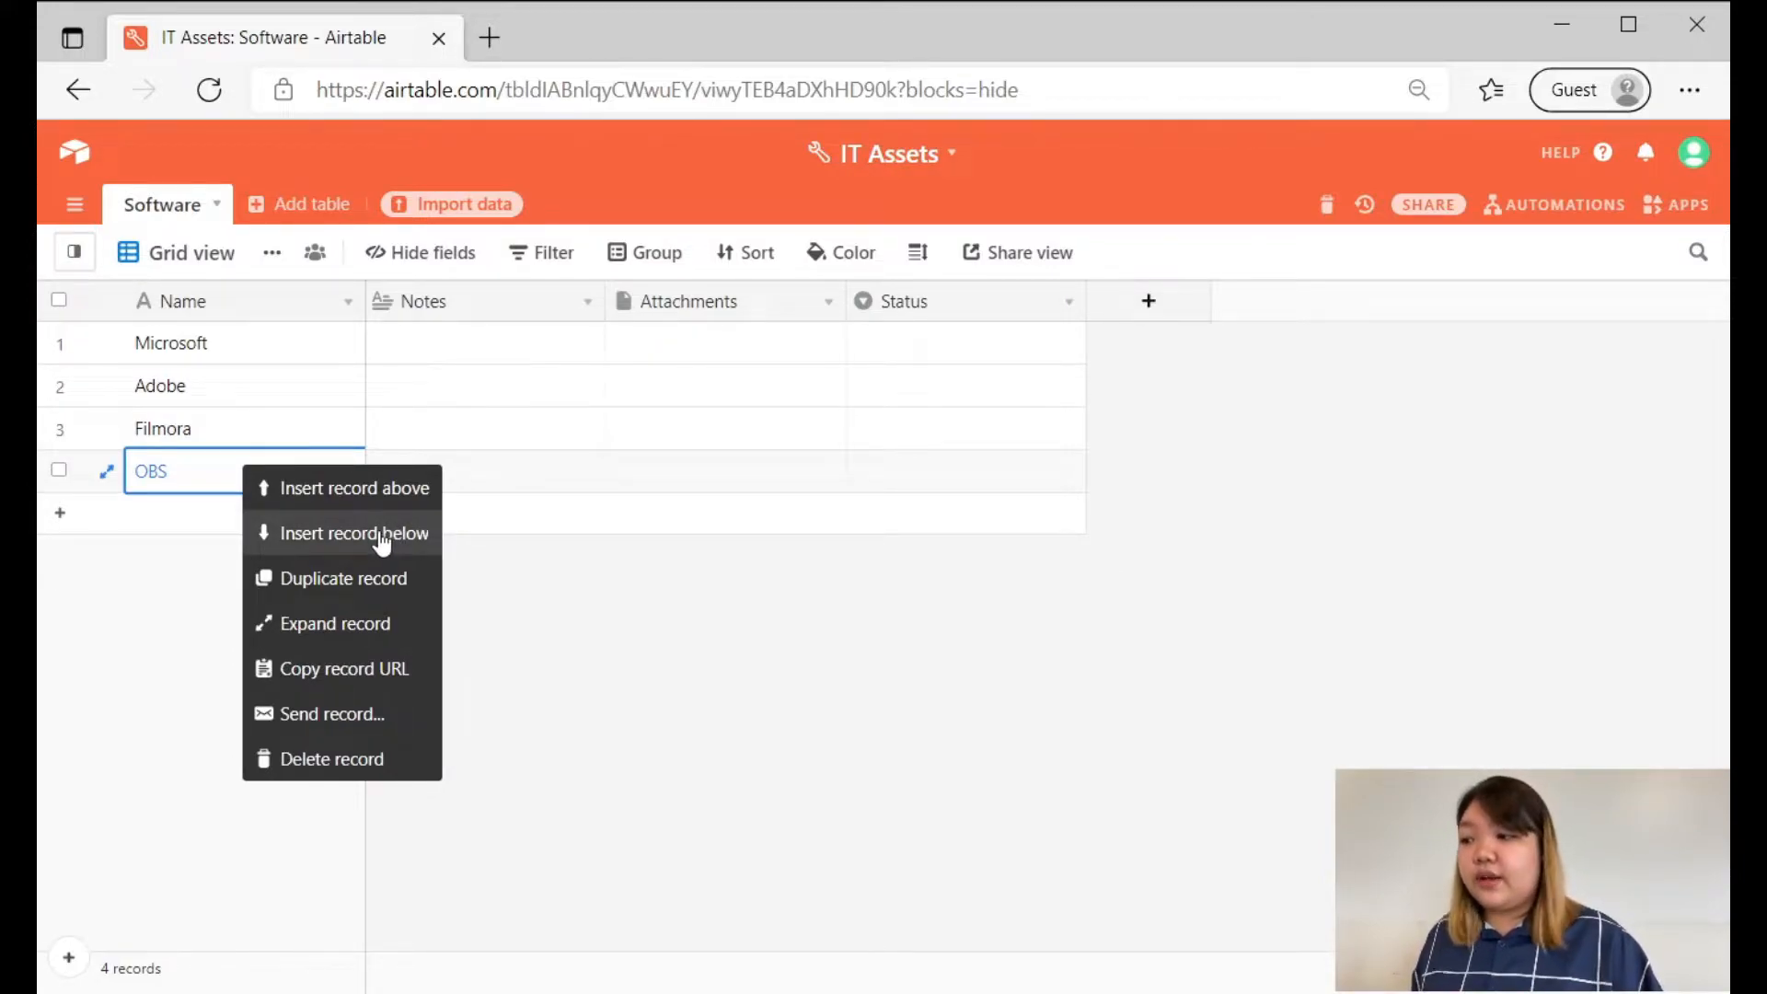
left_click(663, 654)
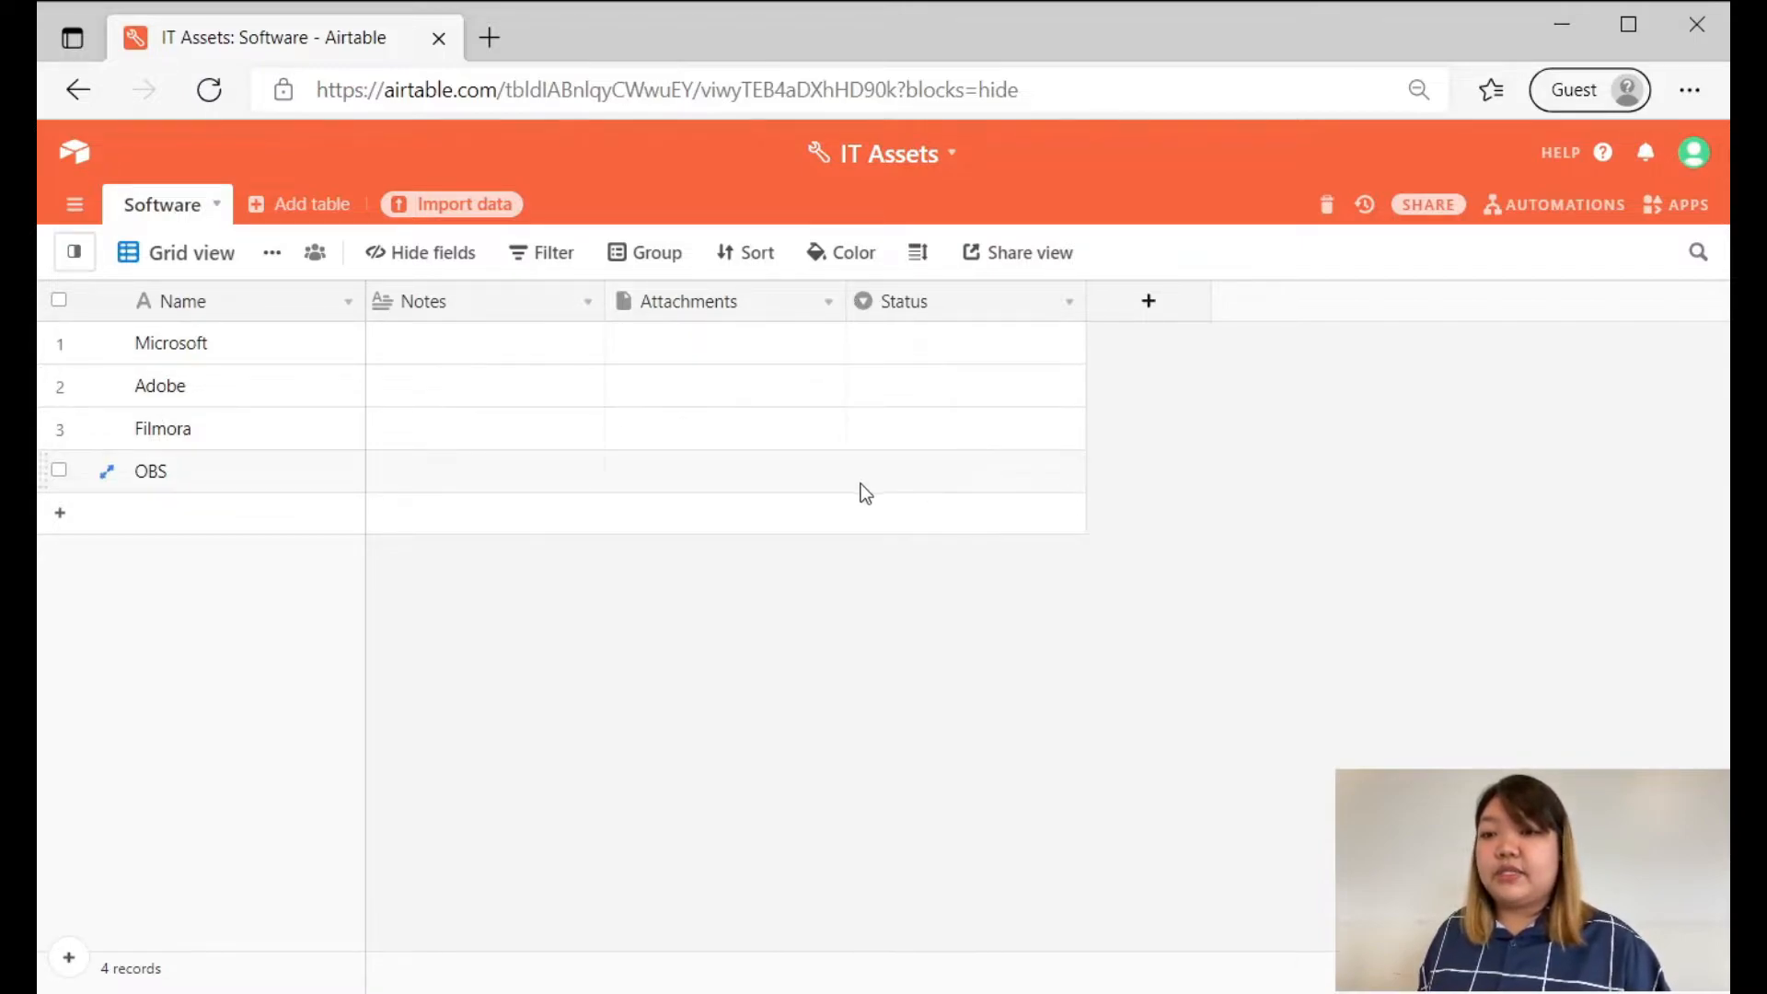
Examine the field type settings of the Name field and the Notes field without changing them.
left_click(201, 318)
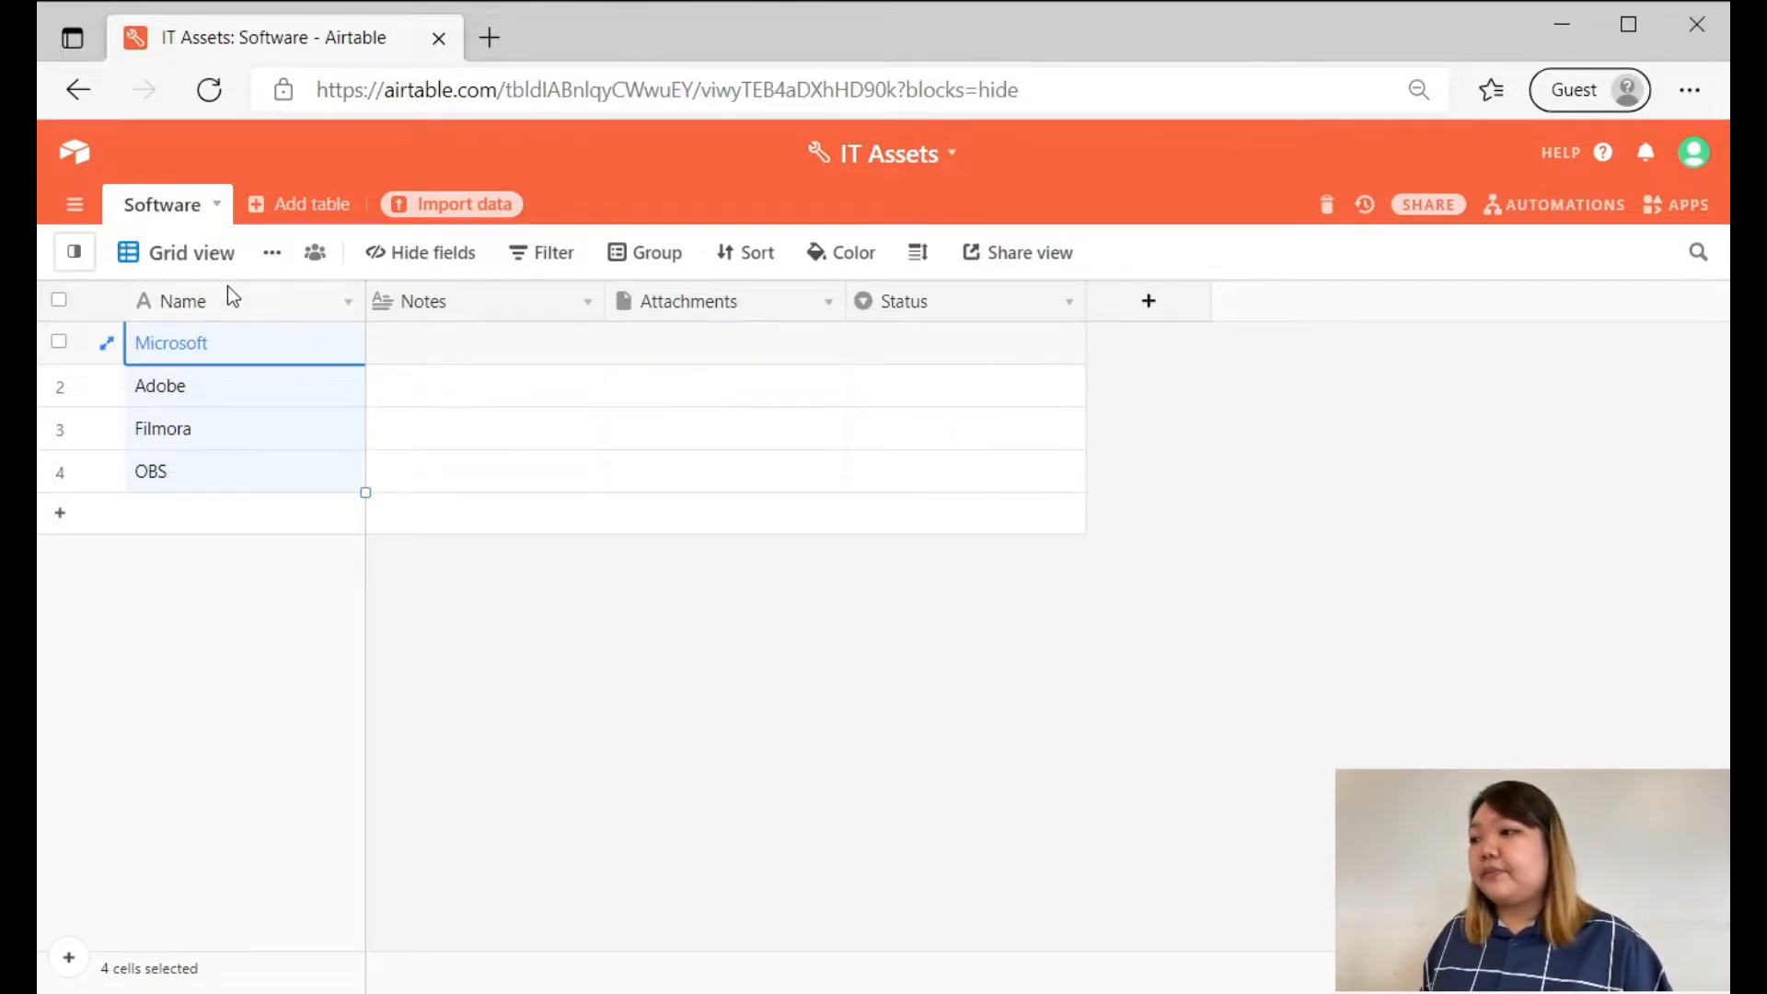
double_click(228, 293)
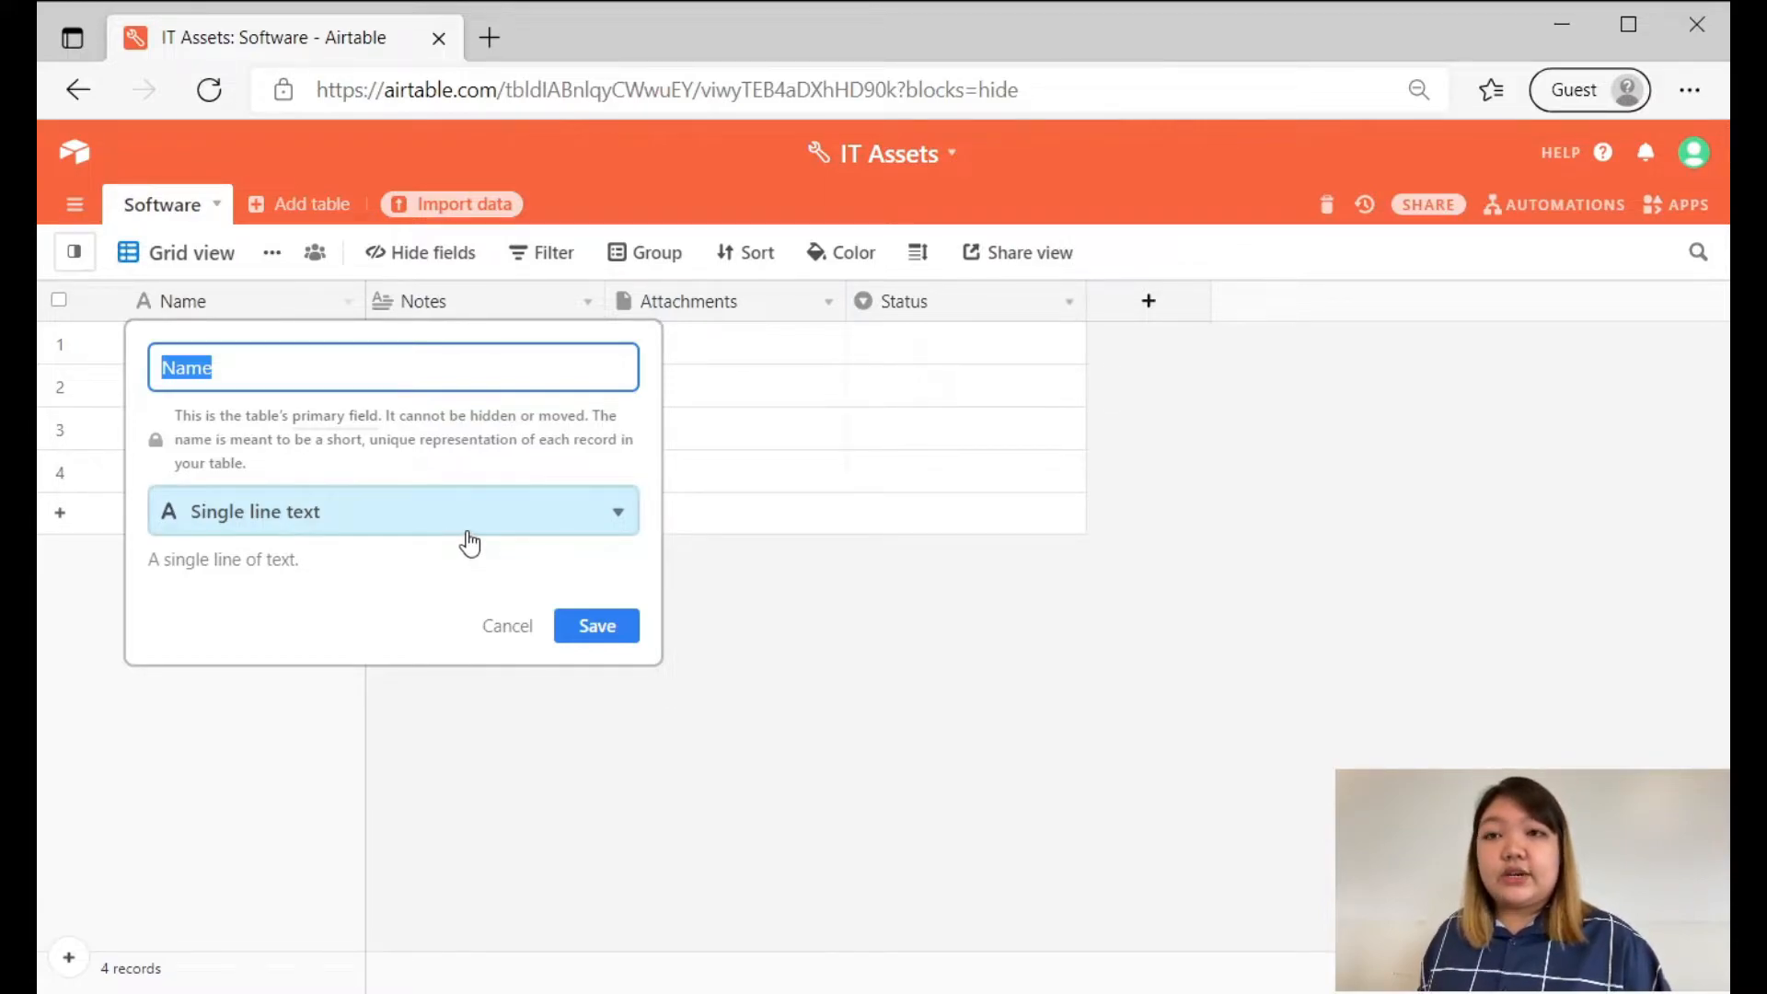
left_click(1034, 668)
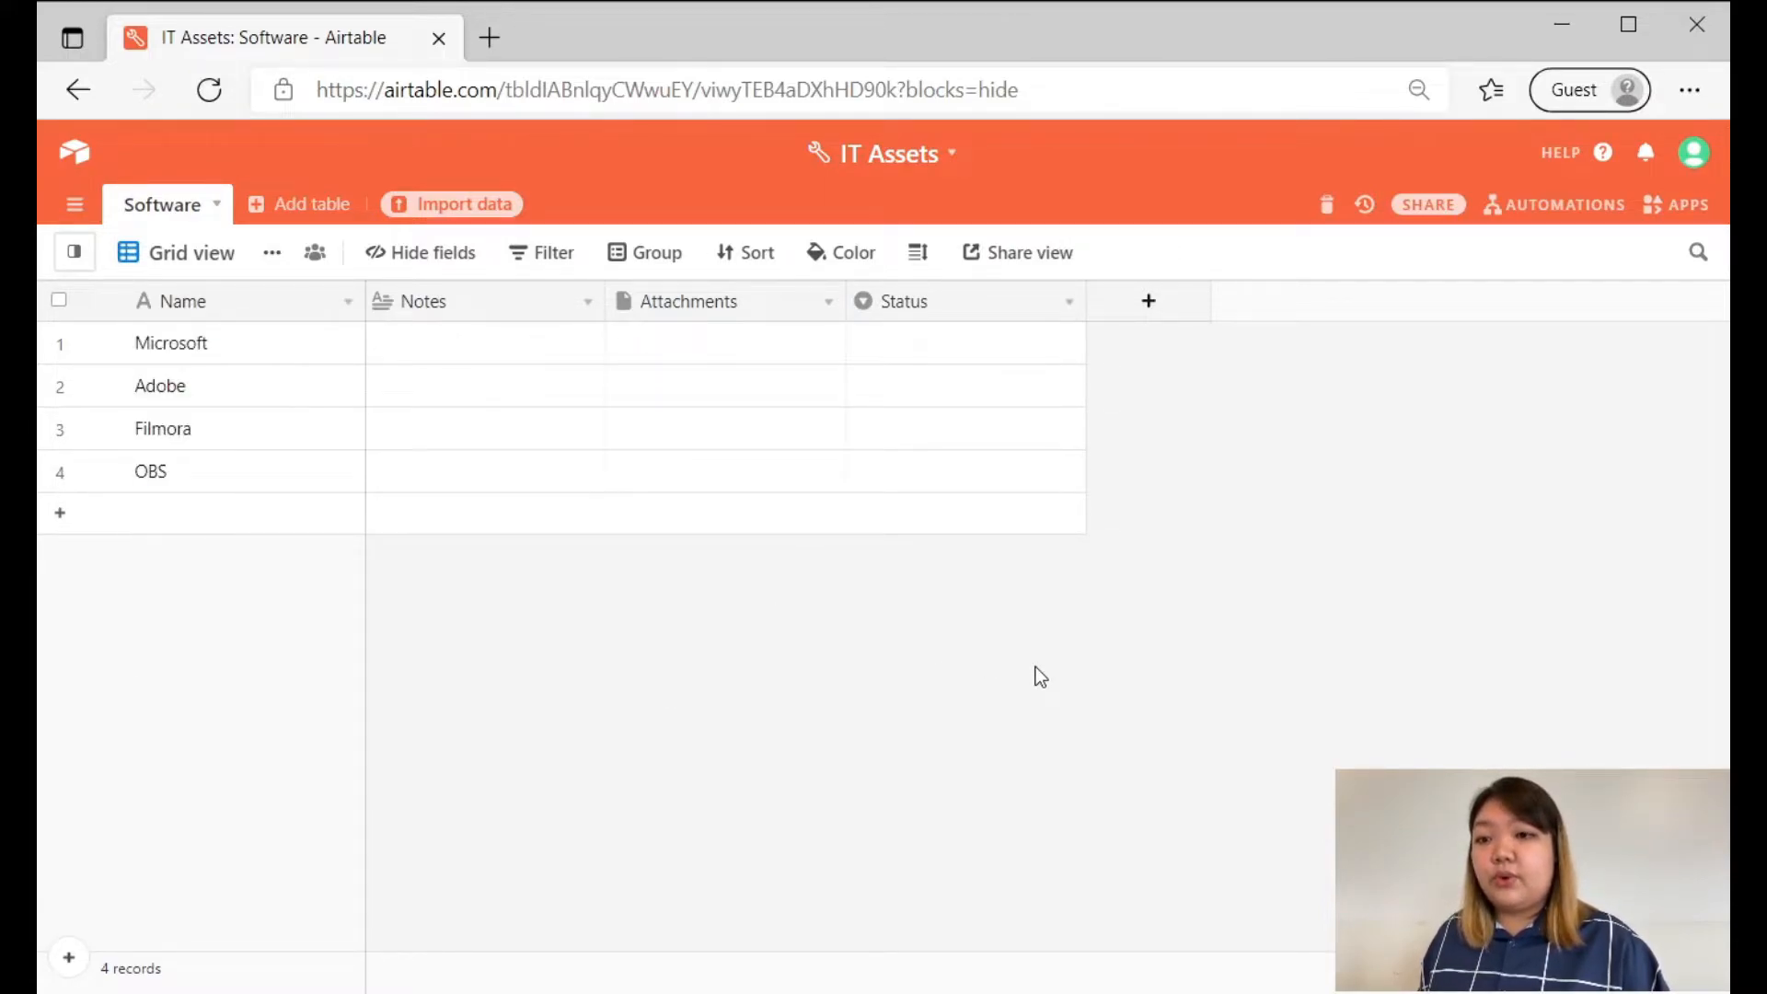
double_click(468, 309)
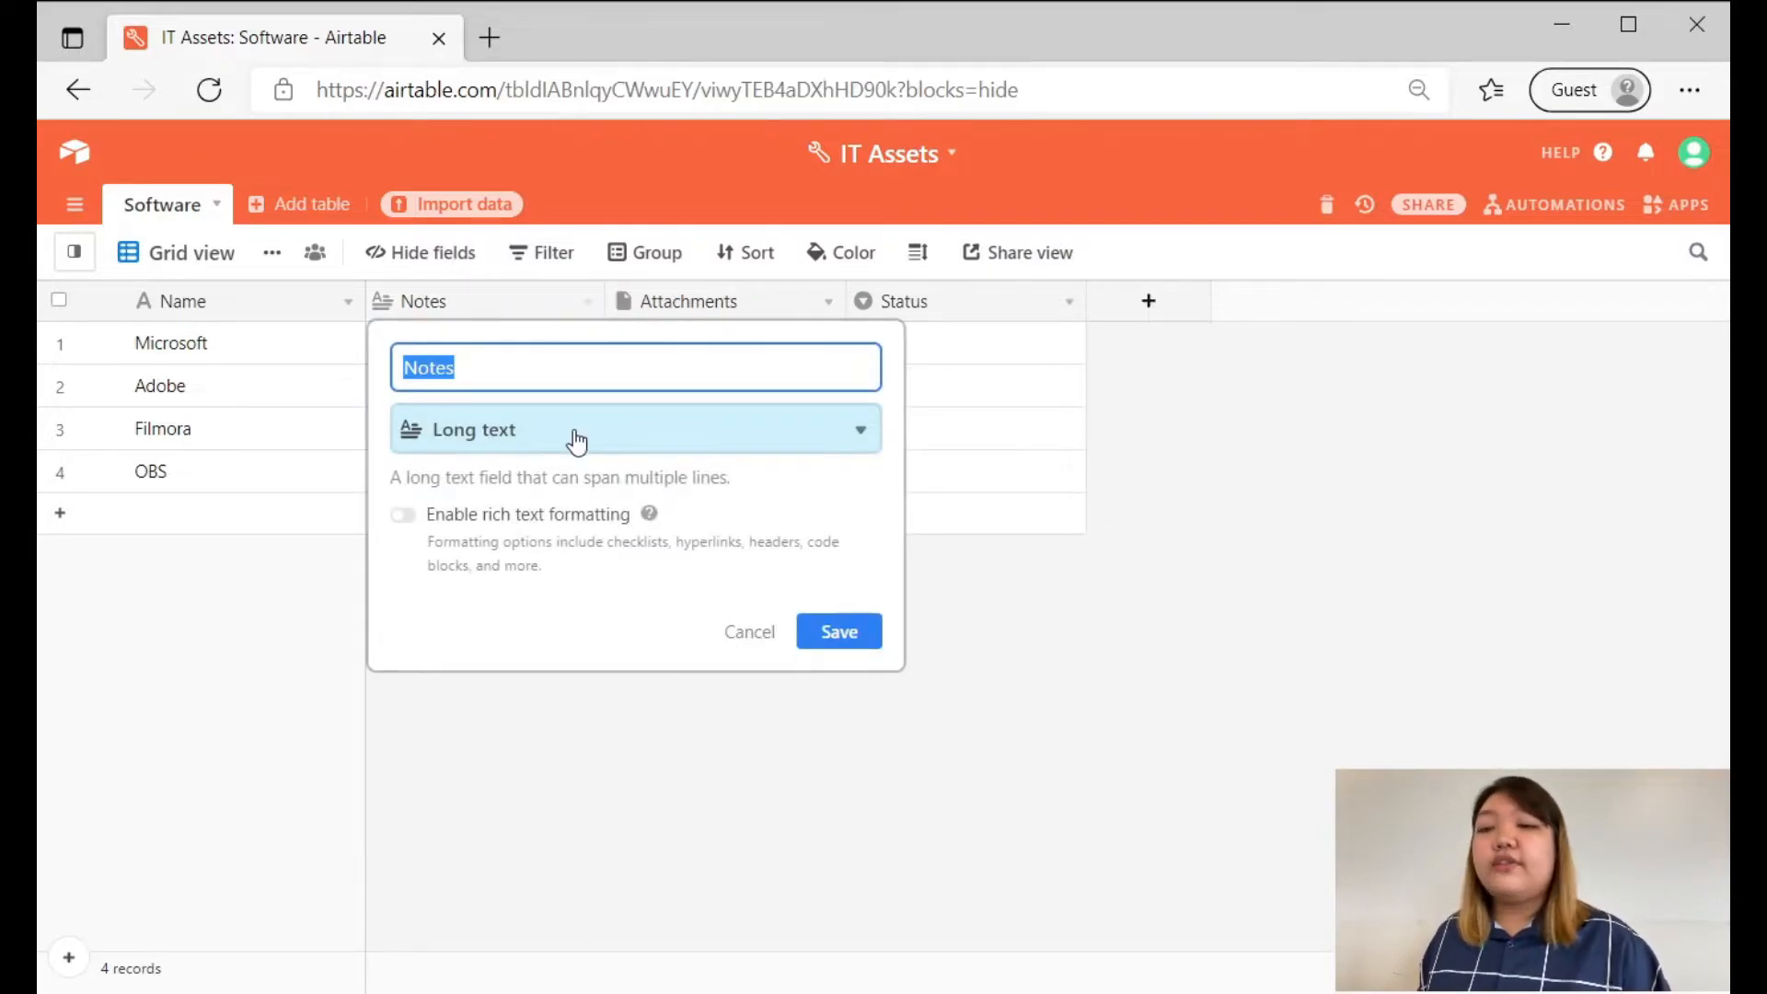
left_click(1135, 607)
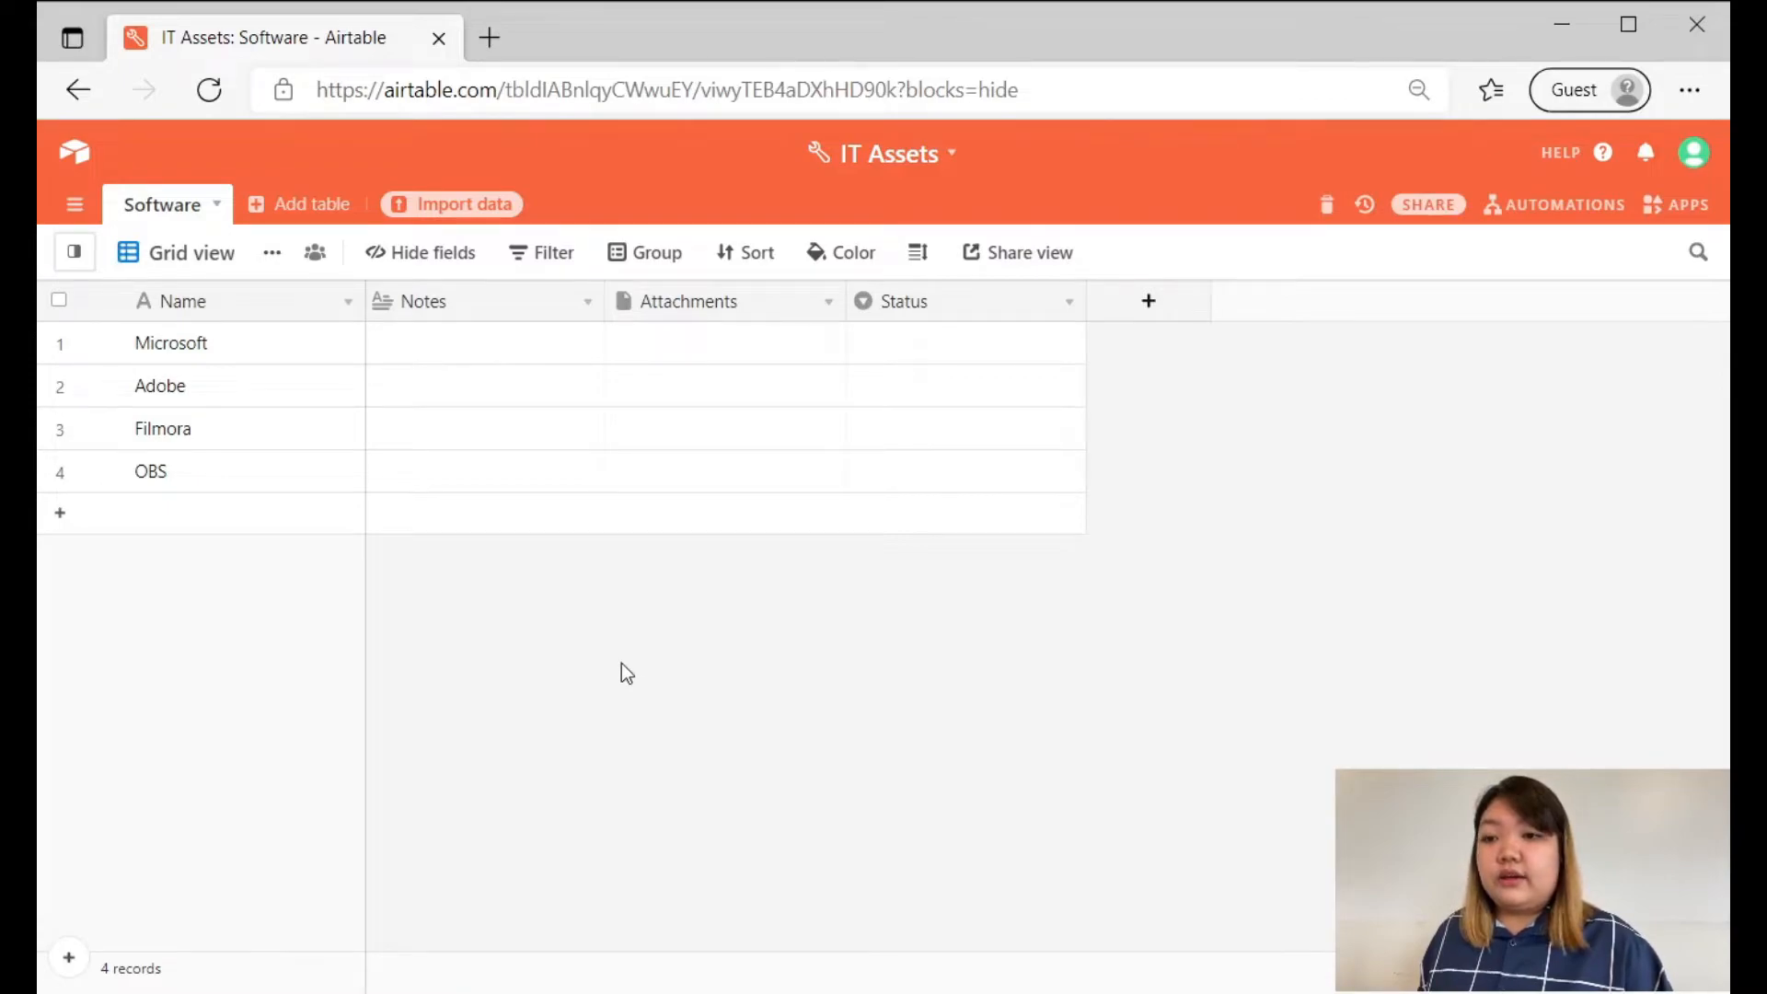
left_click(477, 345)
left_click(478, 344)
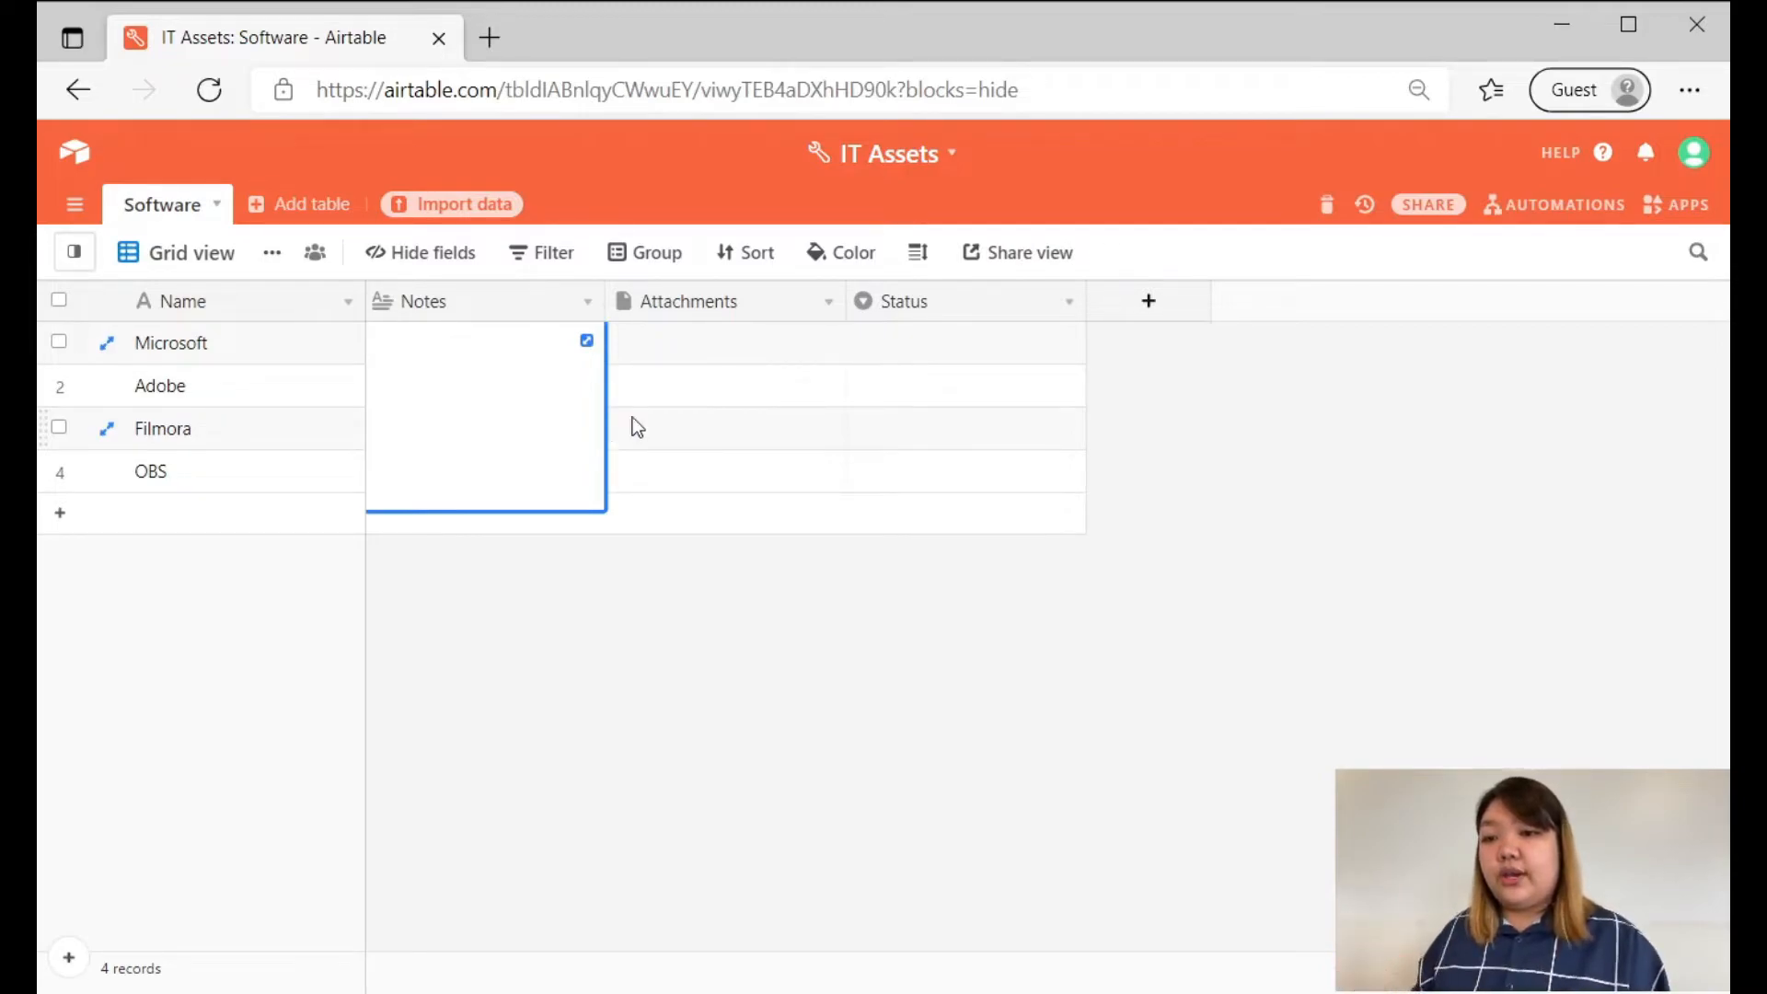
left_click(842, 721)
In the Microsoft record's expanded Notes cell, enter "This is microsoft, this is my first software kdhfiojsfhsufjhhfsejfehf" and close it.
left_click(399, 344)
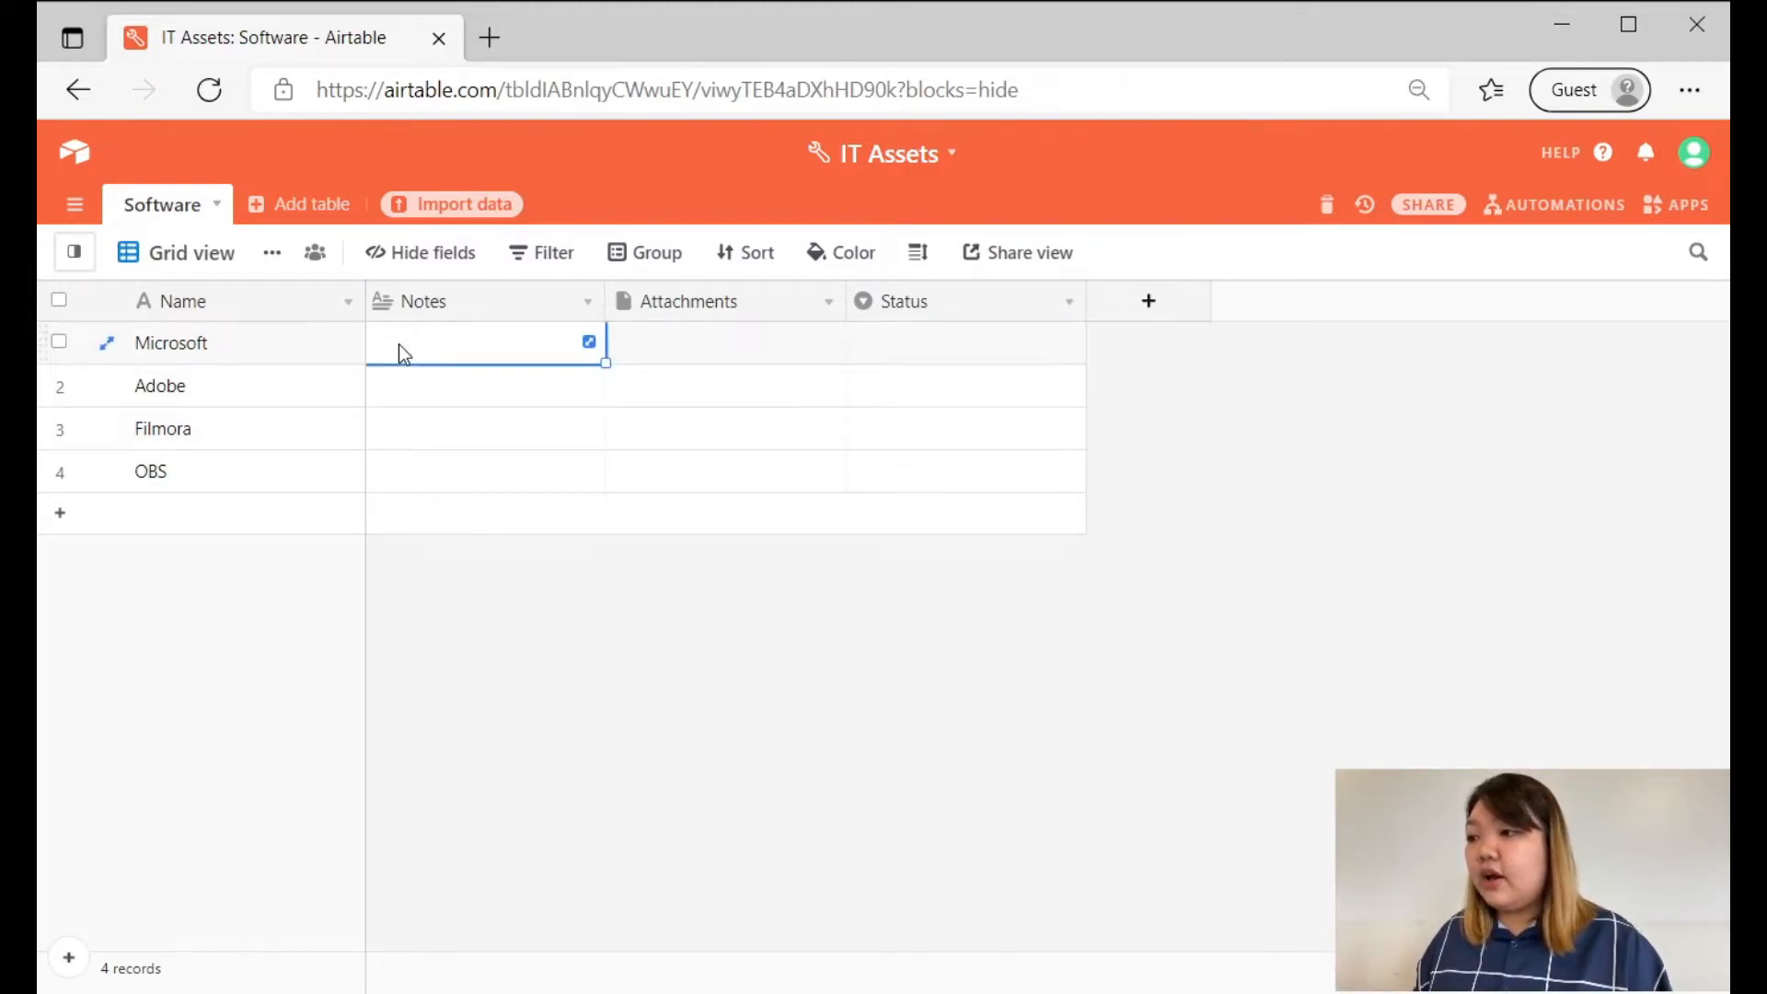
left_click(589, 344)
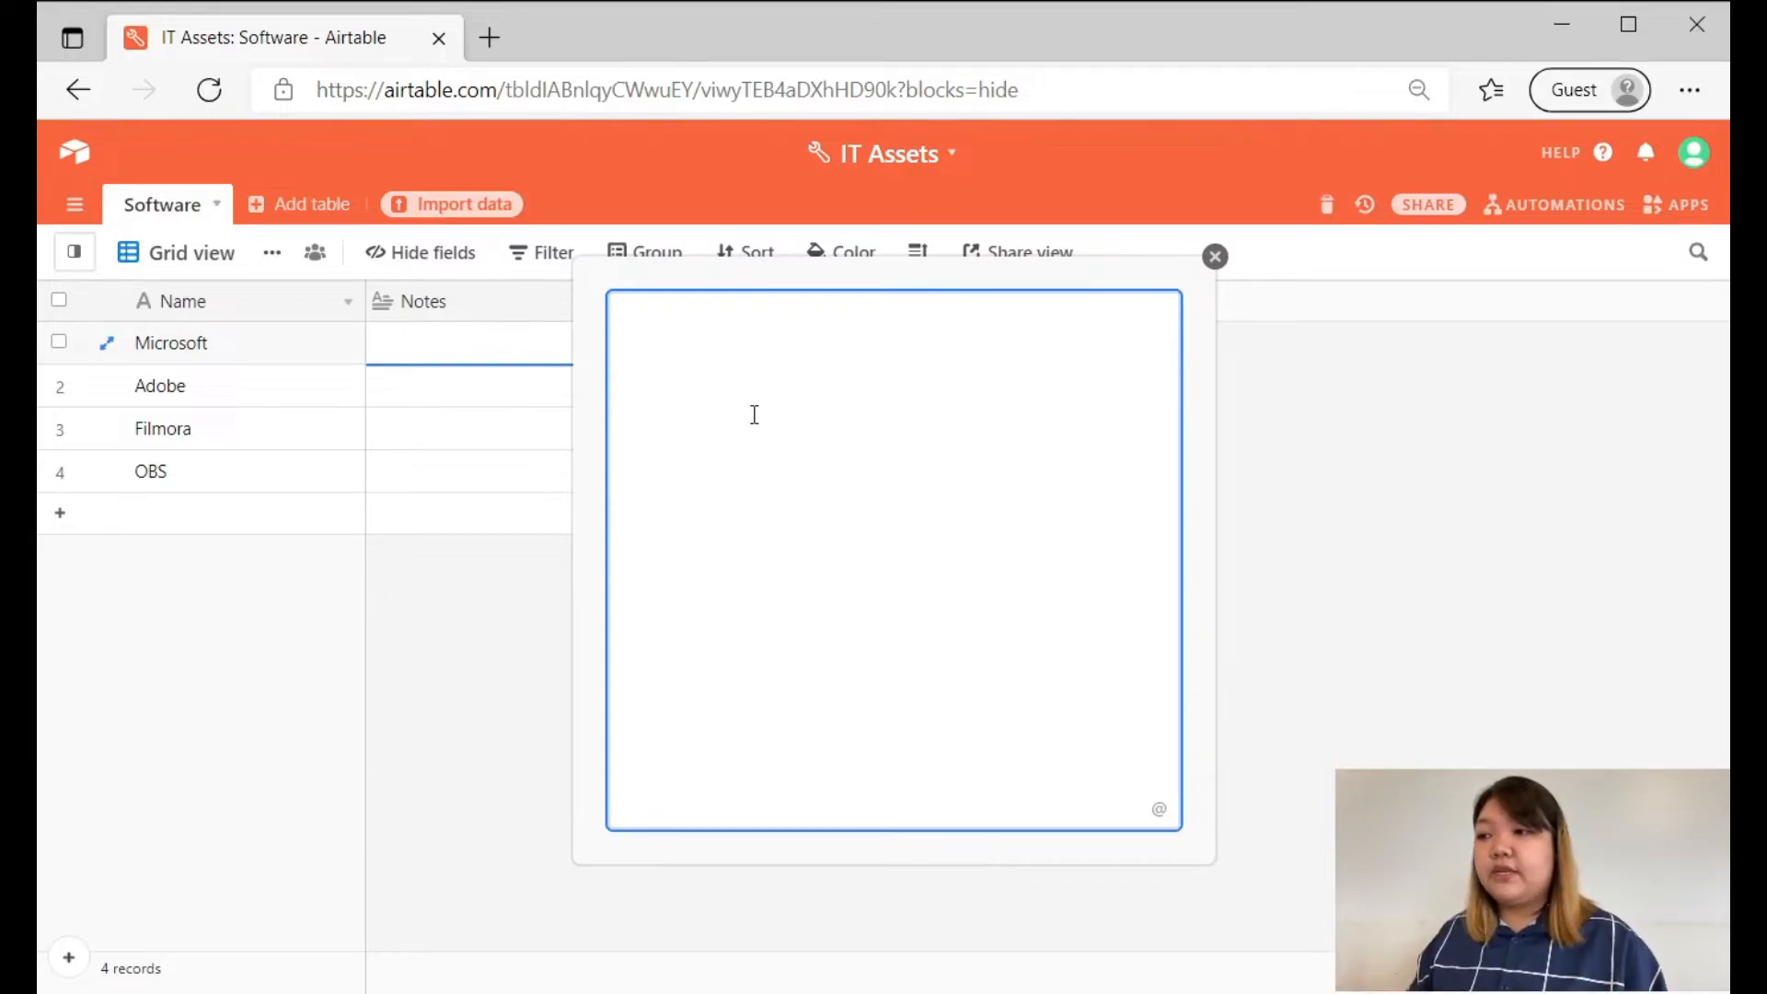
type("This is microsoft, this is ")
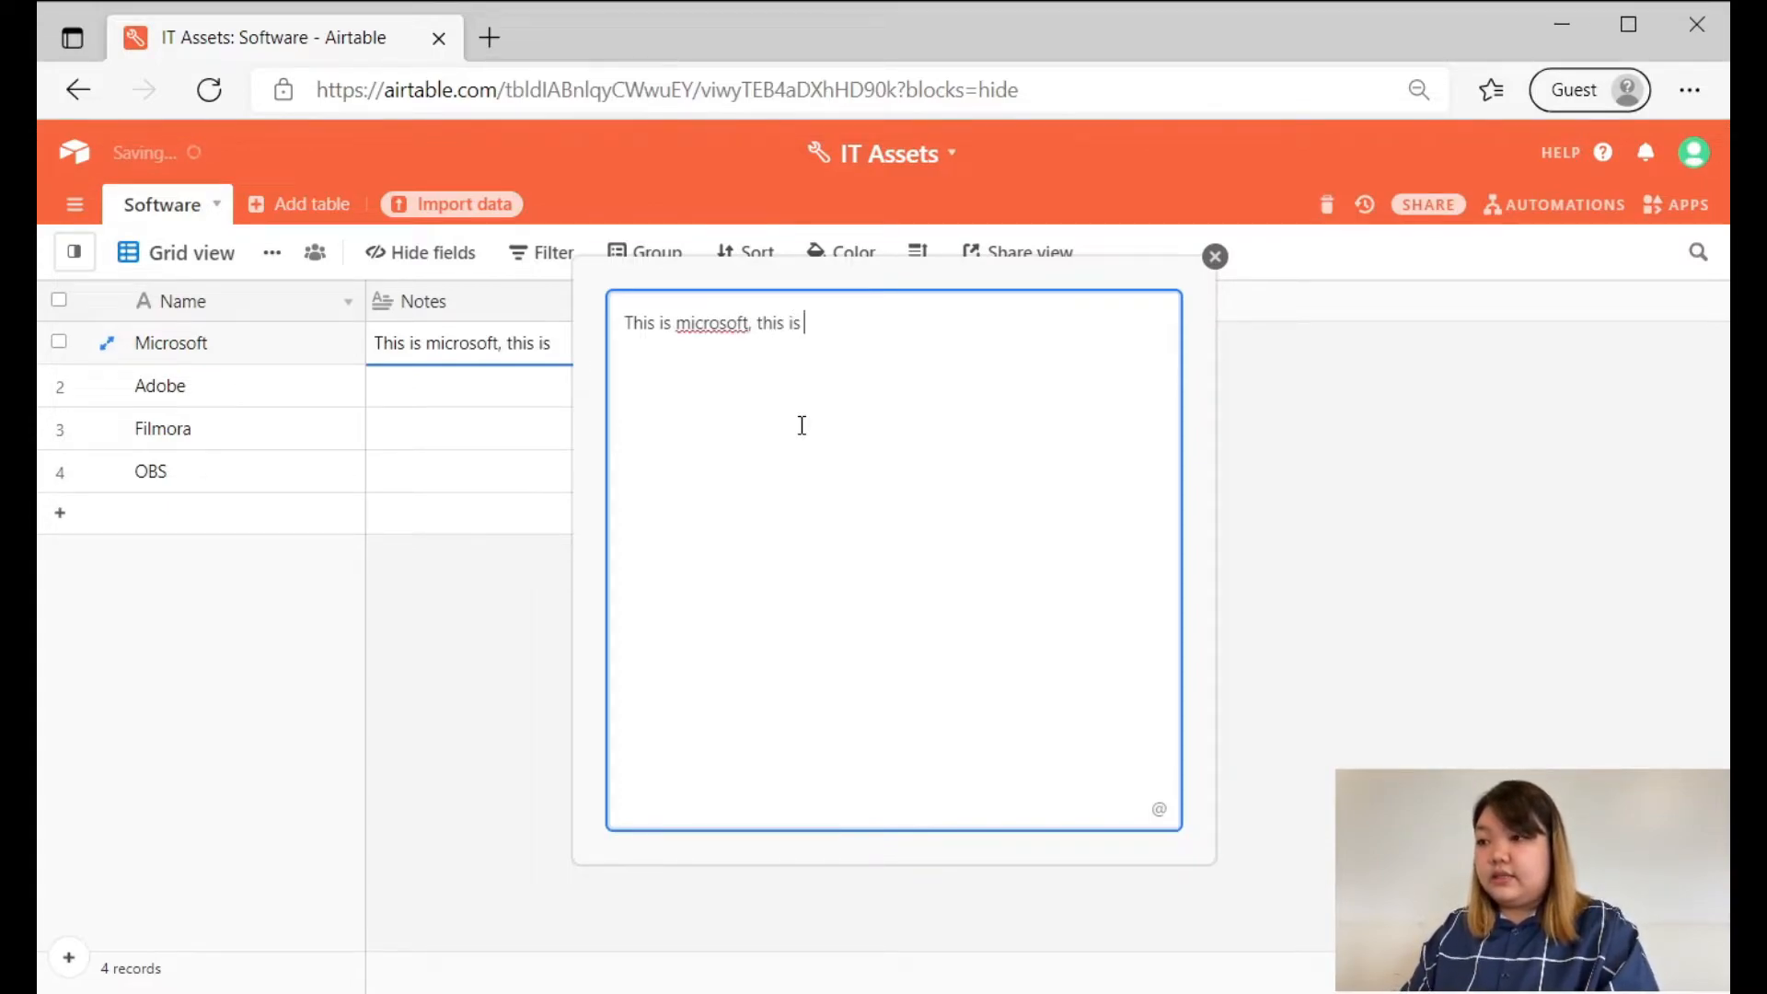
type("my first s")
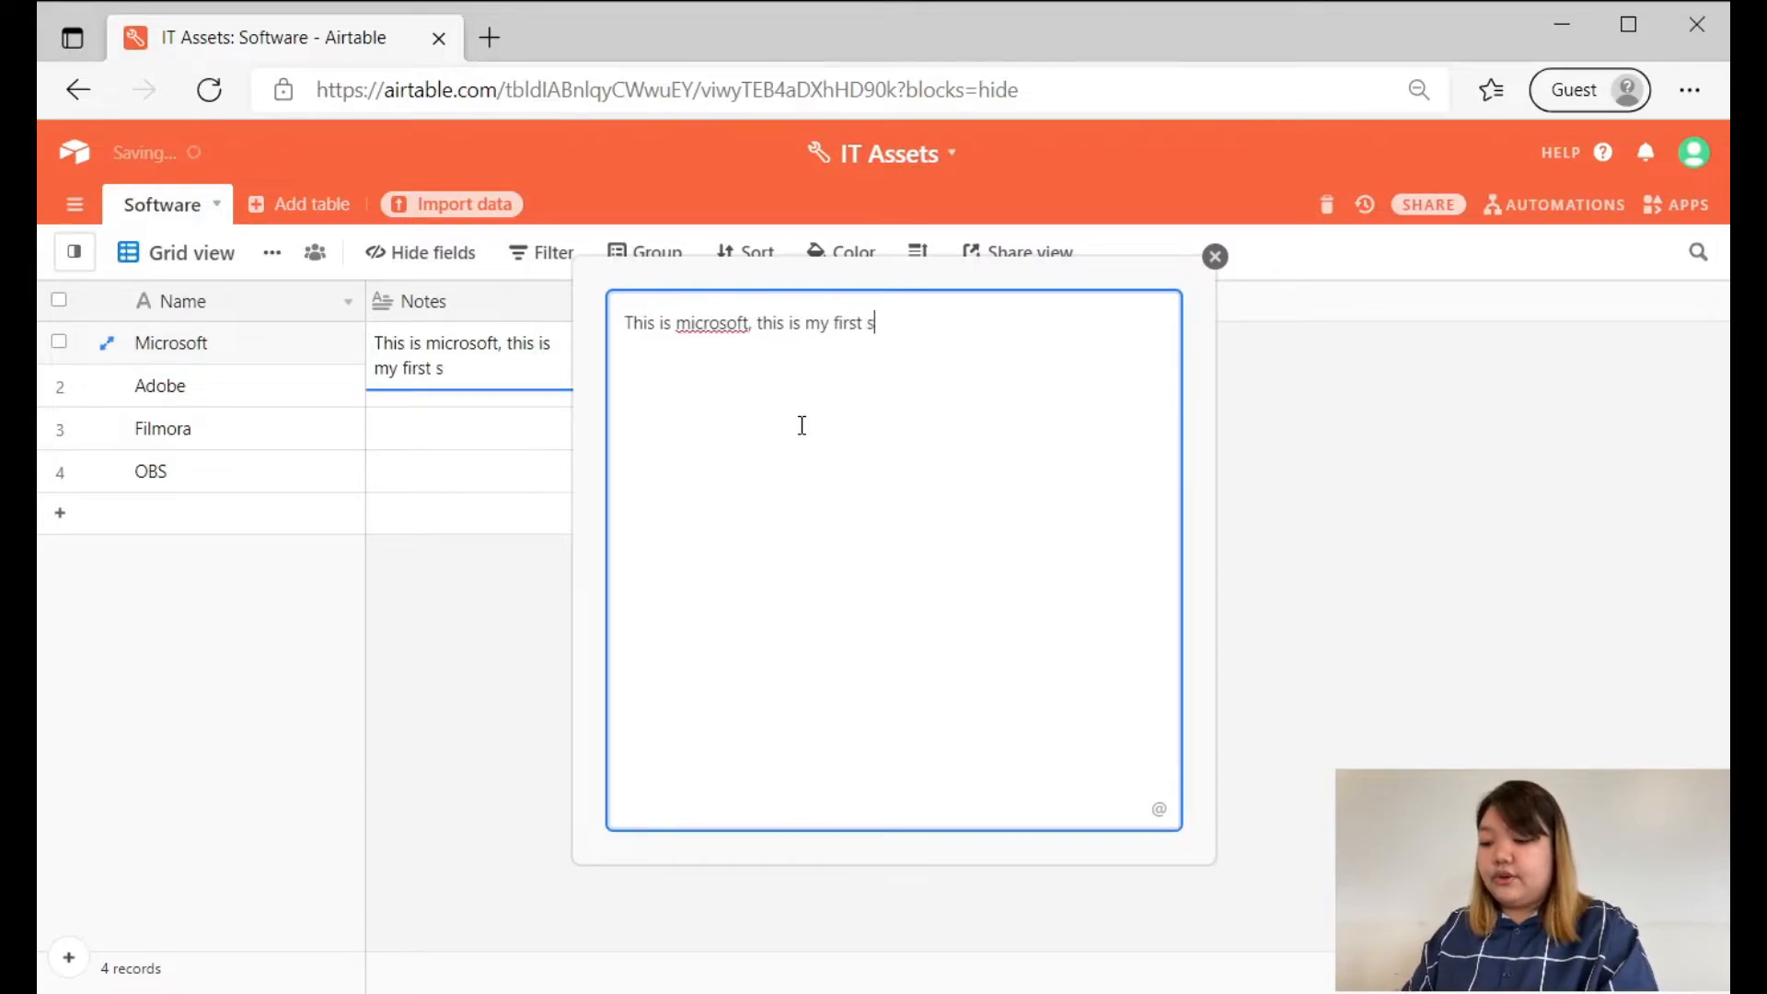
type("oftwrae")
key("BackSpace")
key("BackSpace")
key("BackSpace")
type("are")
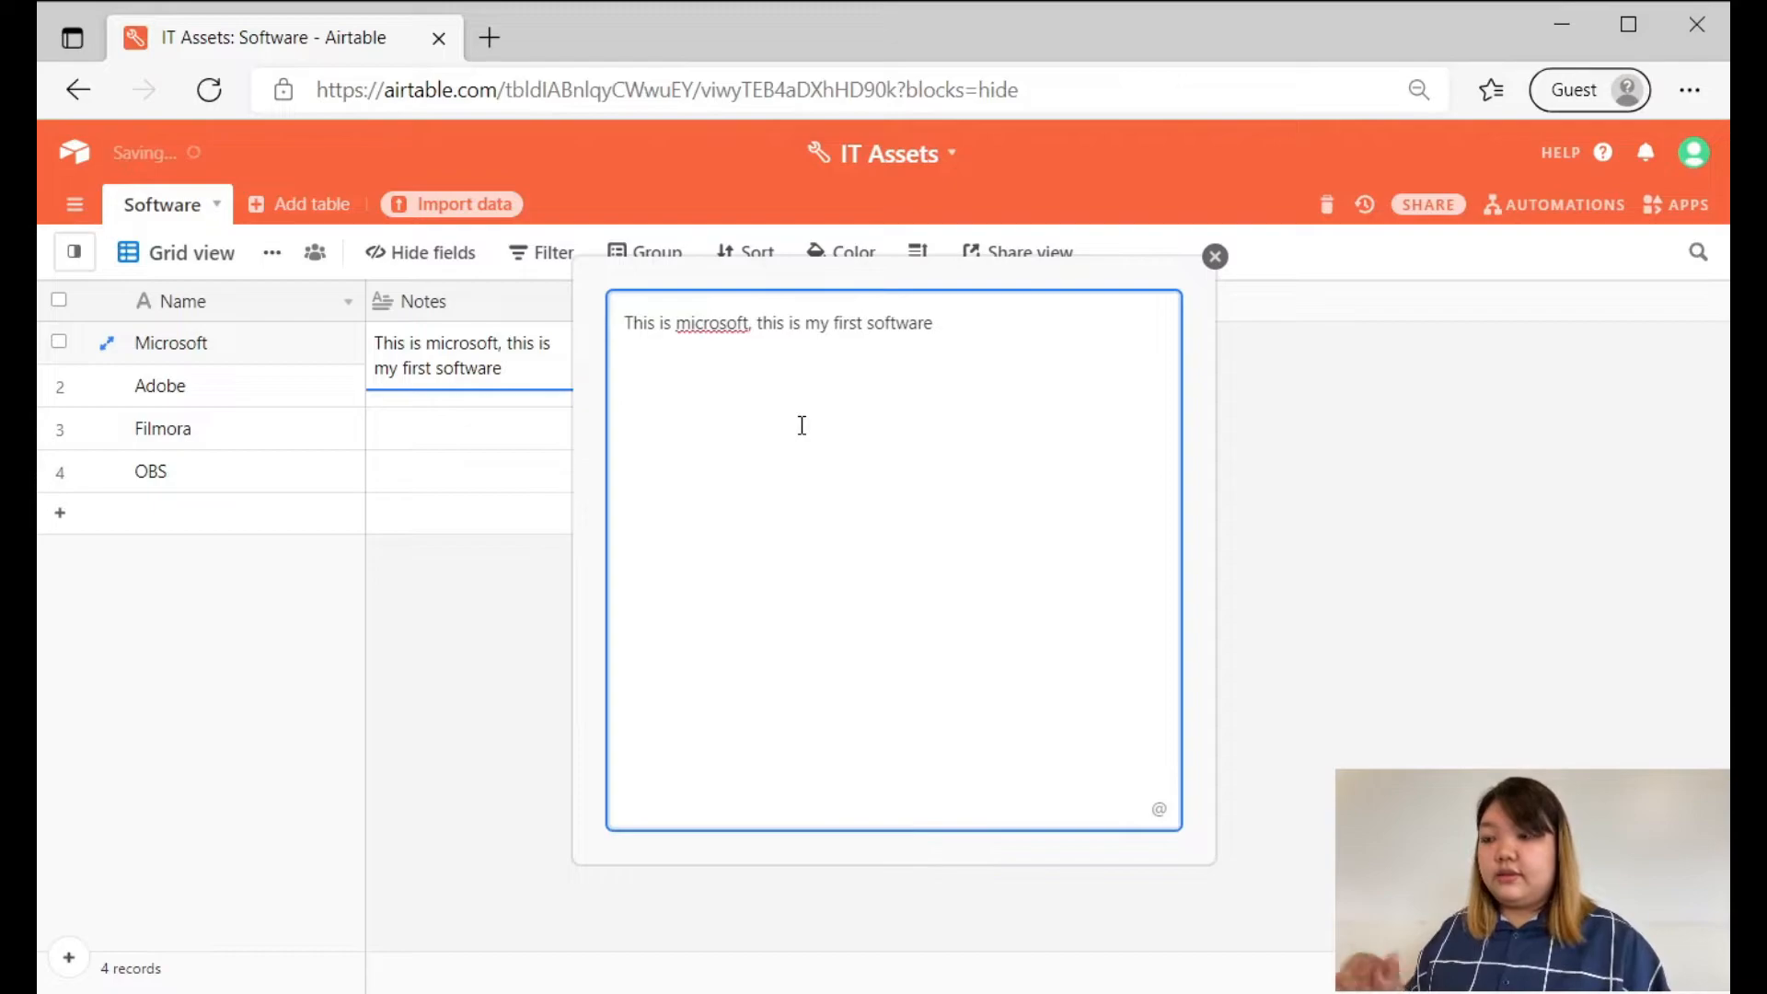
type(" kdhfiojsfhsufjhhfsejfehf")
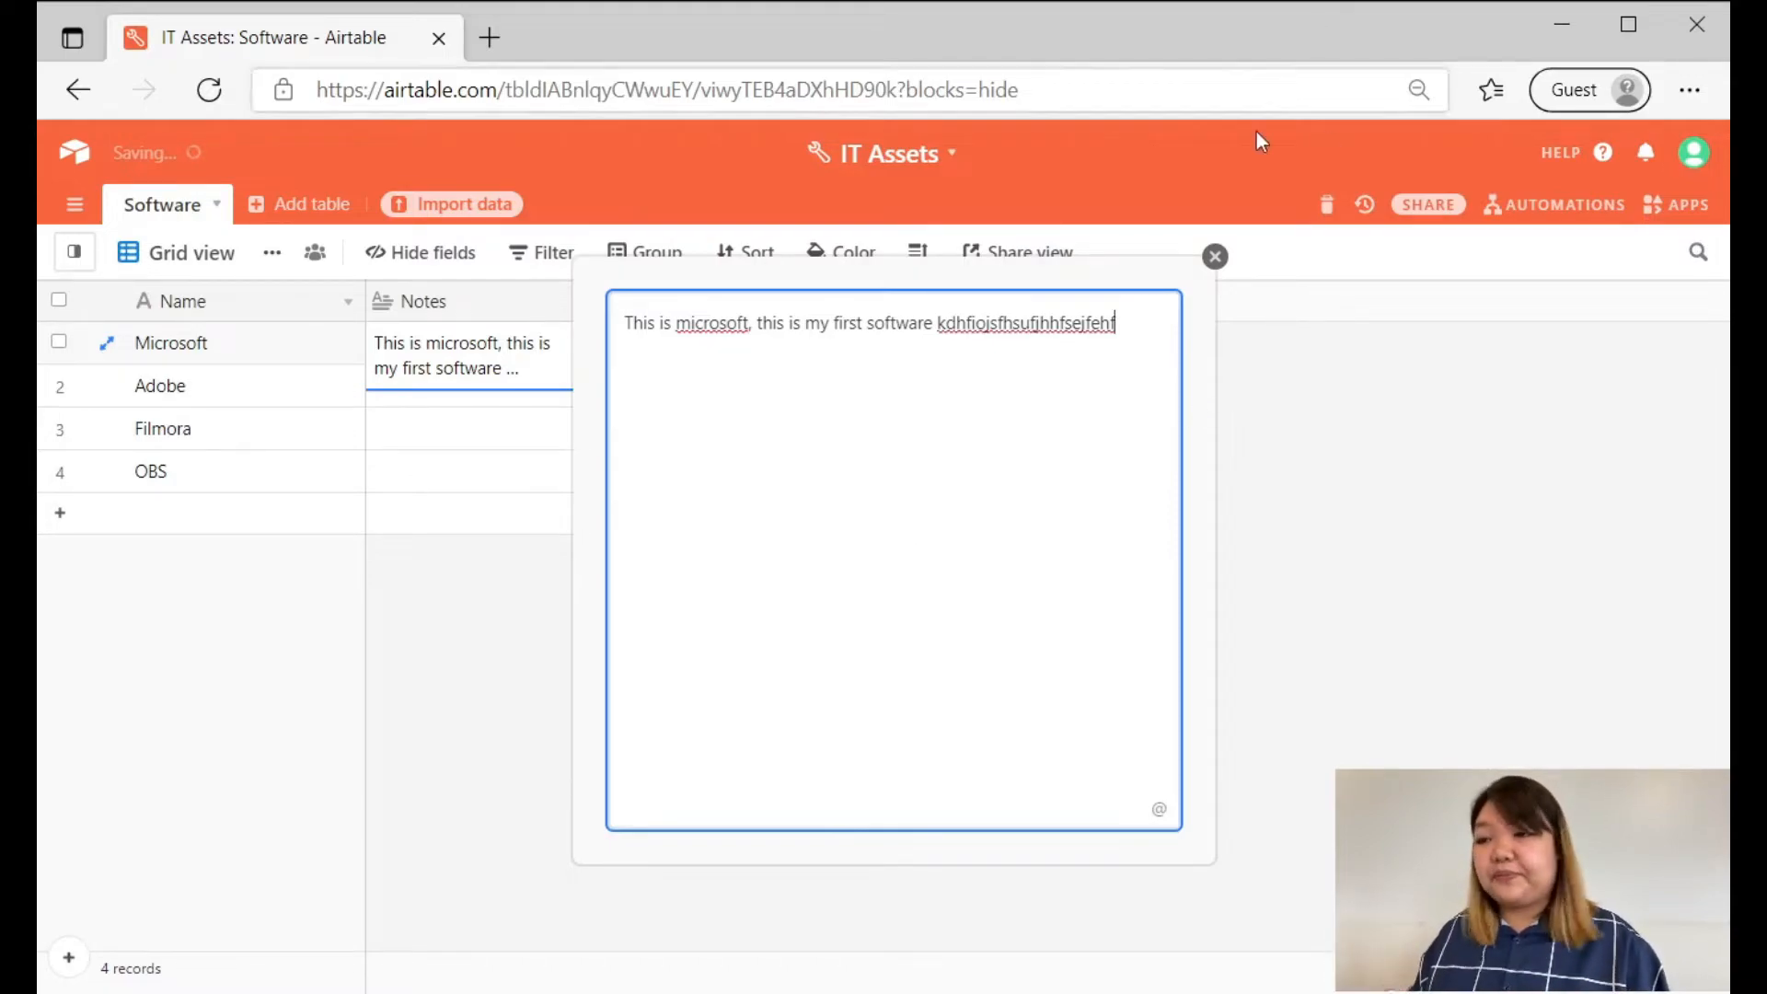
left_click(1215, 258)
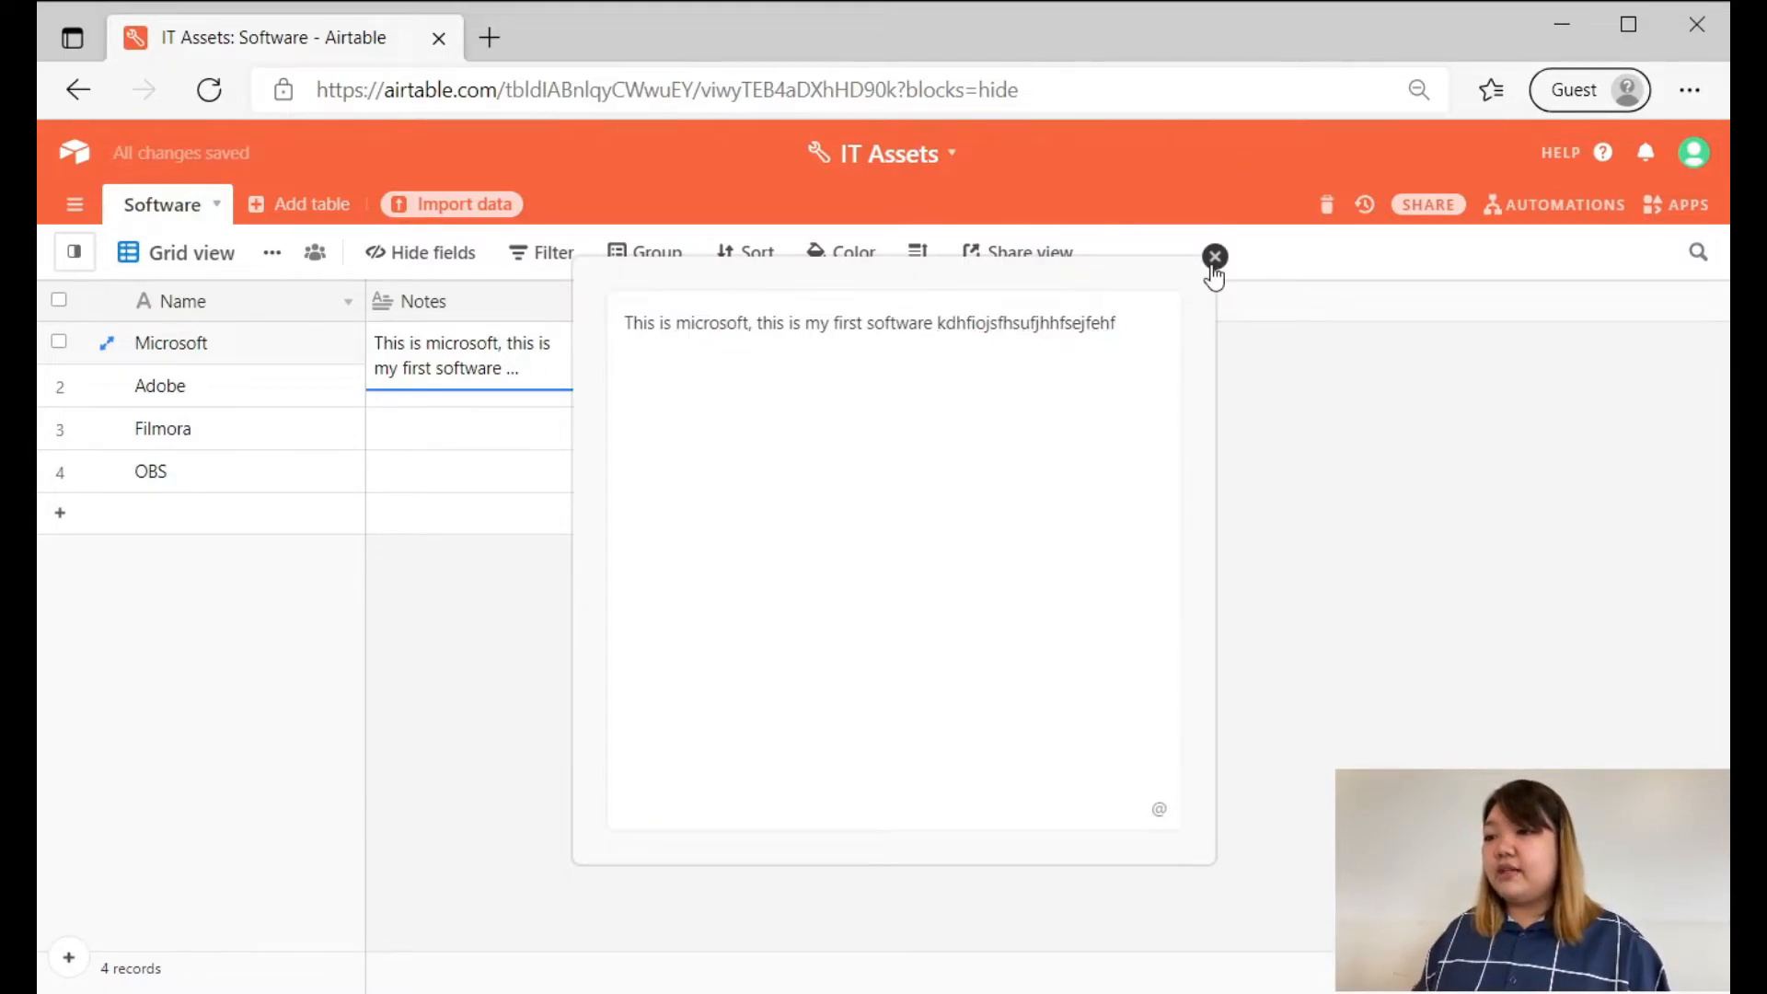
left_click(1215, 257)
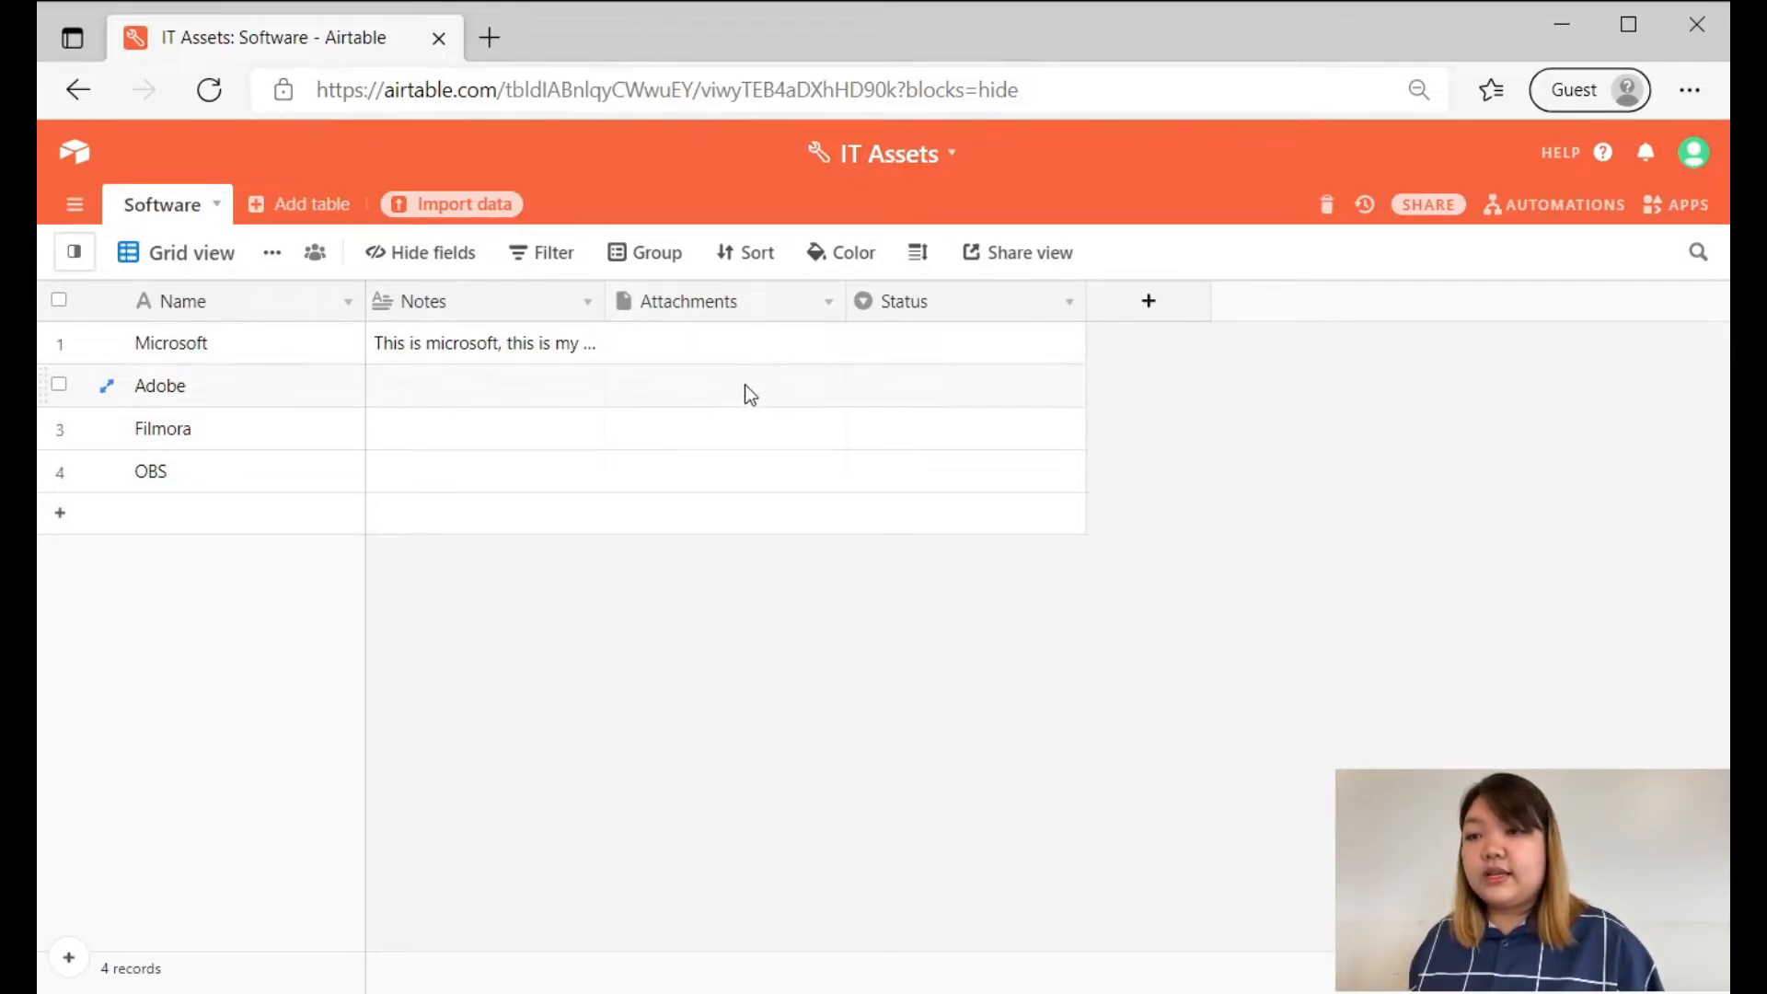
Examine the Attachments field settings and the file upload sources for the Microsoft record without adding a file.
double_click(731, 312)
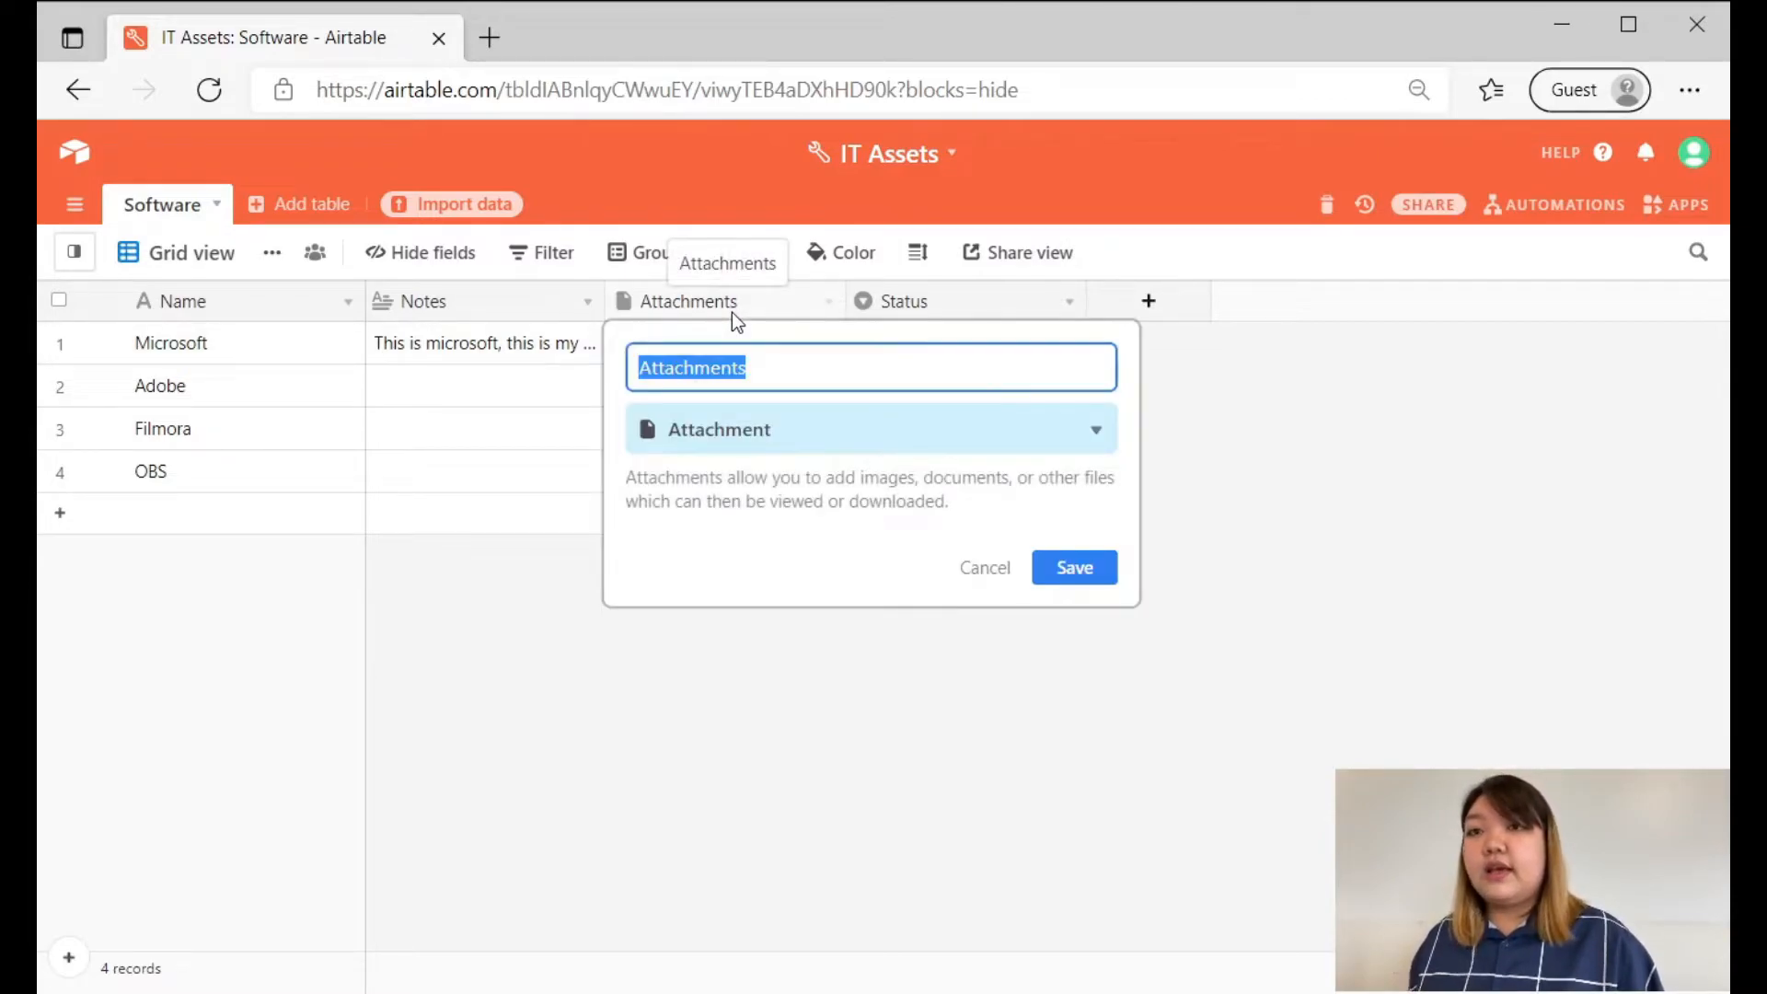
left_click(981, 577)
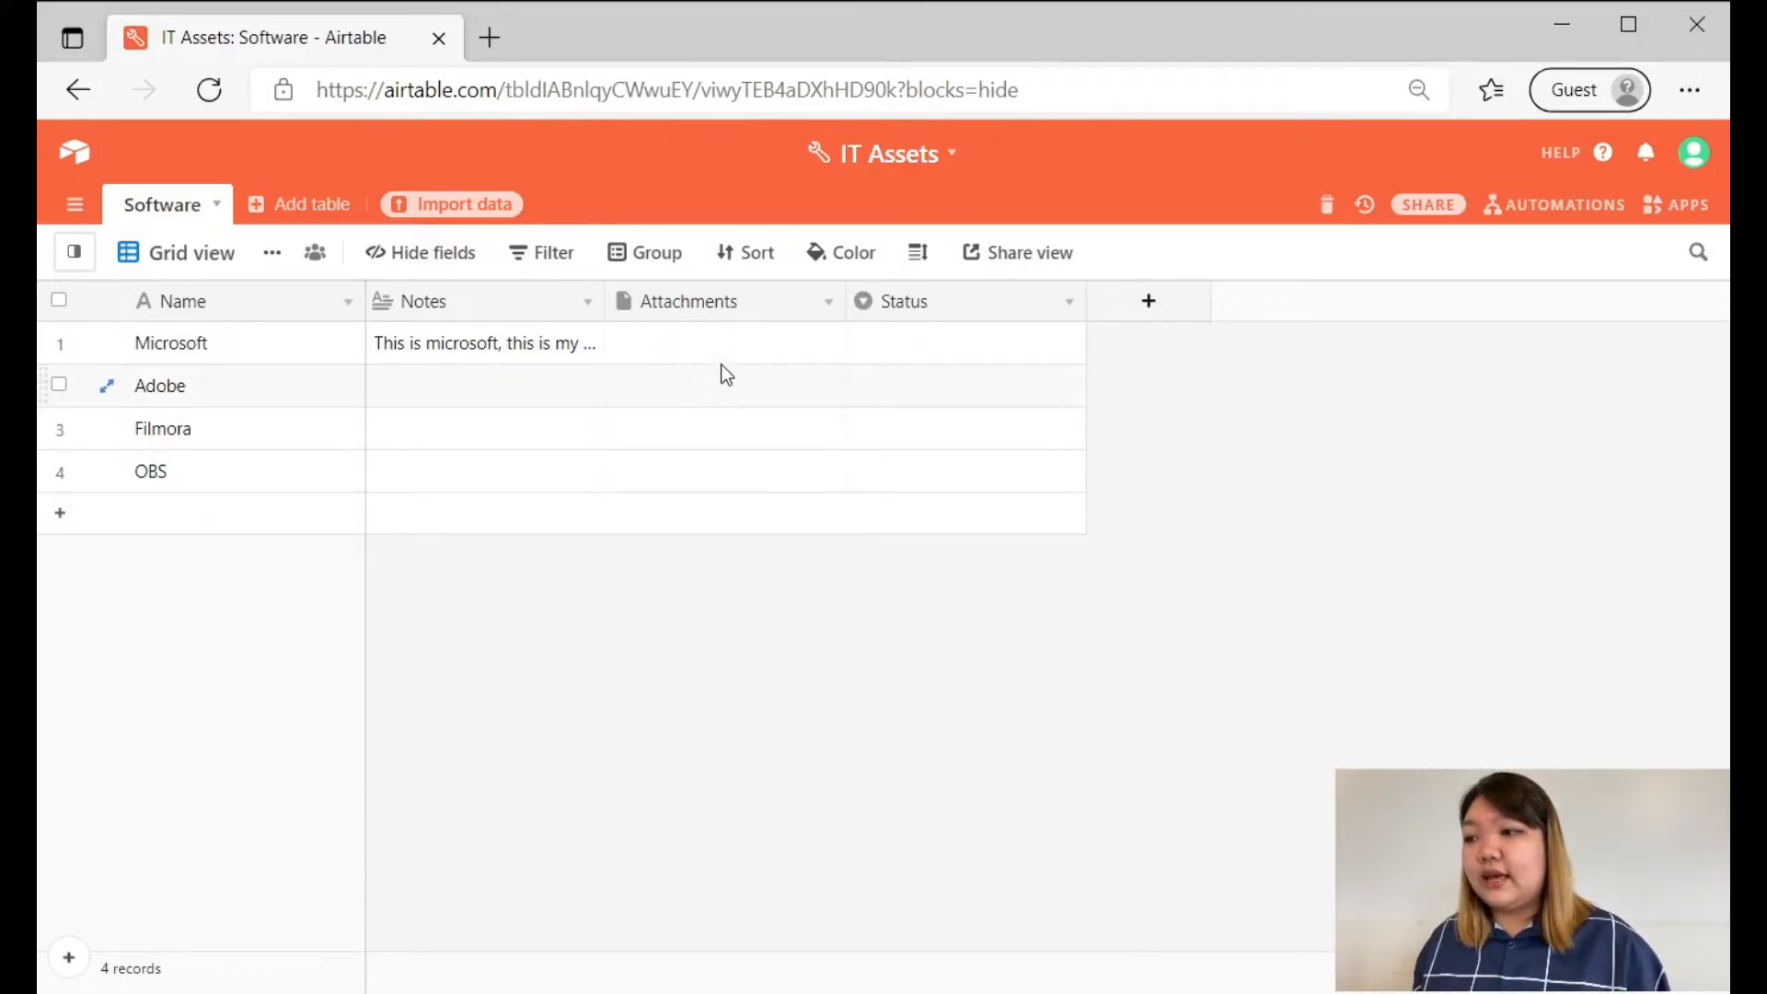
left_click(670, 359)
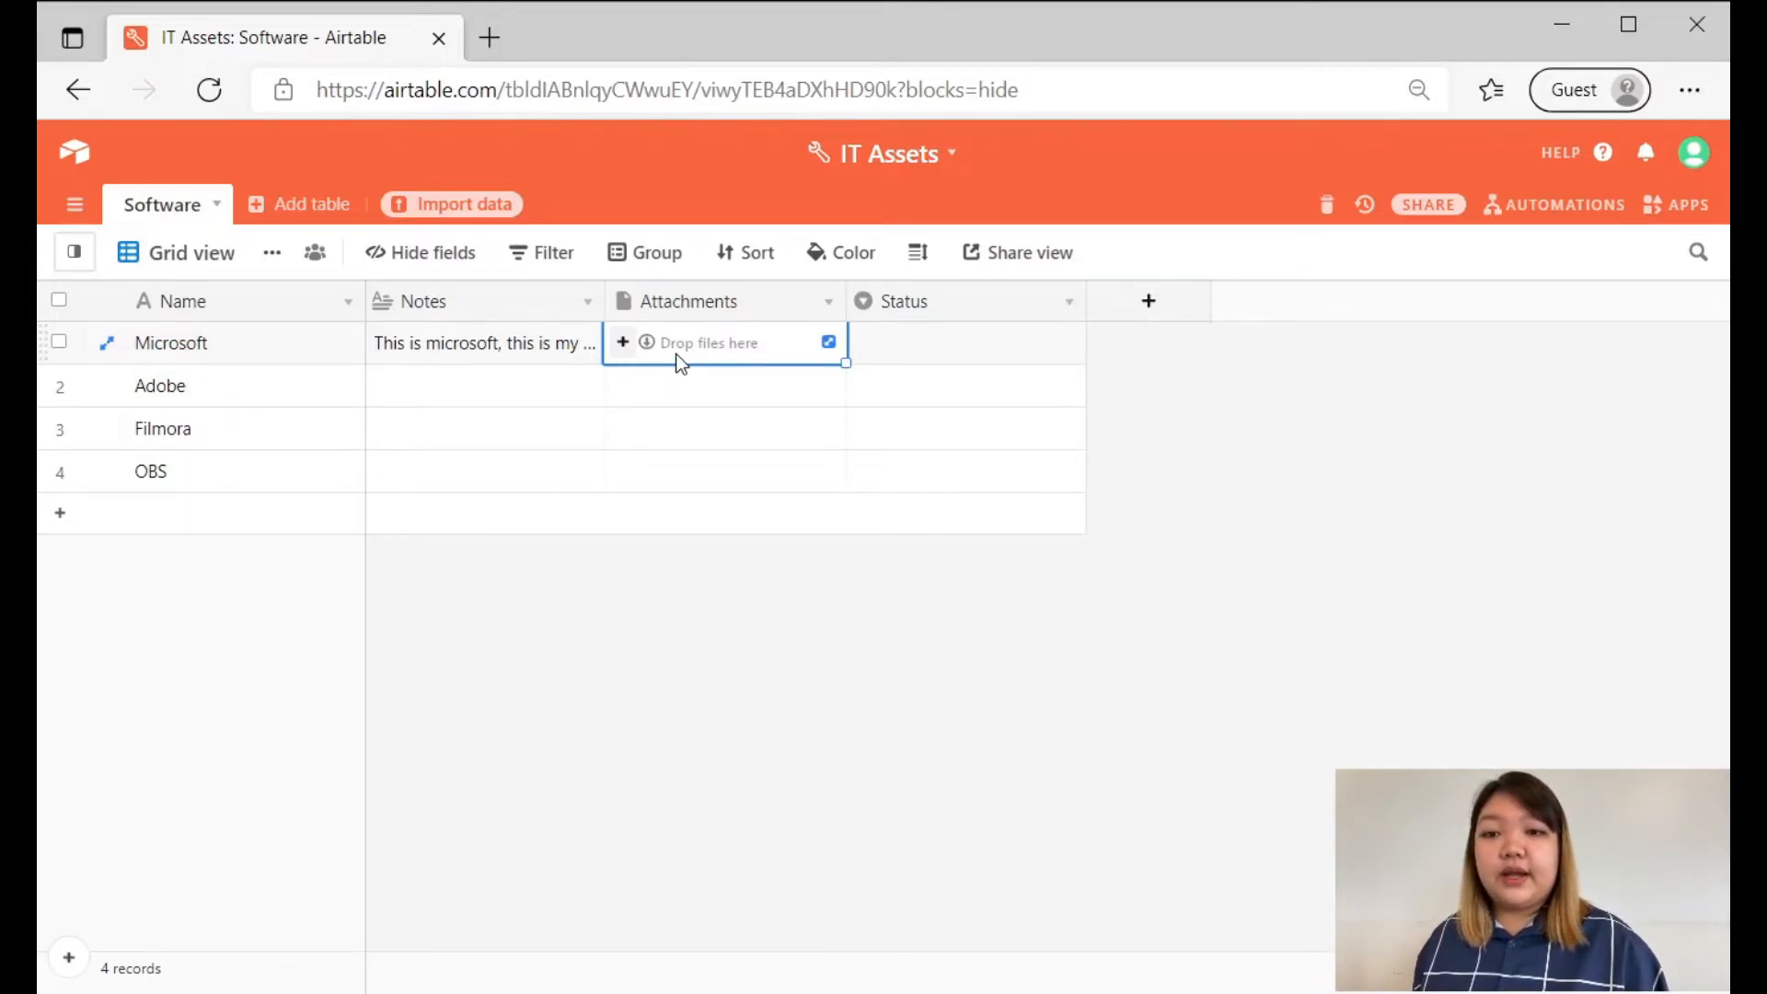
left_click(634, 351)
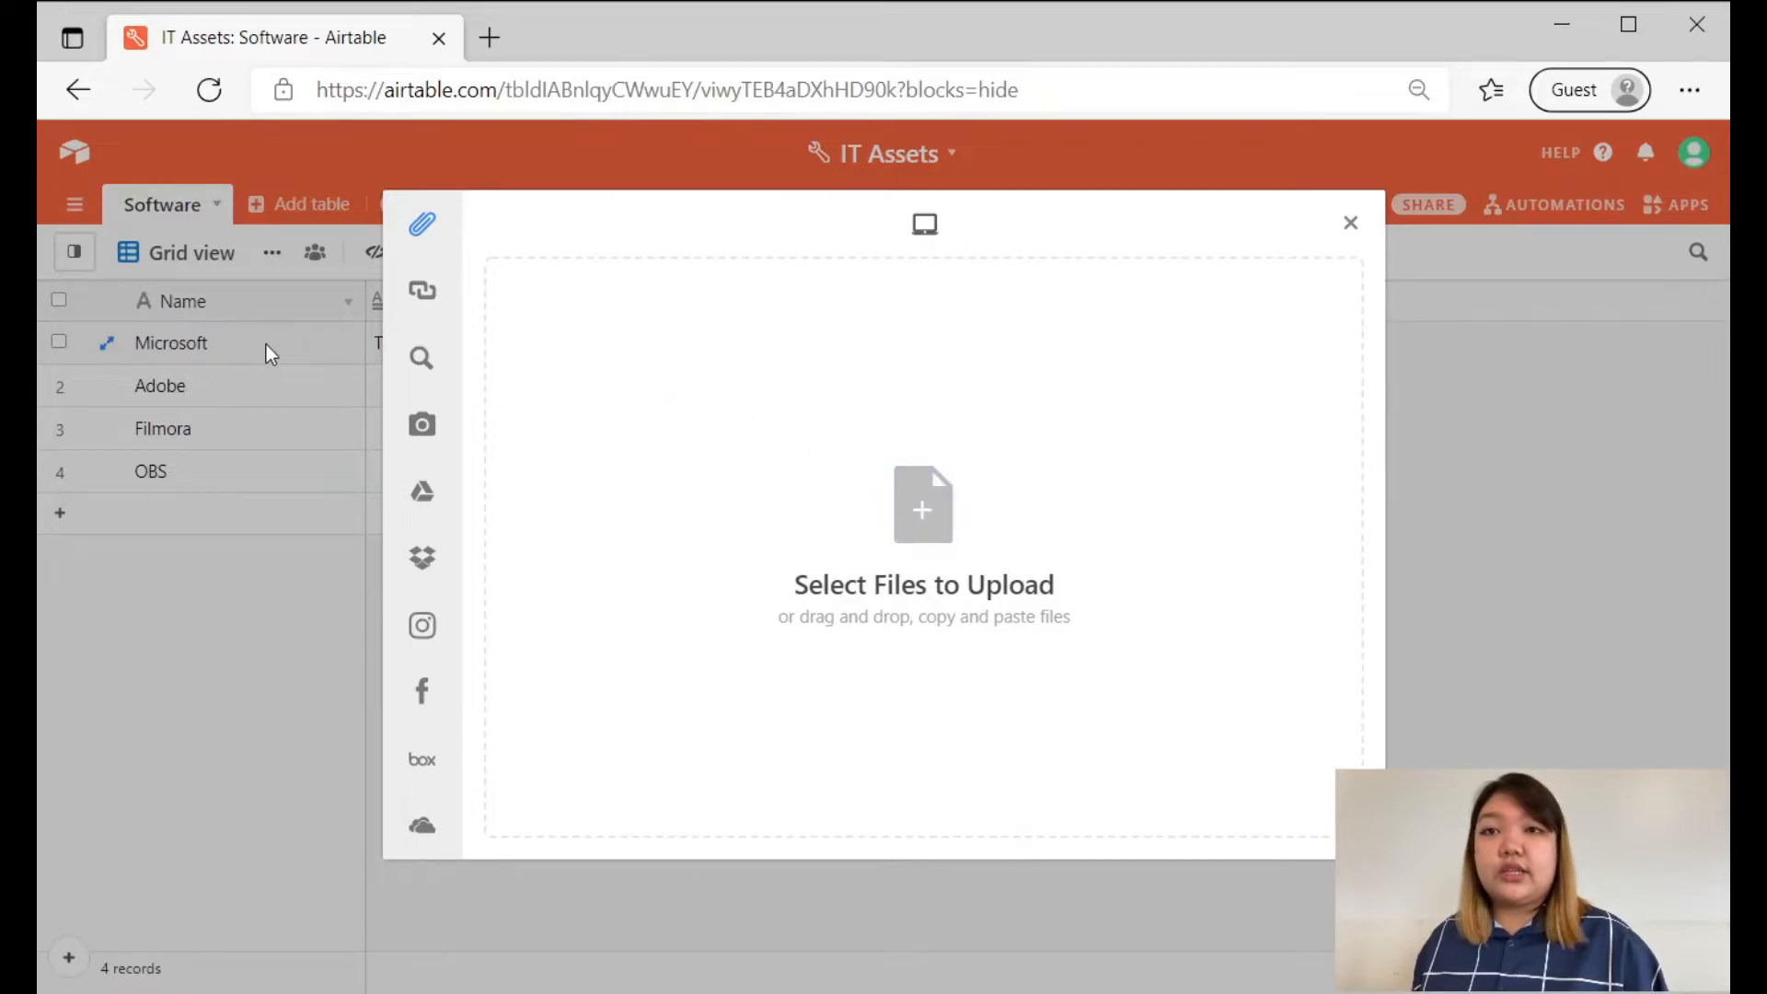
left_click(1350, 224)
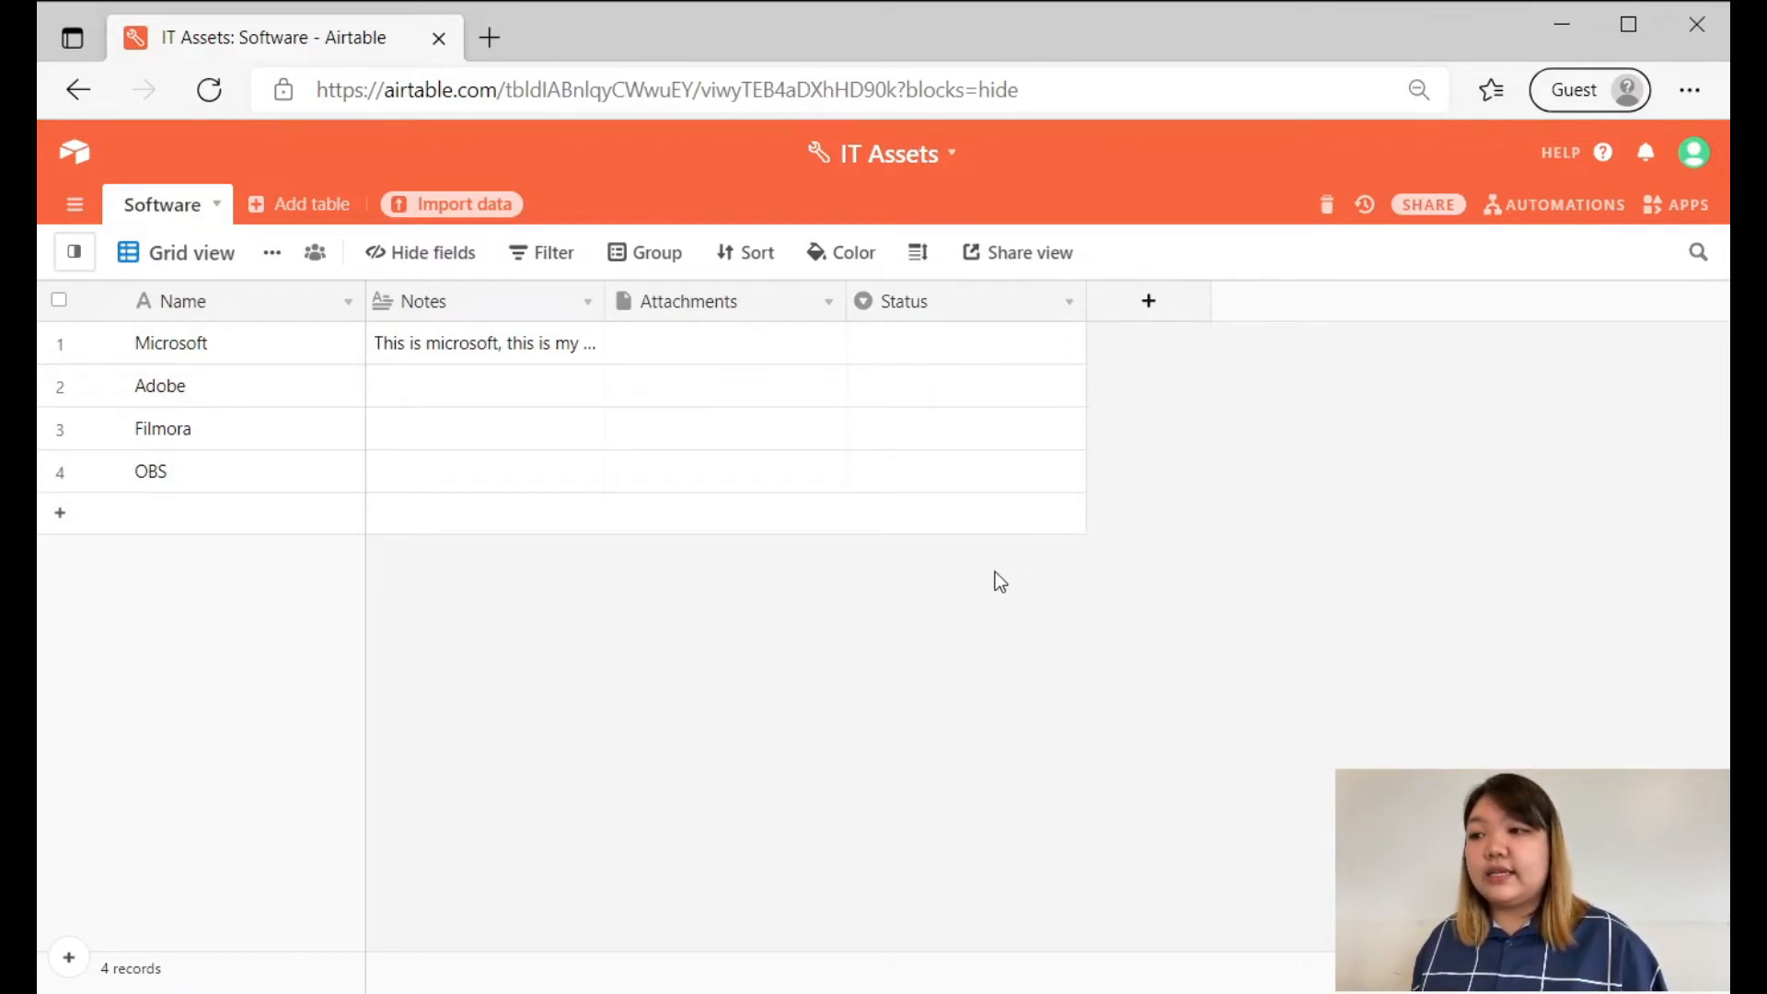
Review the Status field's type and its selectable options, keeping the settings as they are.
double_click(959, 305)
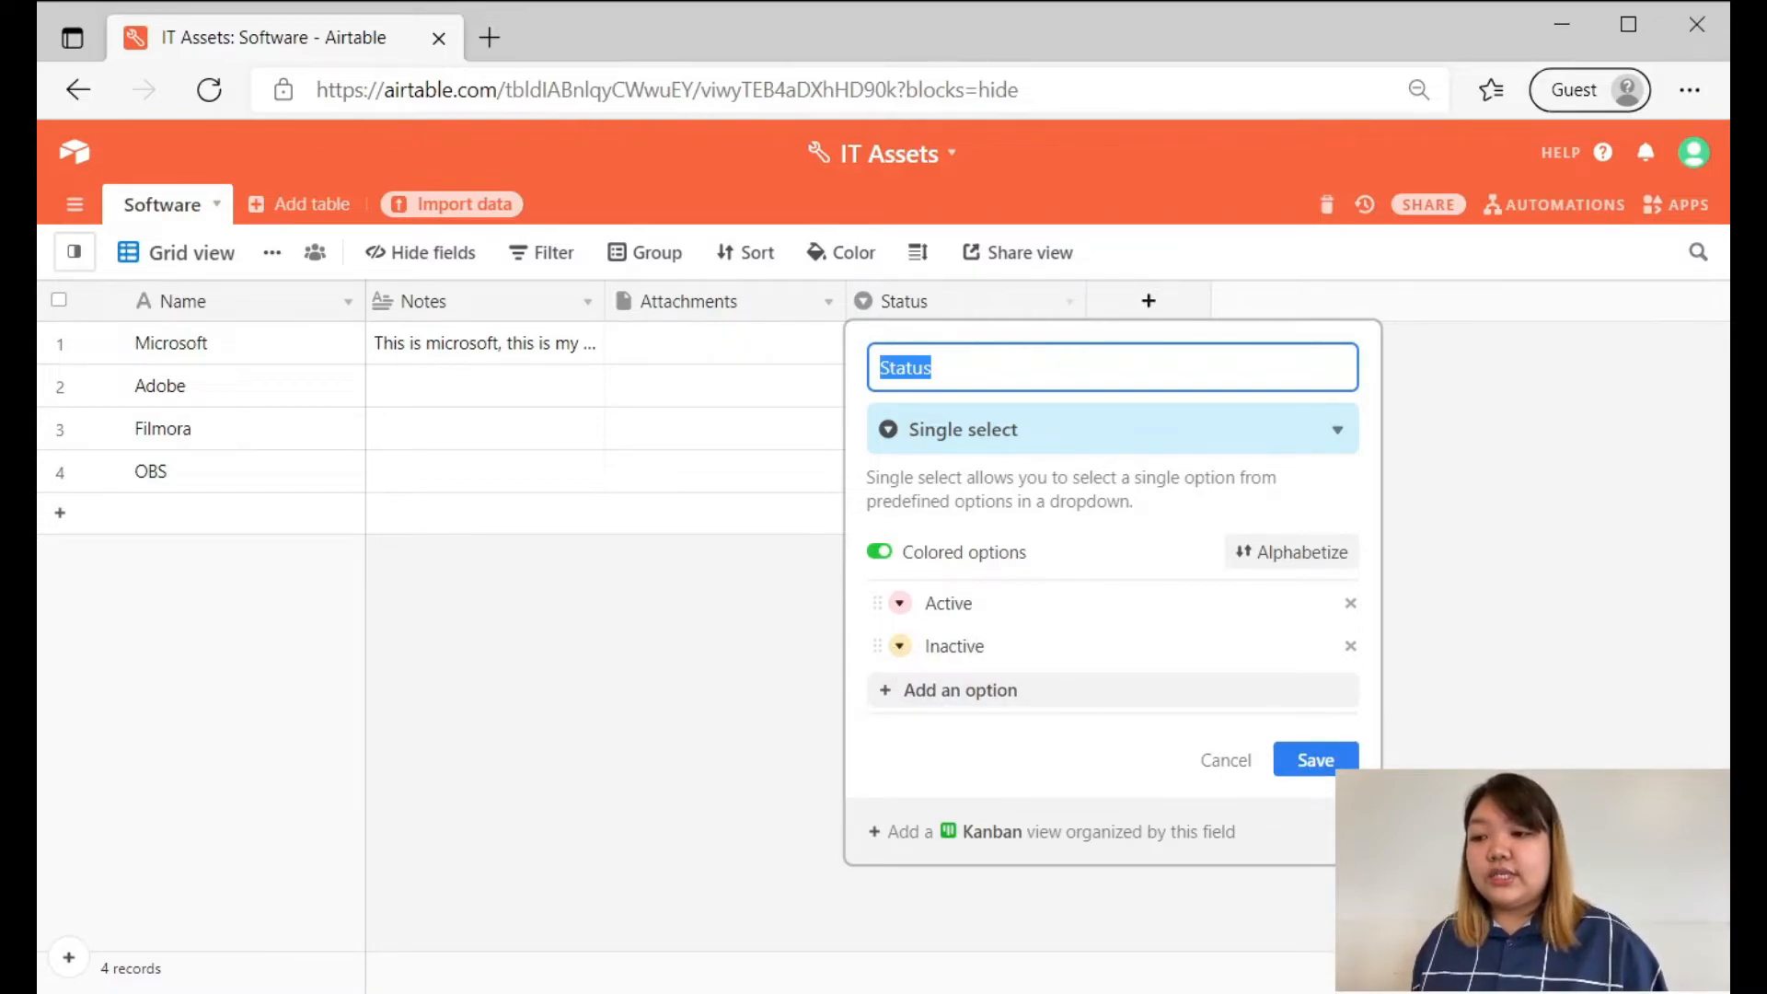
left_click(1328, 772)
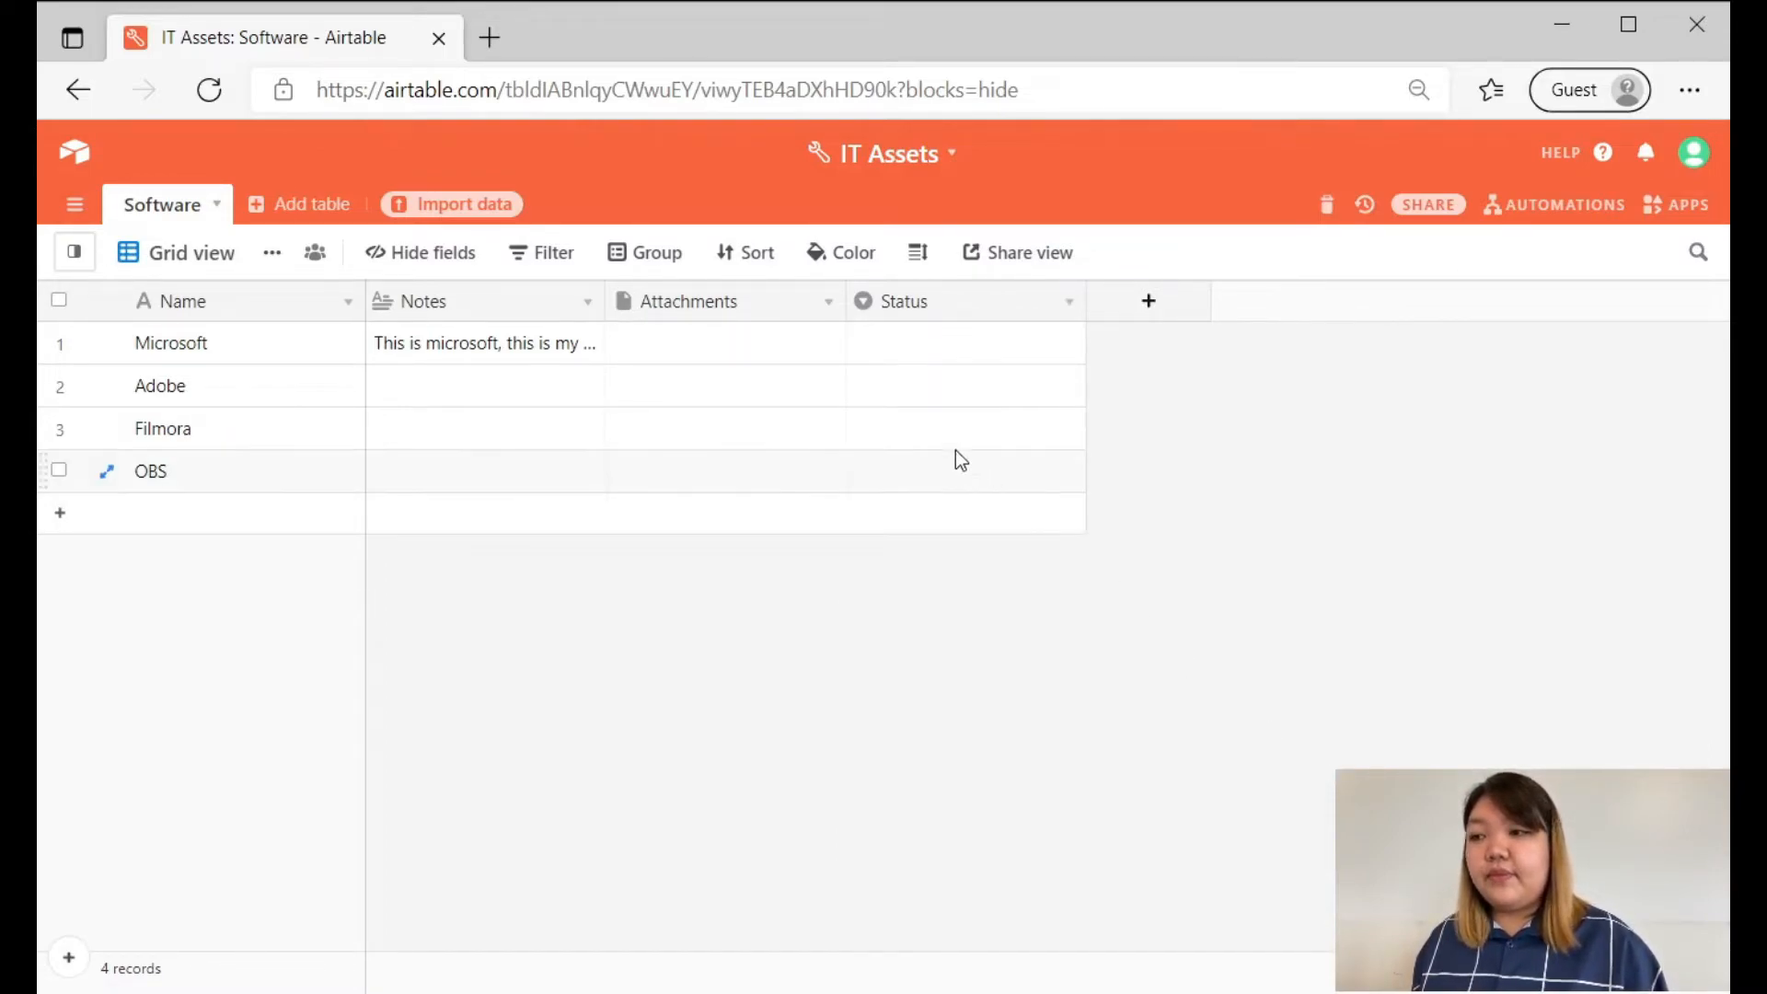
Set the Microsoft record's Status to Active.
left_click(949, 361)
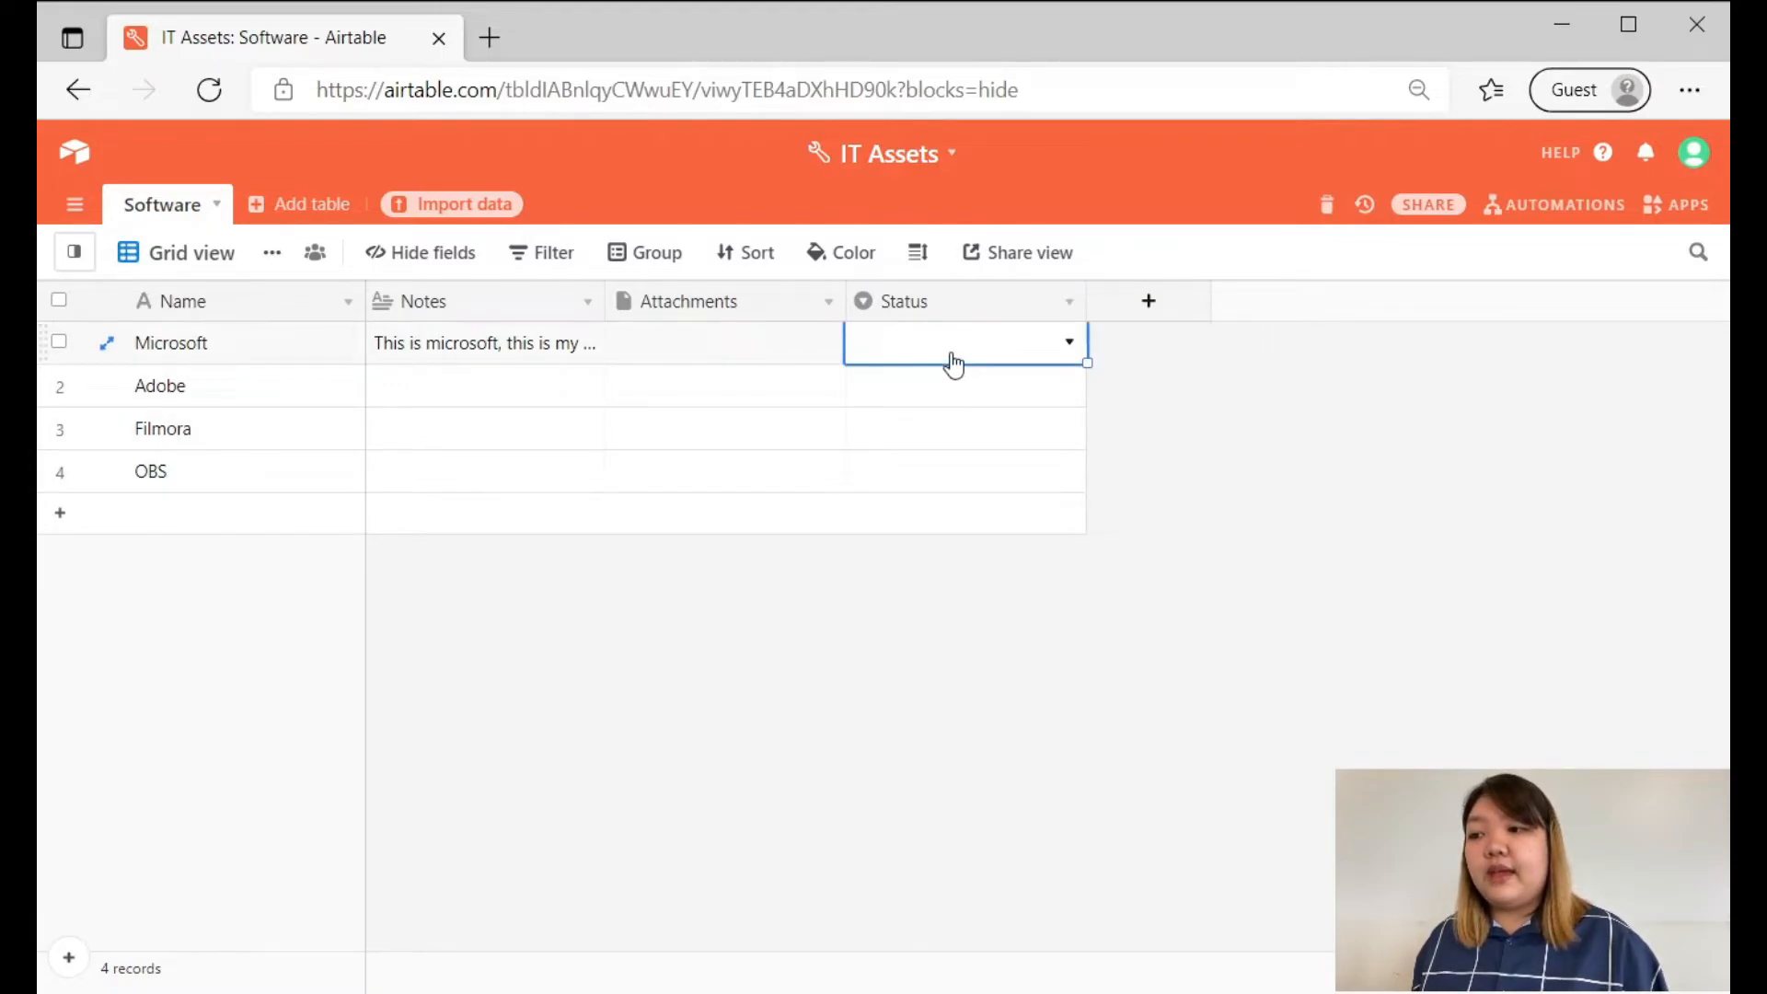
left_click(951, 358)
left_click(978, 473)
Set the Status of the Adobe record to Active, and of the Filmora and OBS records to Inactive.
left_click(988, 411)
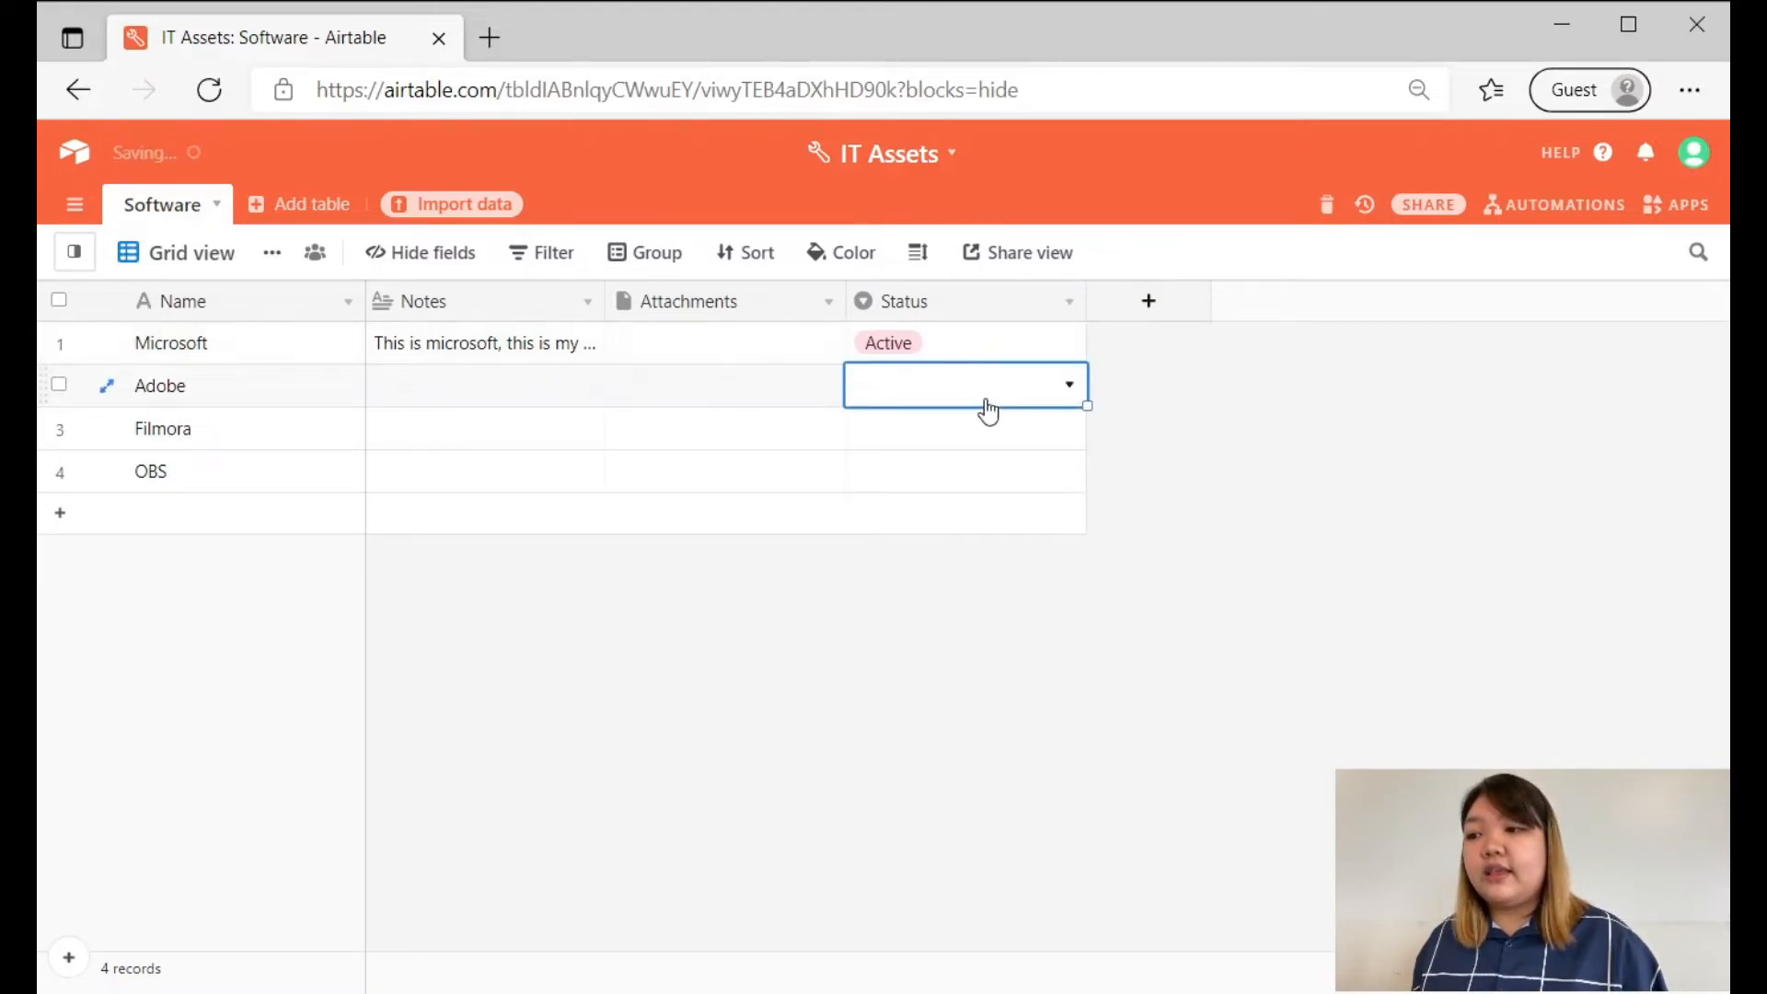
left_click(985, 403)
left_click(970, 513)
left_click(974, 438)
left_click(976, 440)
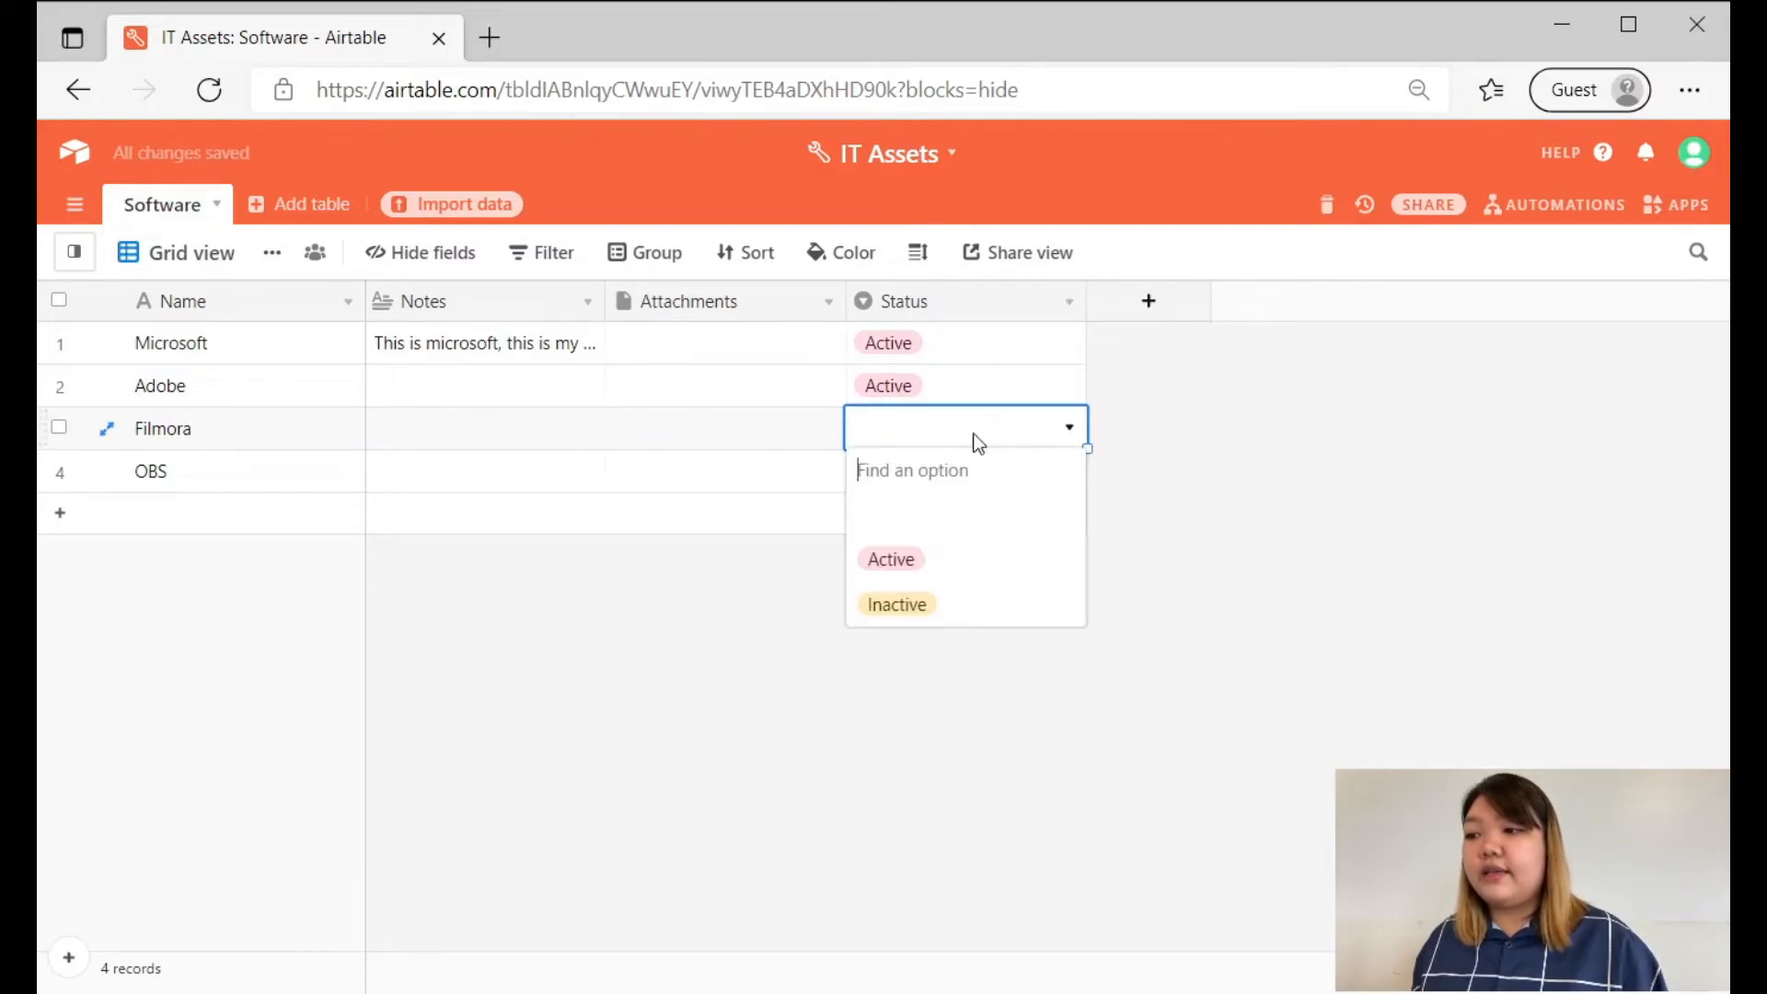
left_click(940, 600)
left_click(996, 477)
left_click(995, 477)
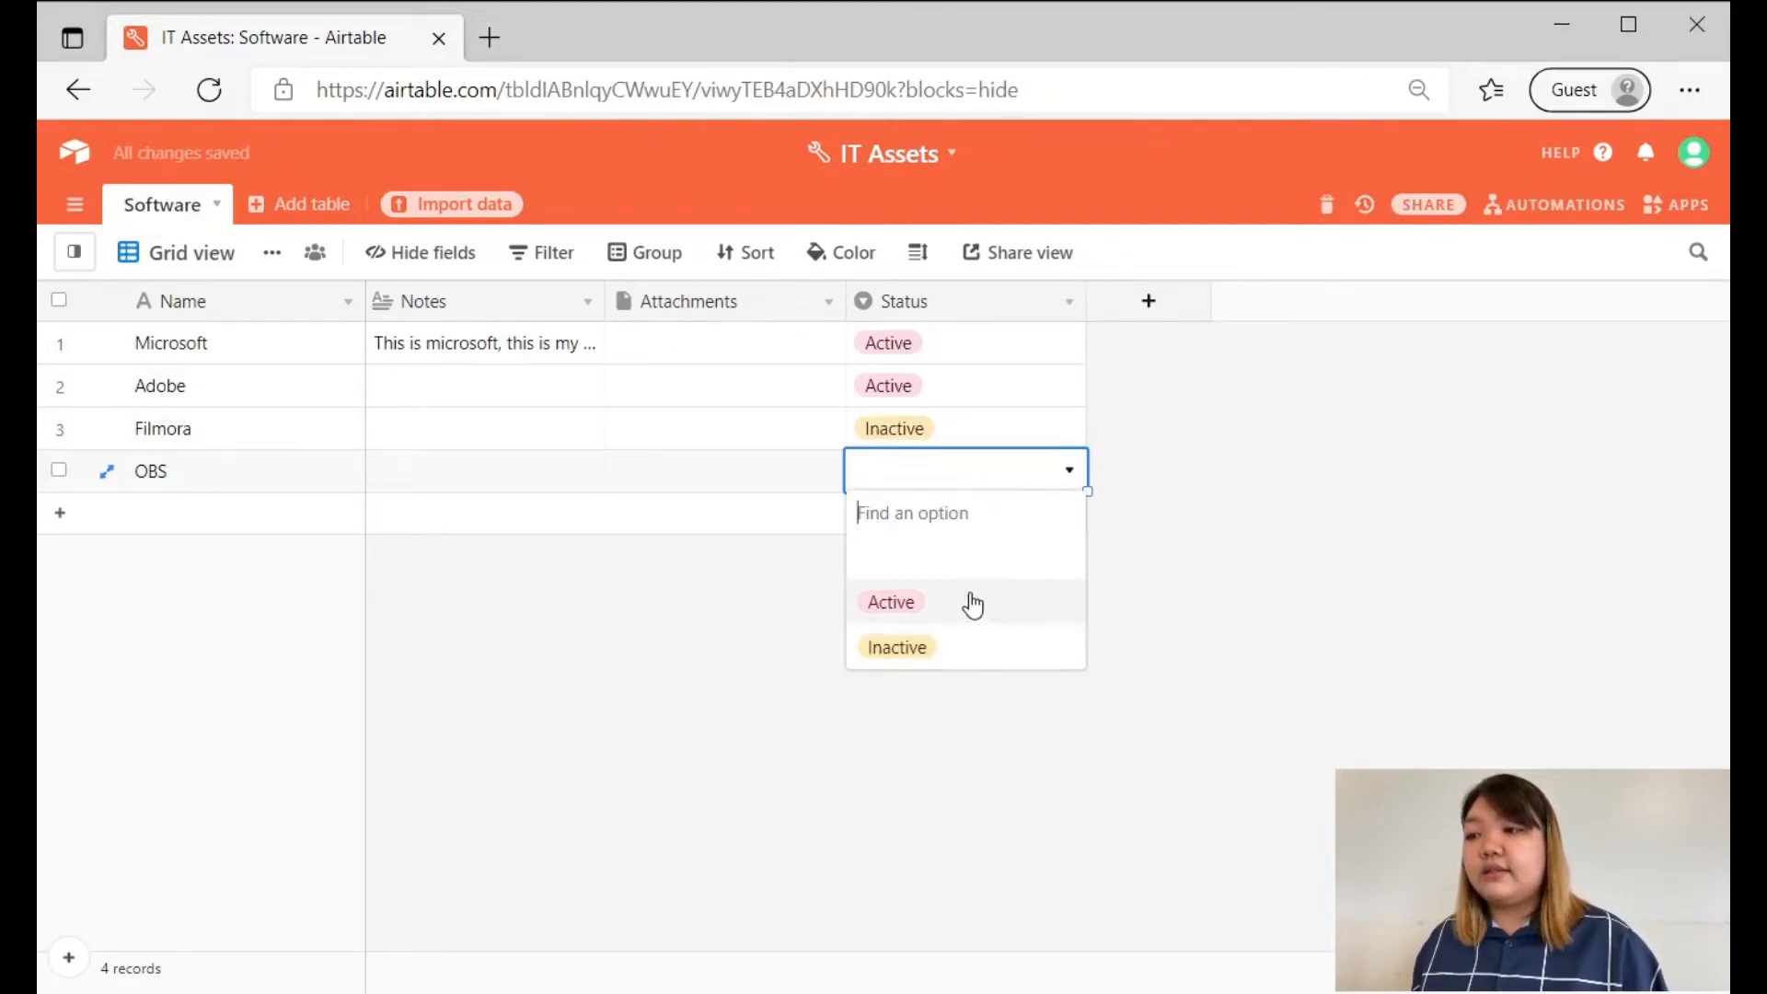
left_click(957, 642)
left_click(1310, 549)
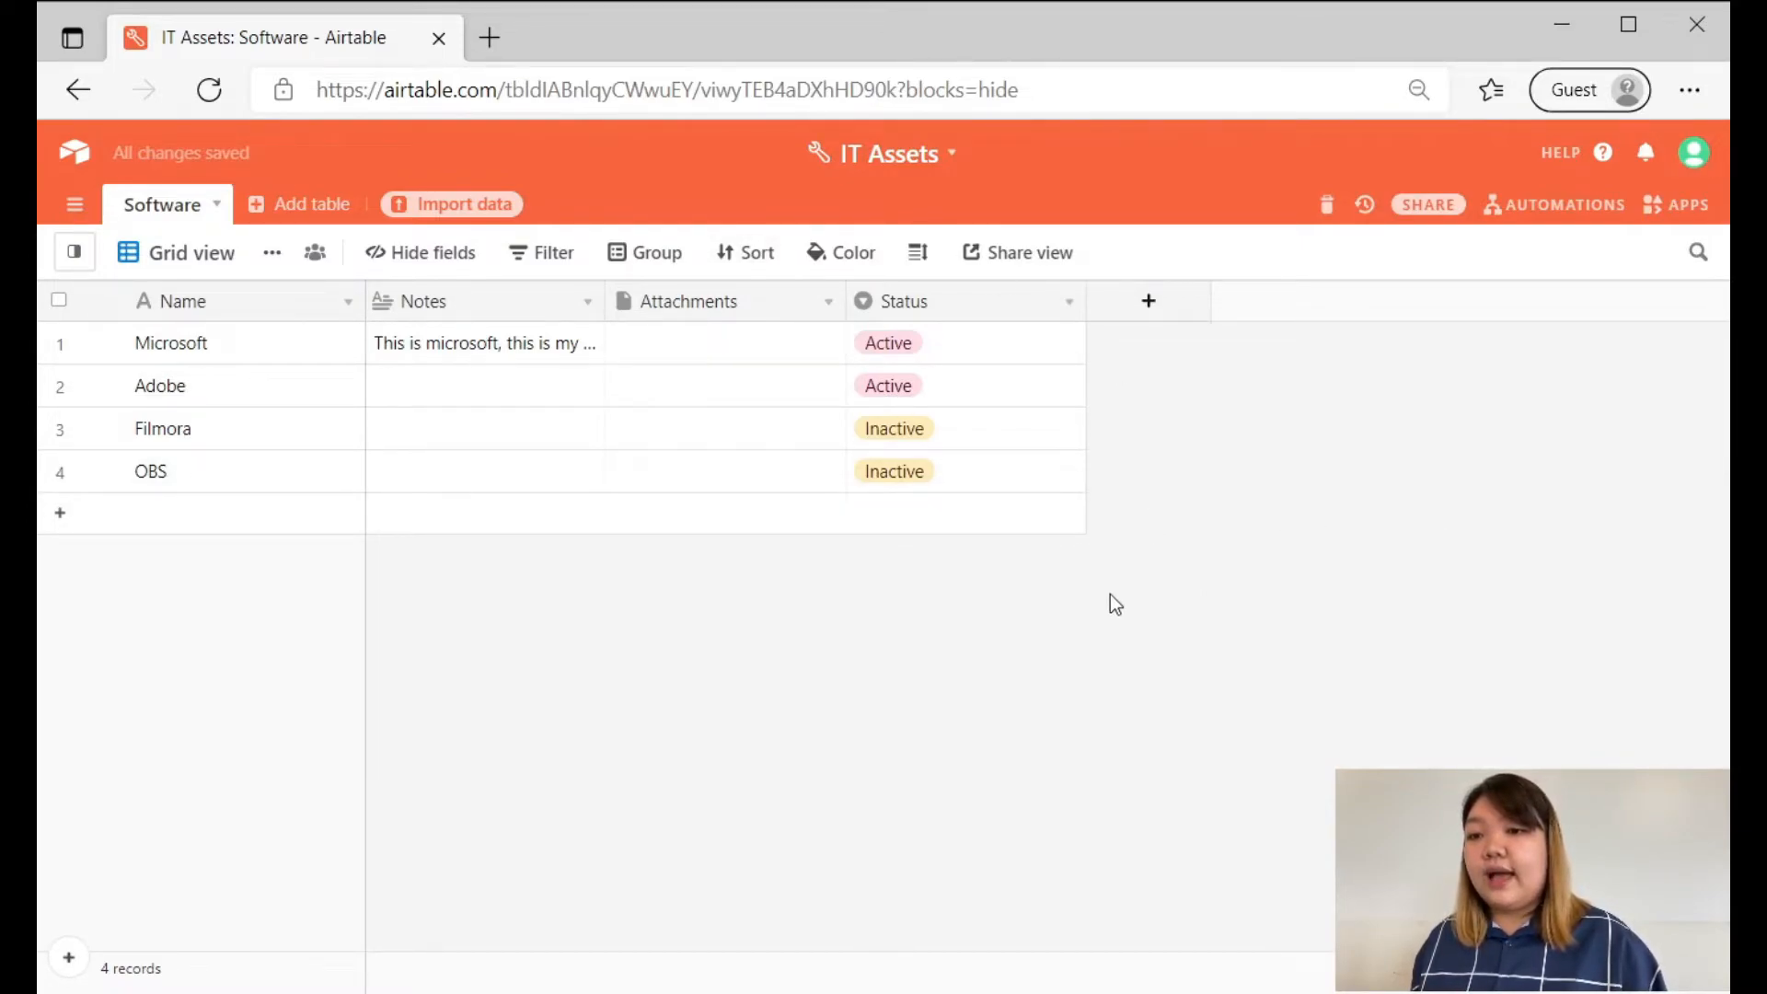
Browse the field types available for a new field, previewing the URL and Single line text descriptions.
left_click(1159, 316)
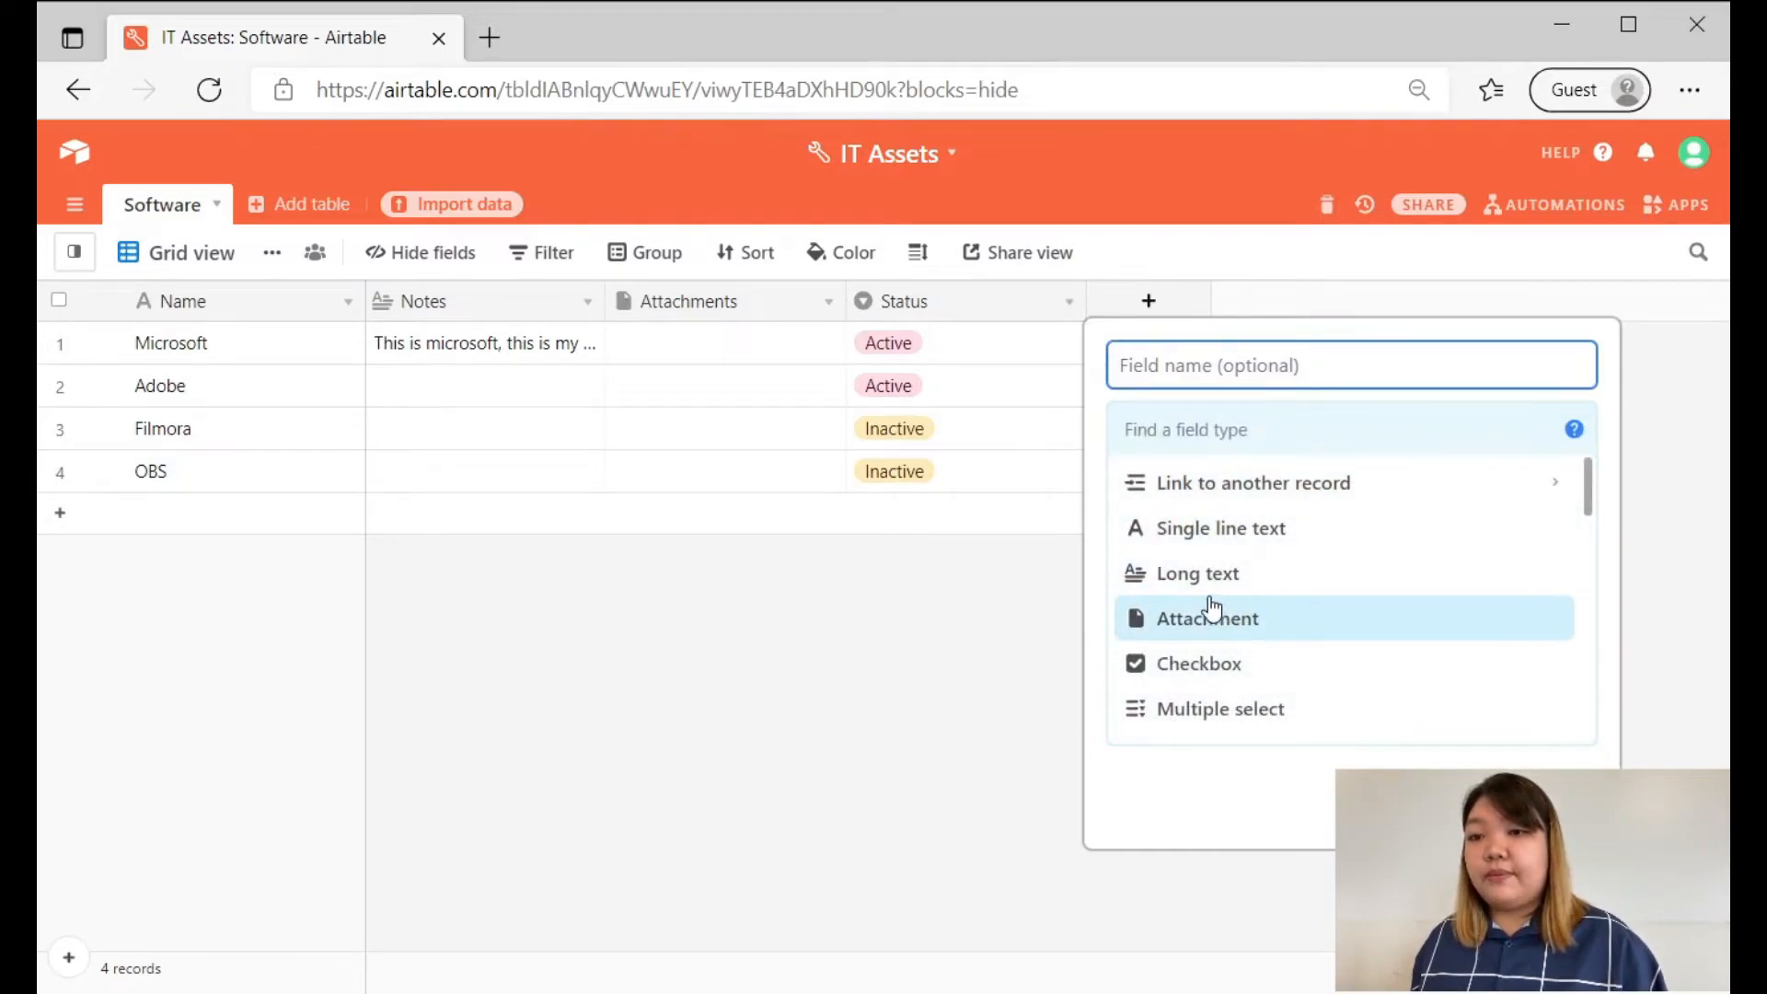
scroll(1228, 540, "down", 2)
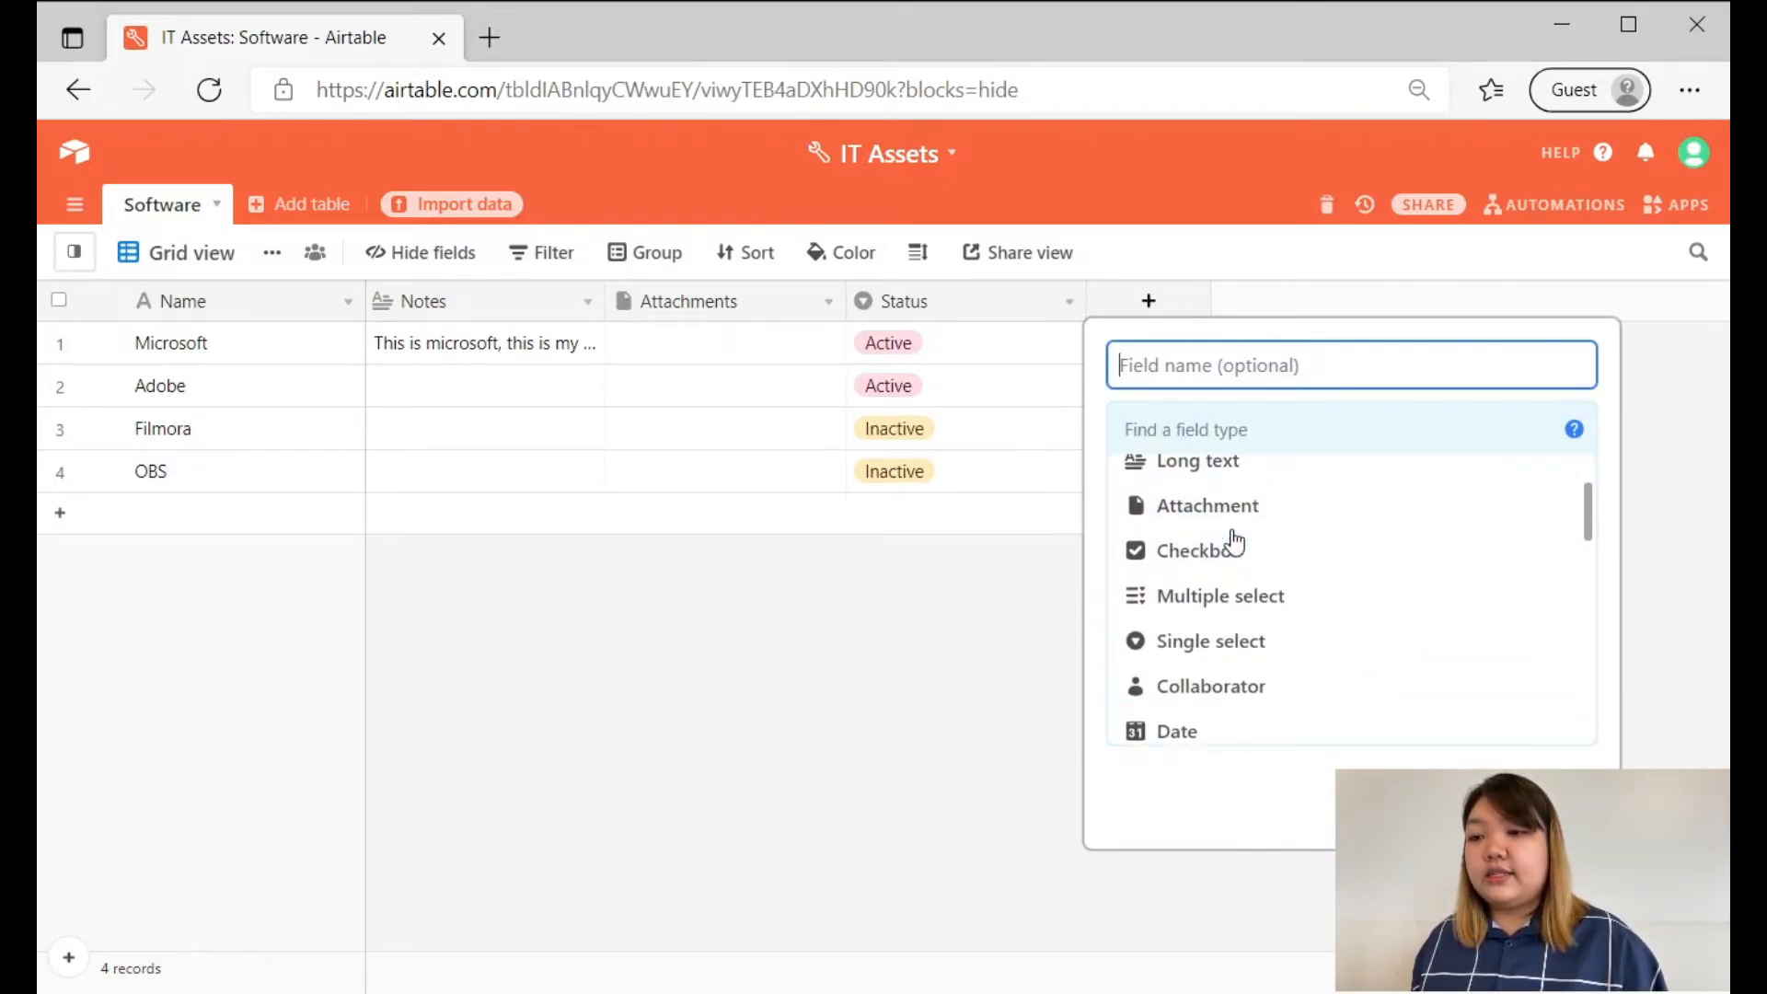
scroll(1234, 542, "down", 5)
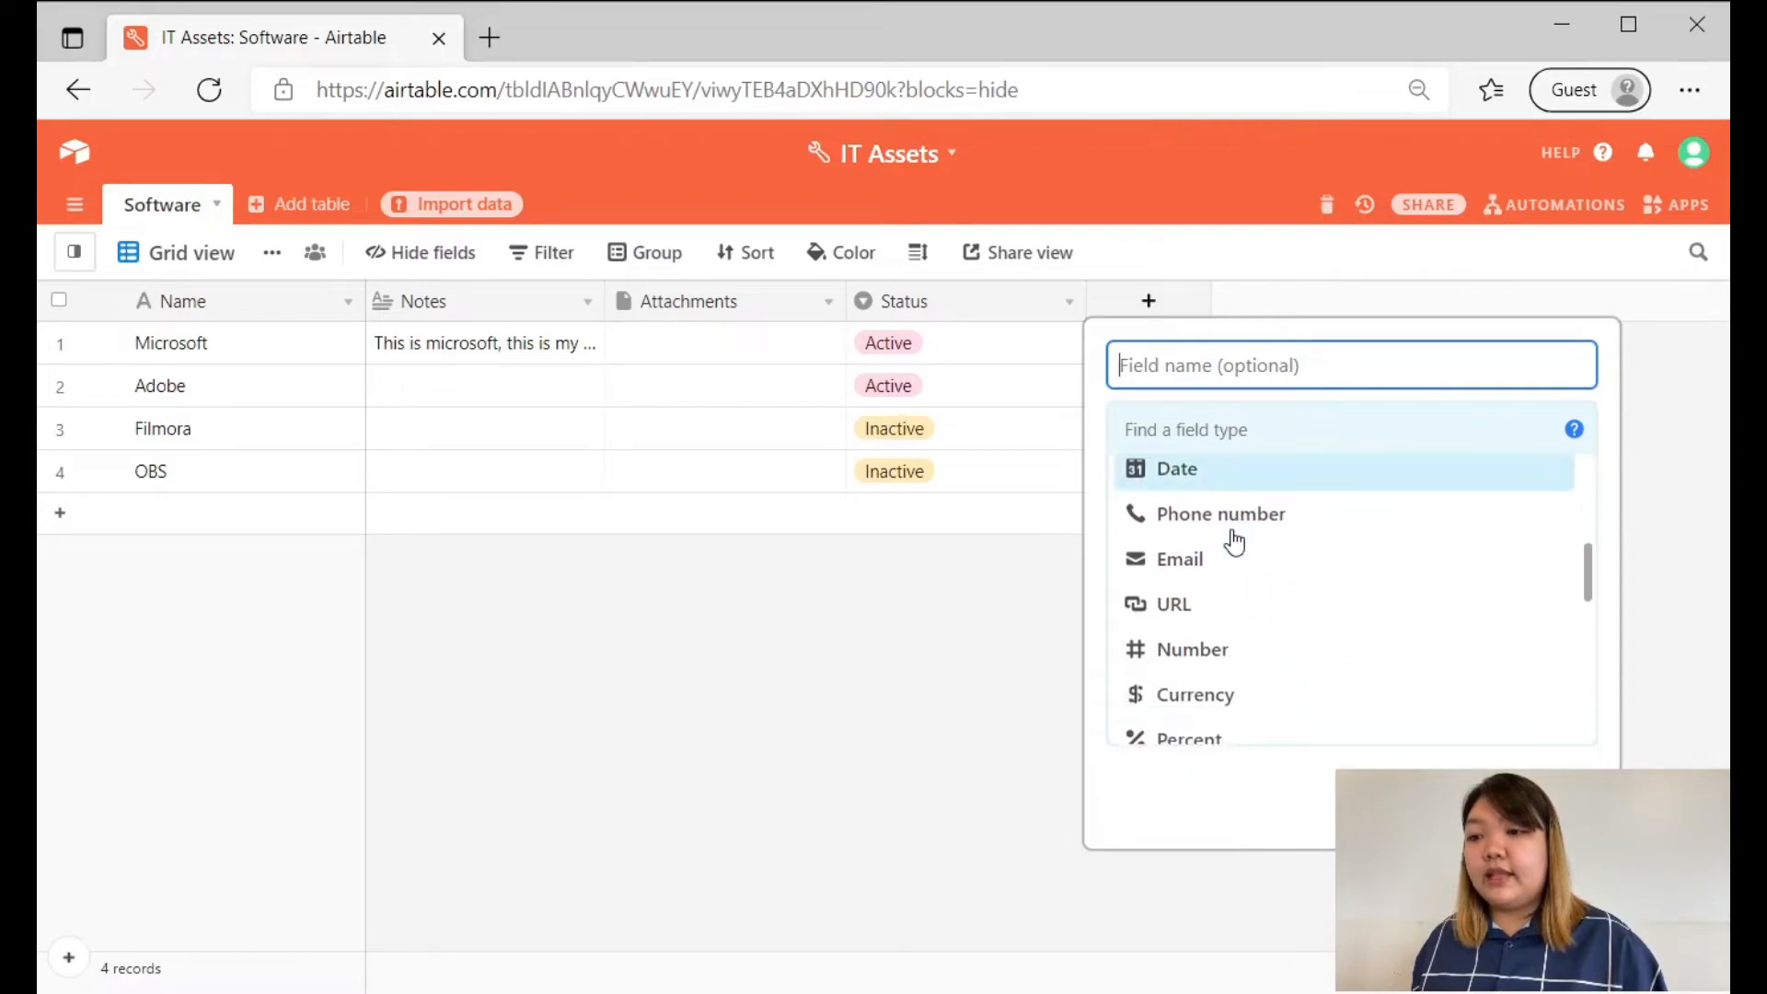
scroll(1234, 542, "down", 8)
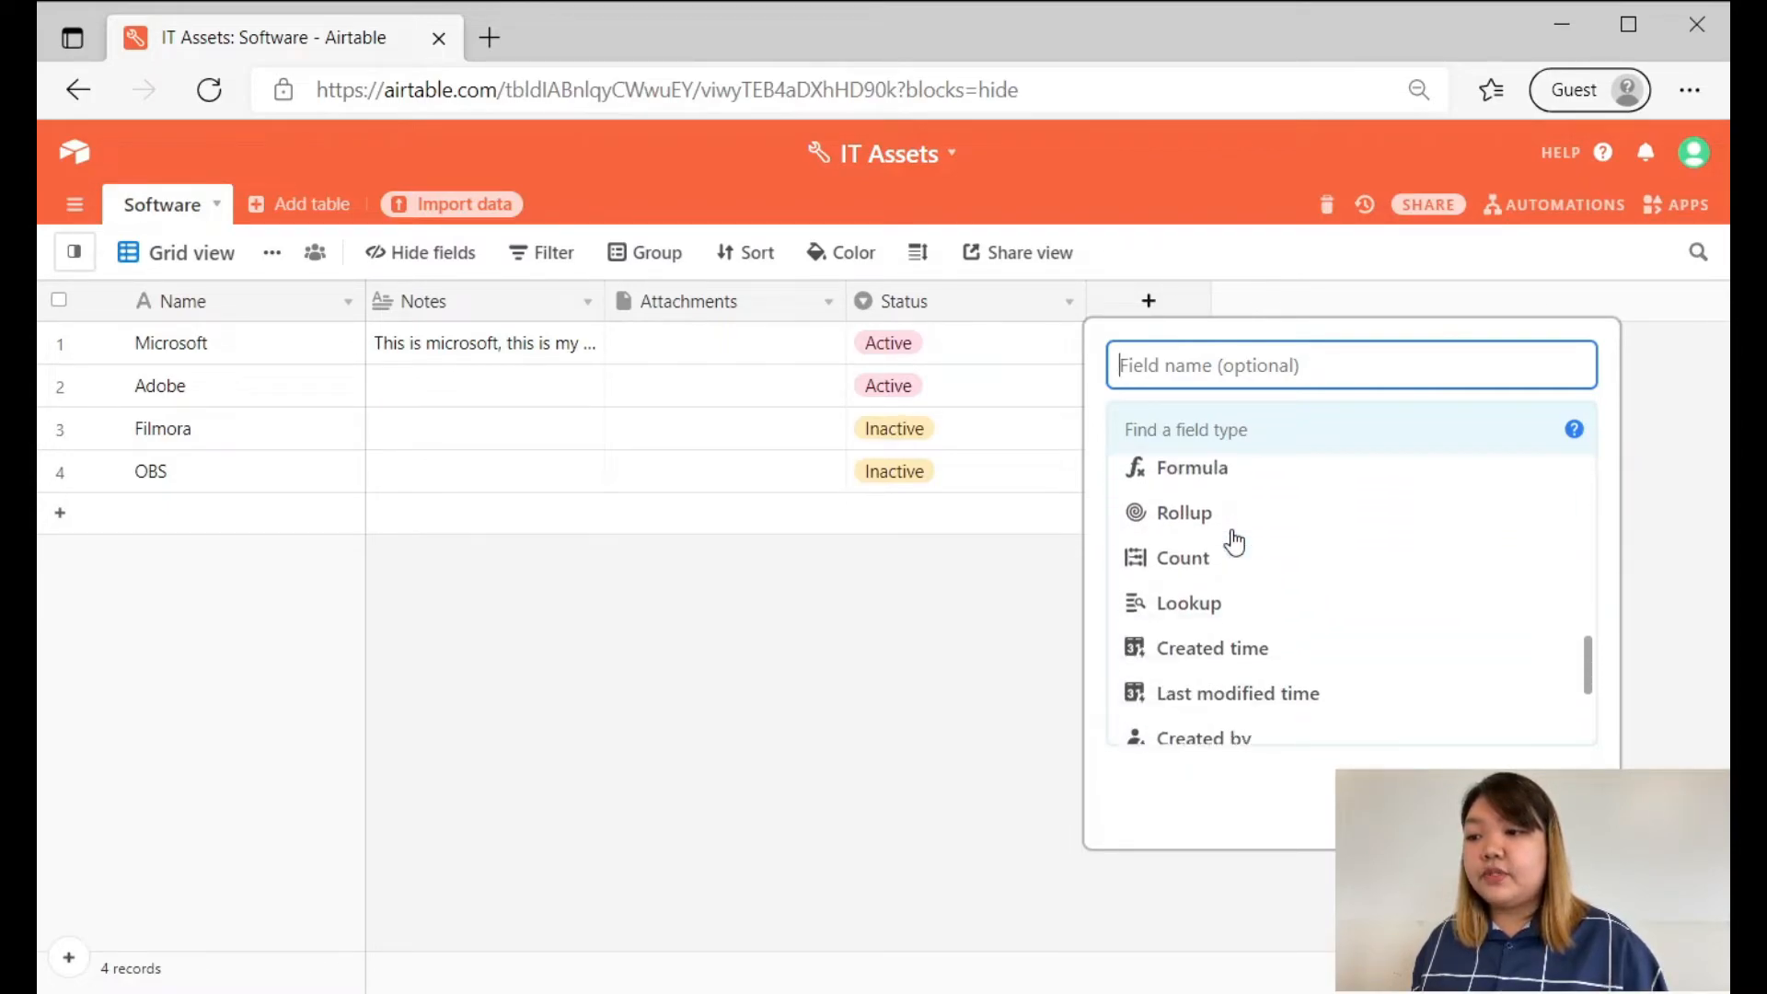
scroll(1270, 620, "down", 3)
scroll(1242, 618, "up", 10)
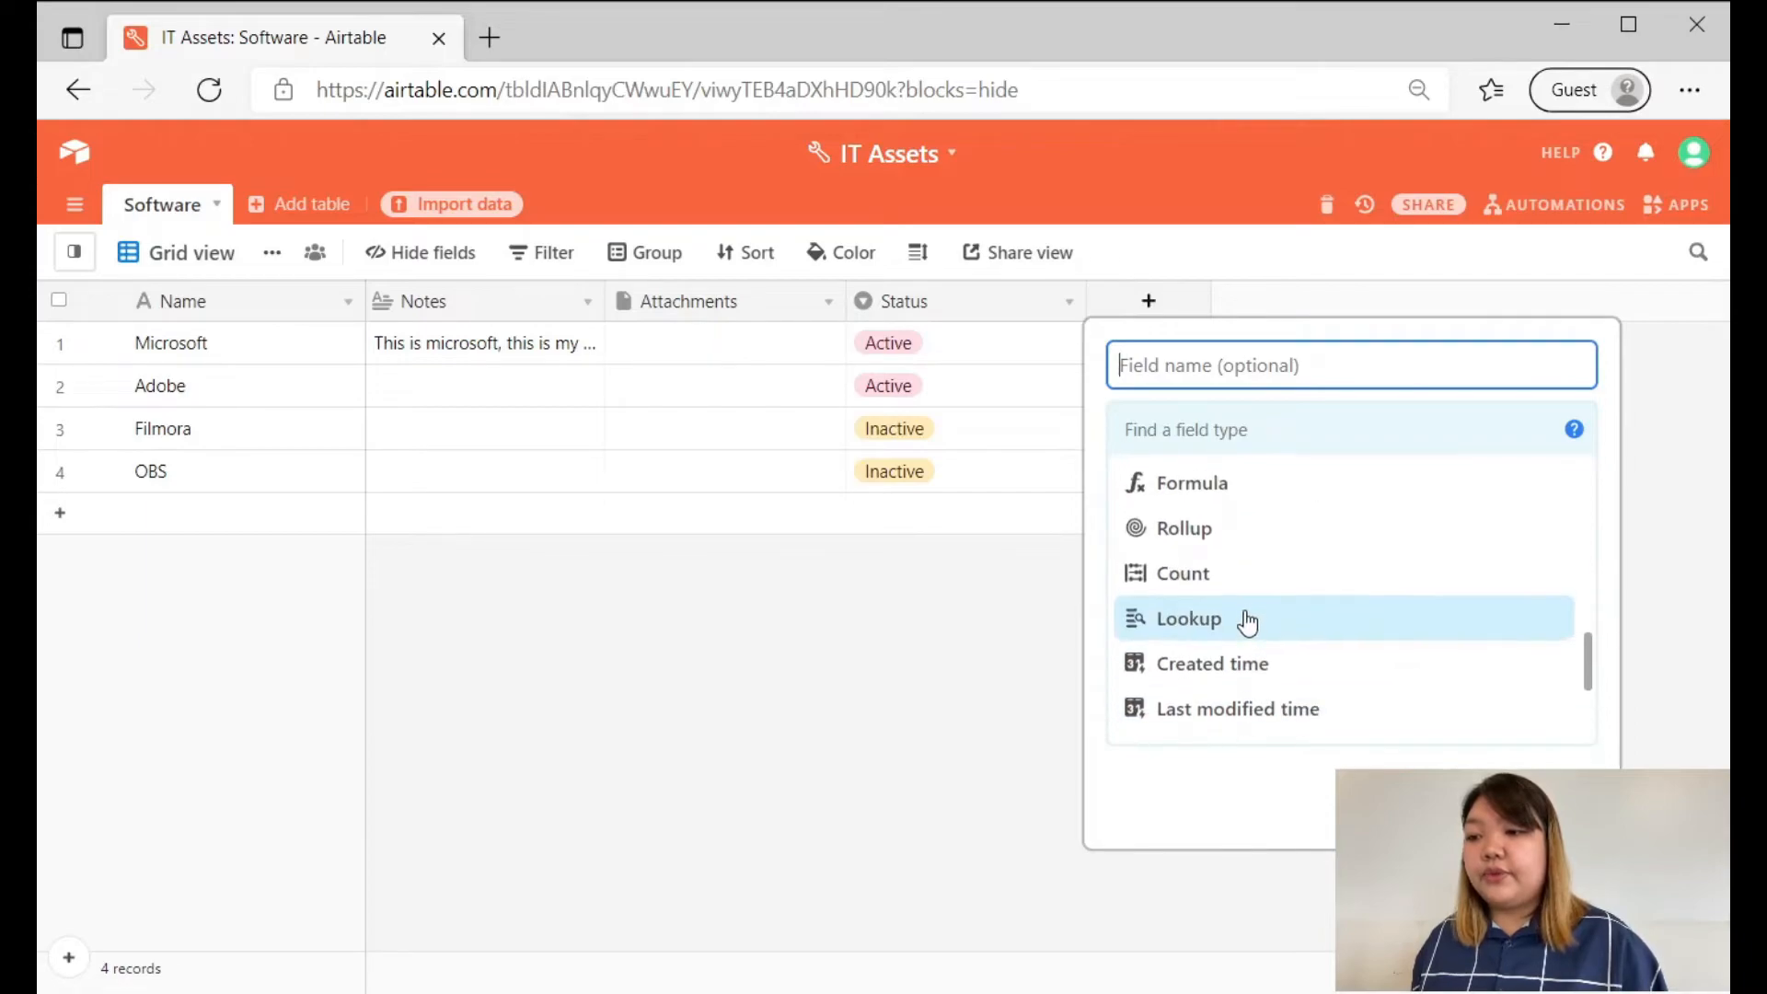
left_click(1240, 617)
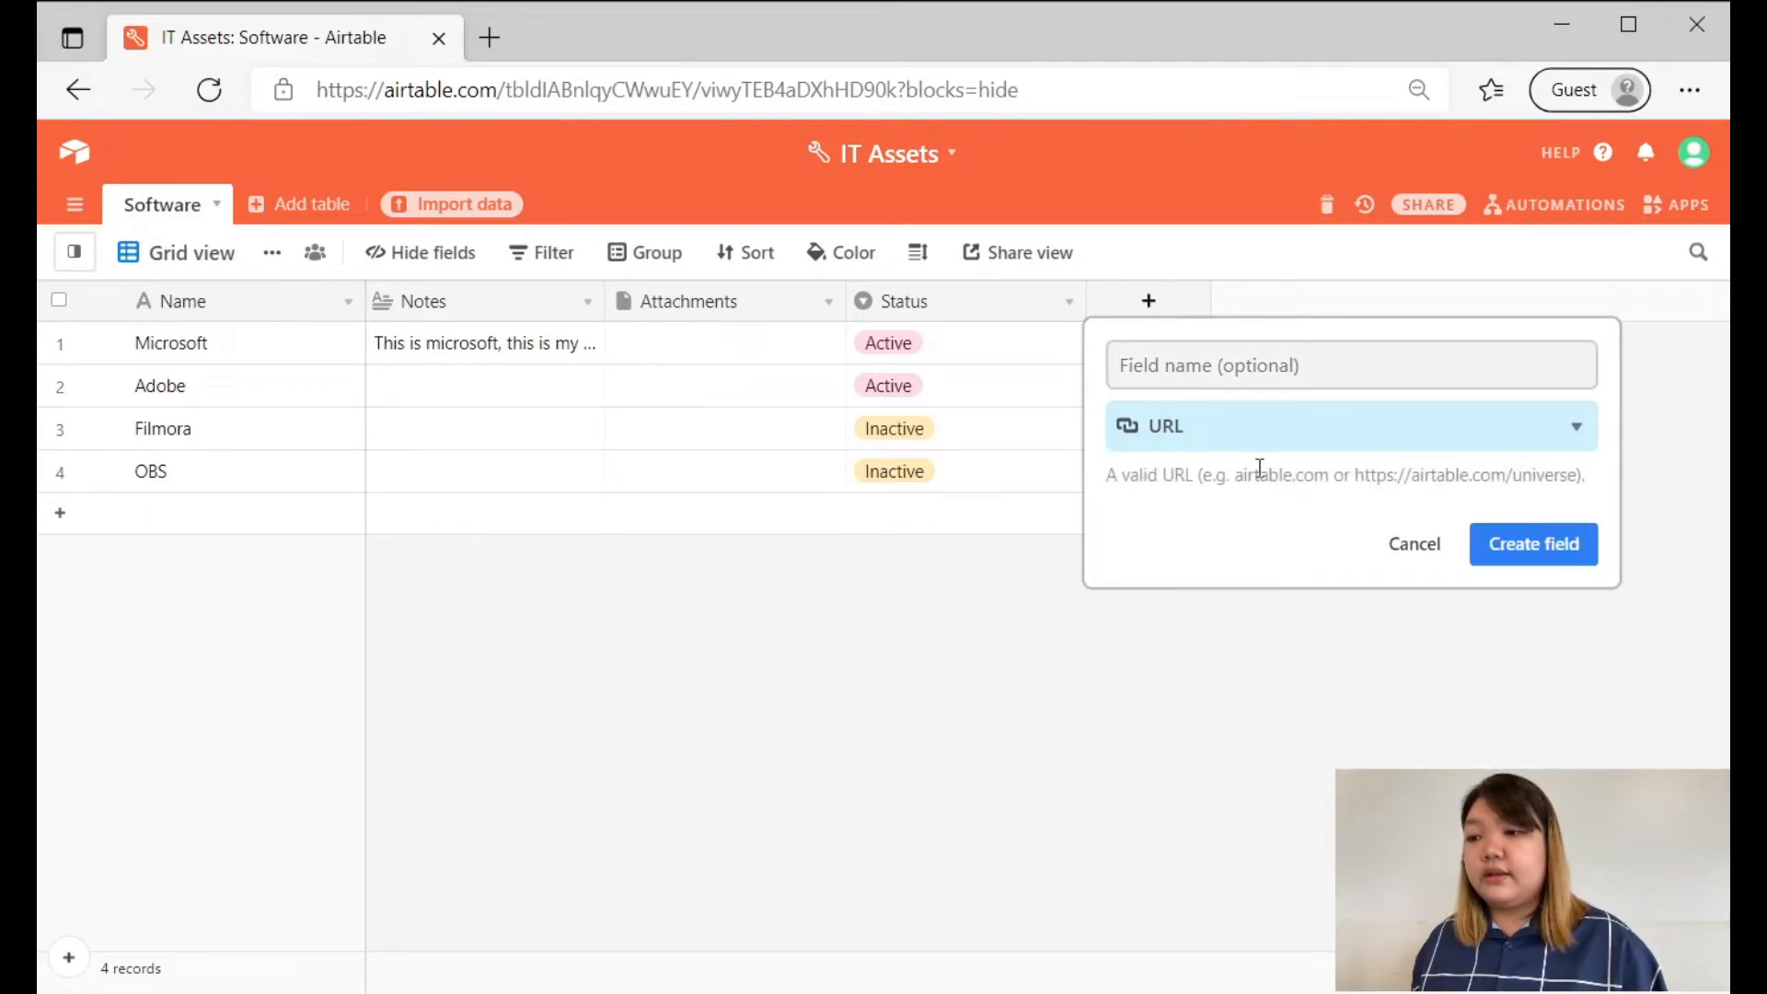
left_click(1259, 429)
scroll(1268, 552, "up", 5)
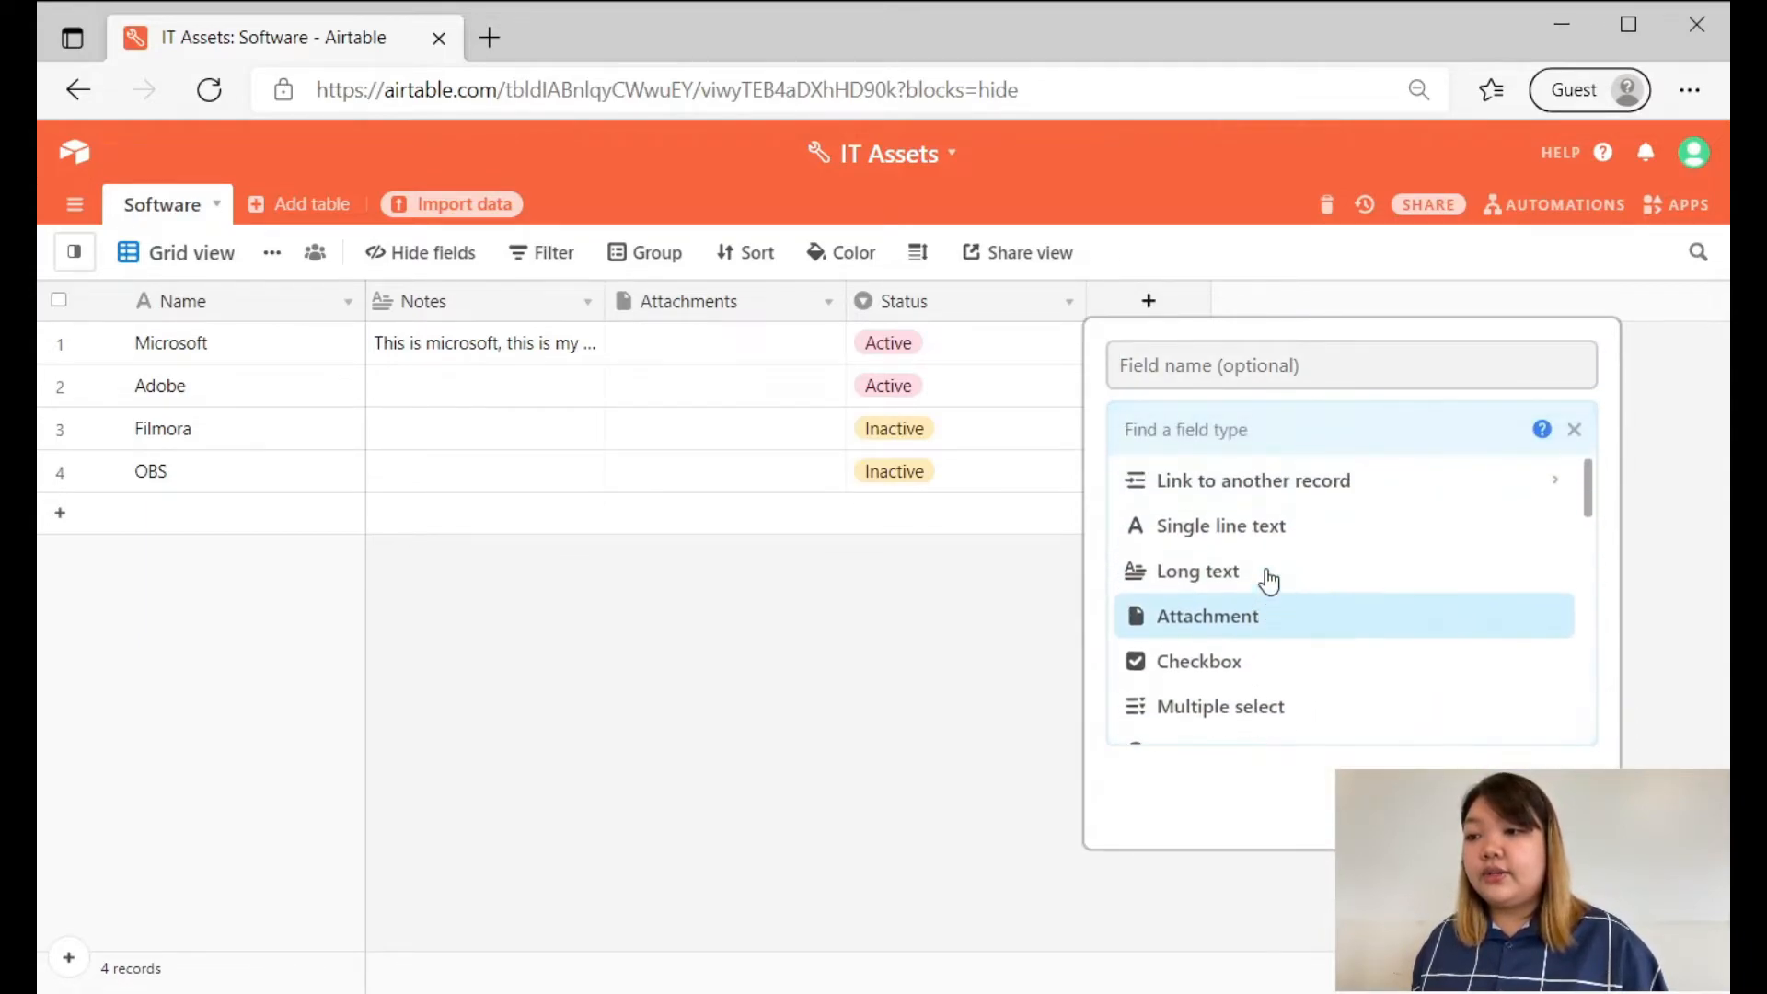
left_click(1220, 534)
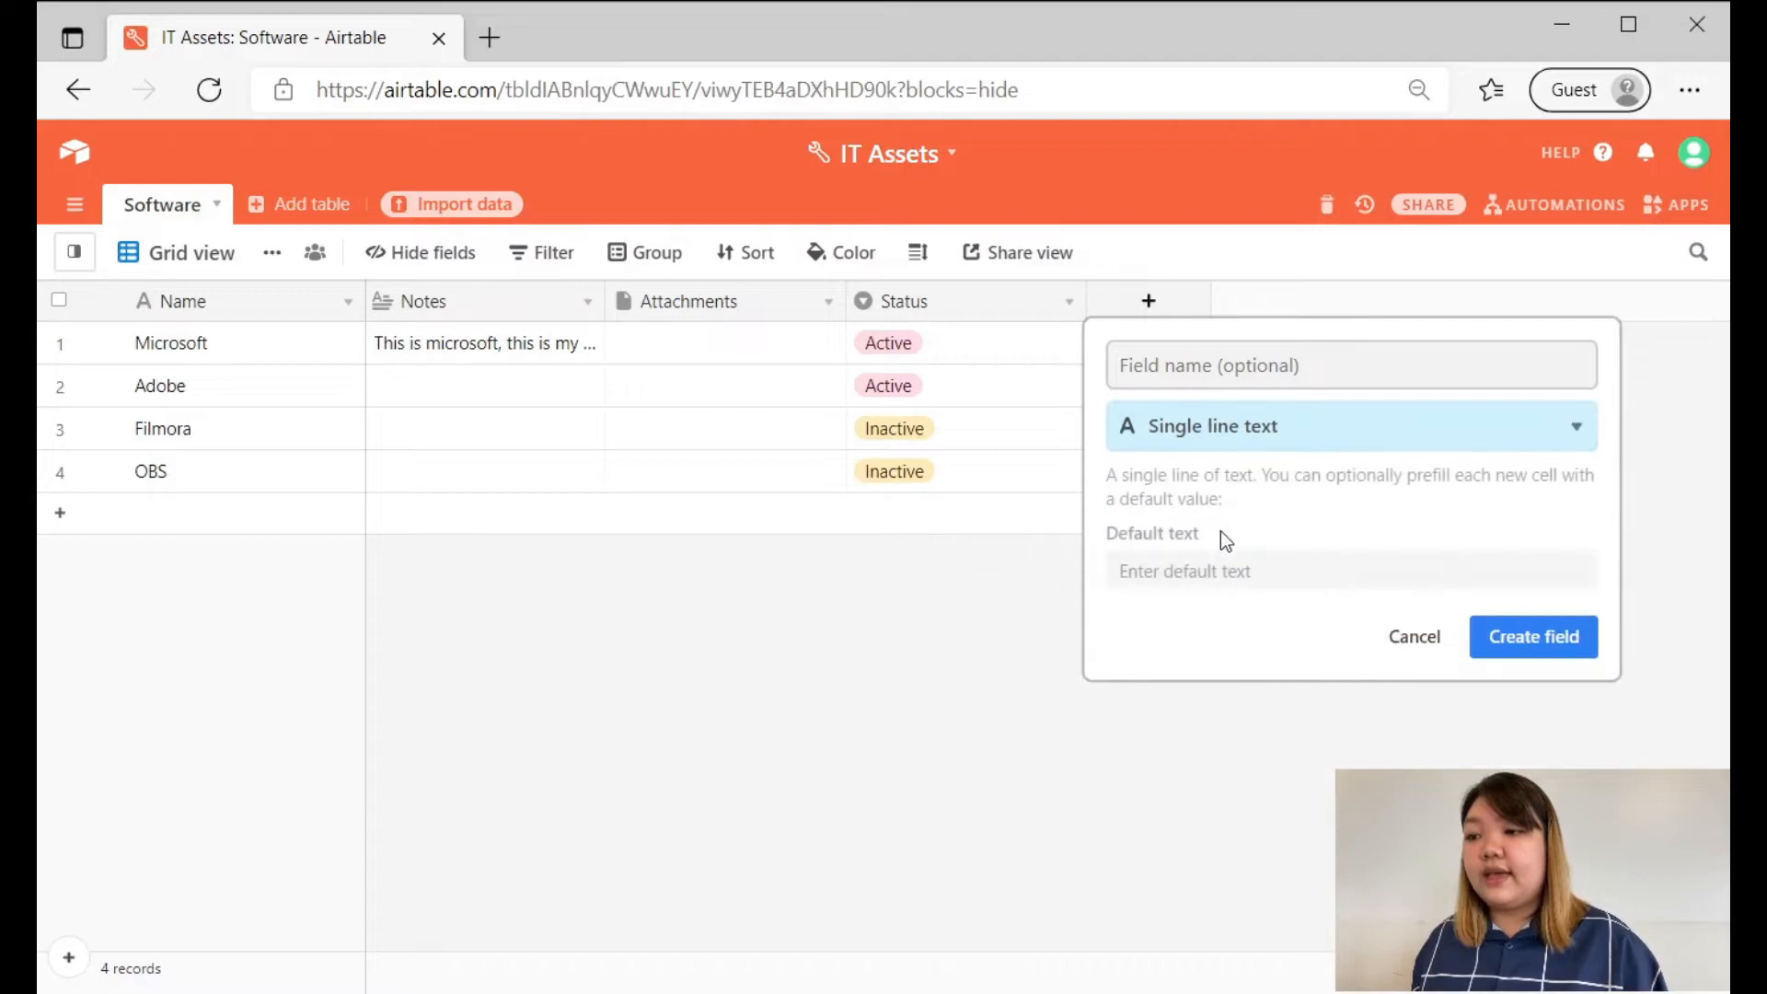
left_click(1292, 454)
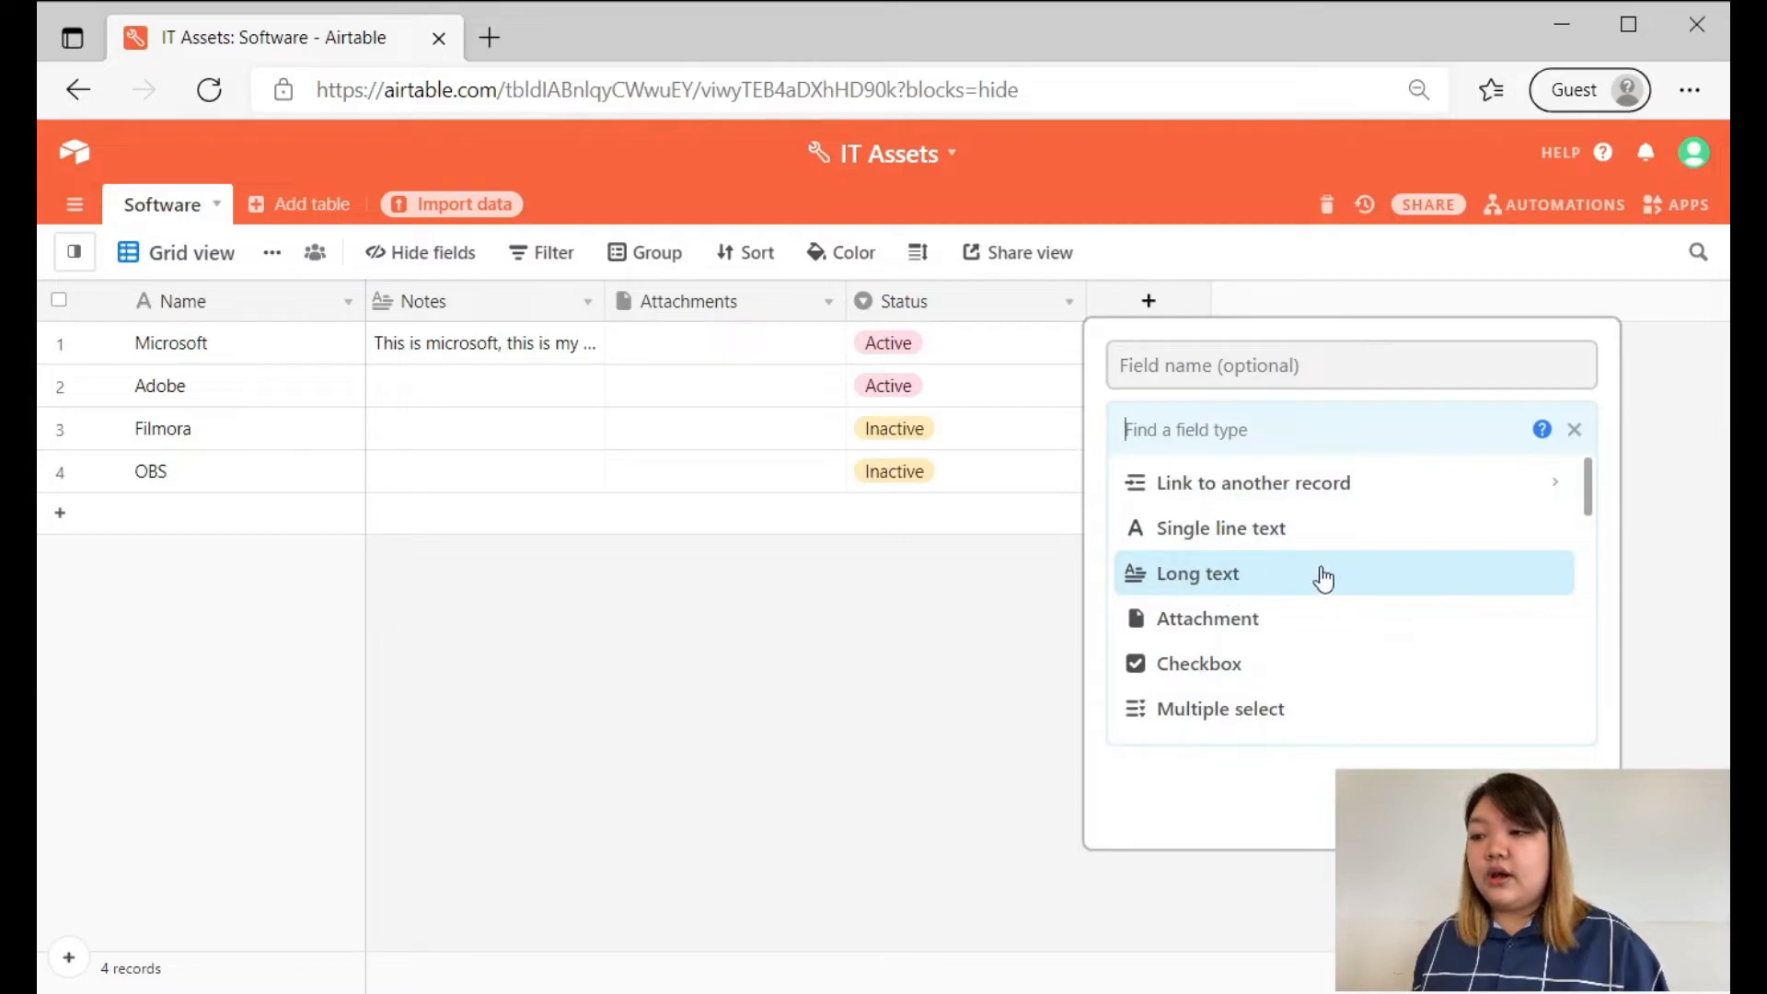
Look through the select, date, contact, number and rating field types, and dismiss the new field without creating it.
scroll(1322, 580, "down", 1)
scroll(1322, 580, "down", 1)
scroll(1218, 593, "down", 2)
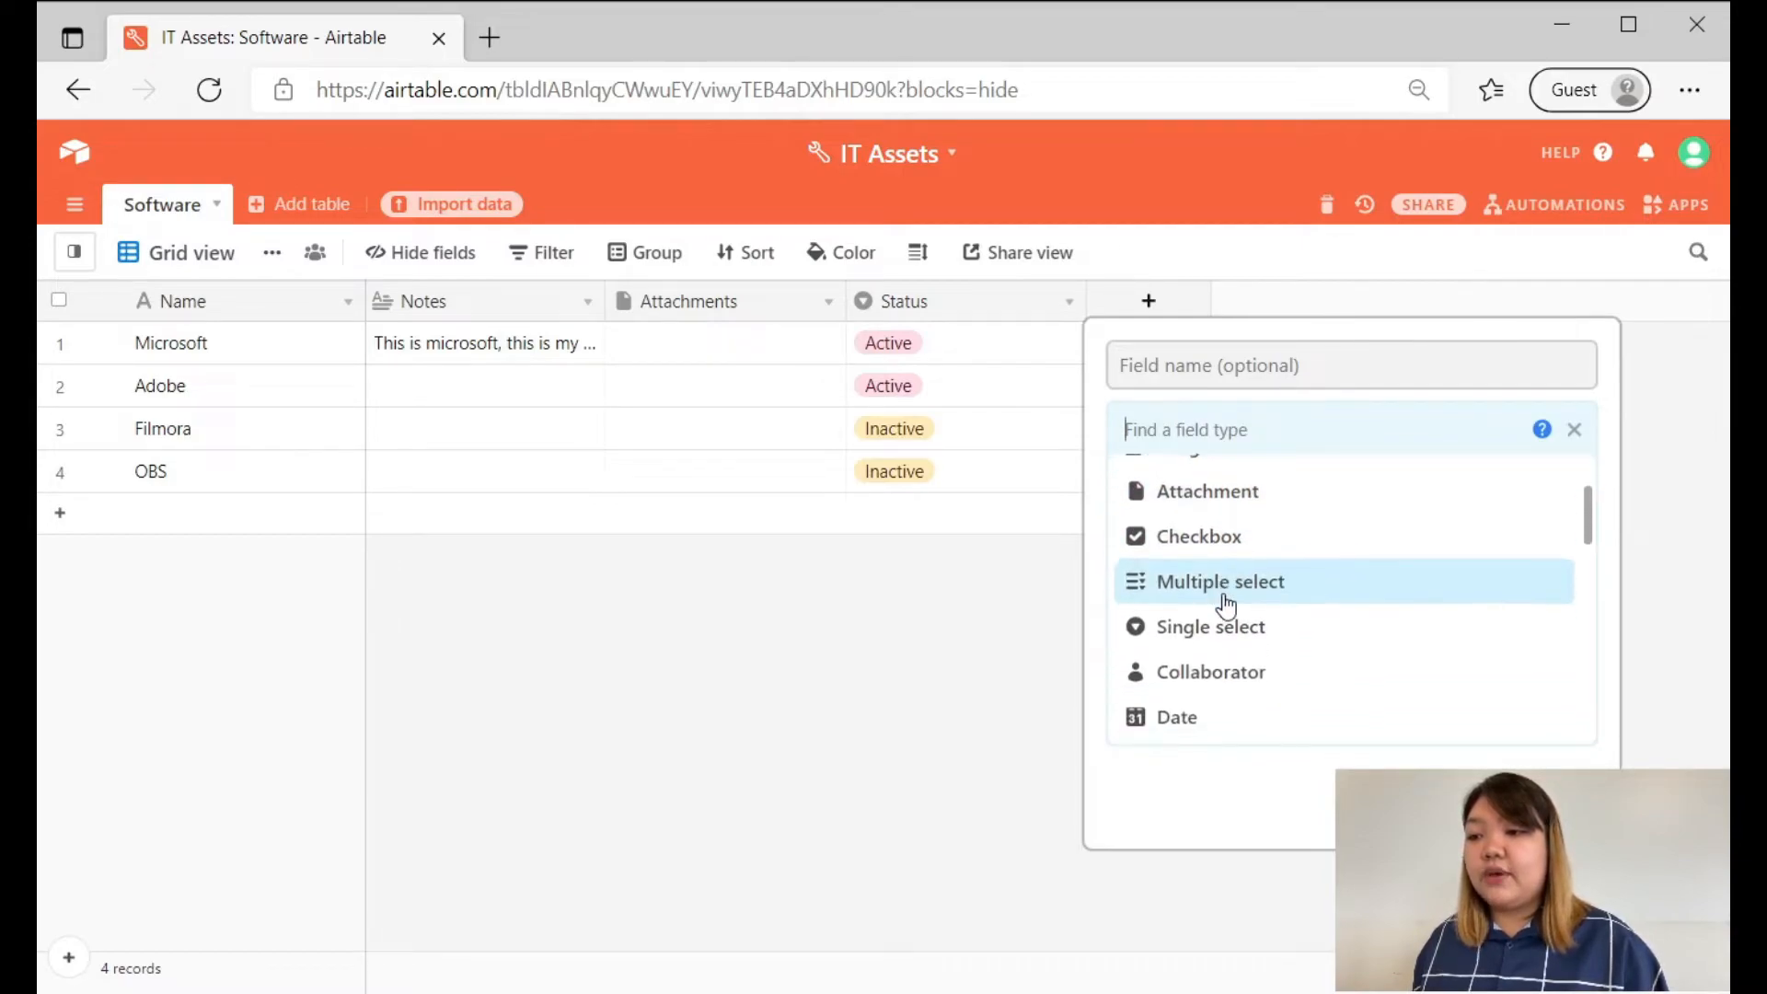
scroll(1167, 635, "down", 2)
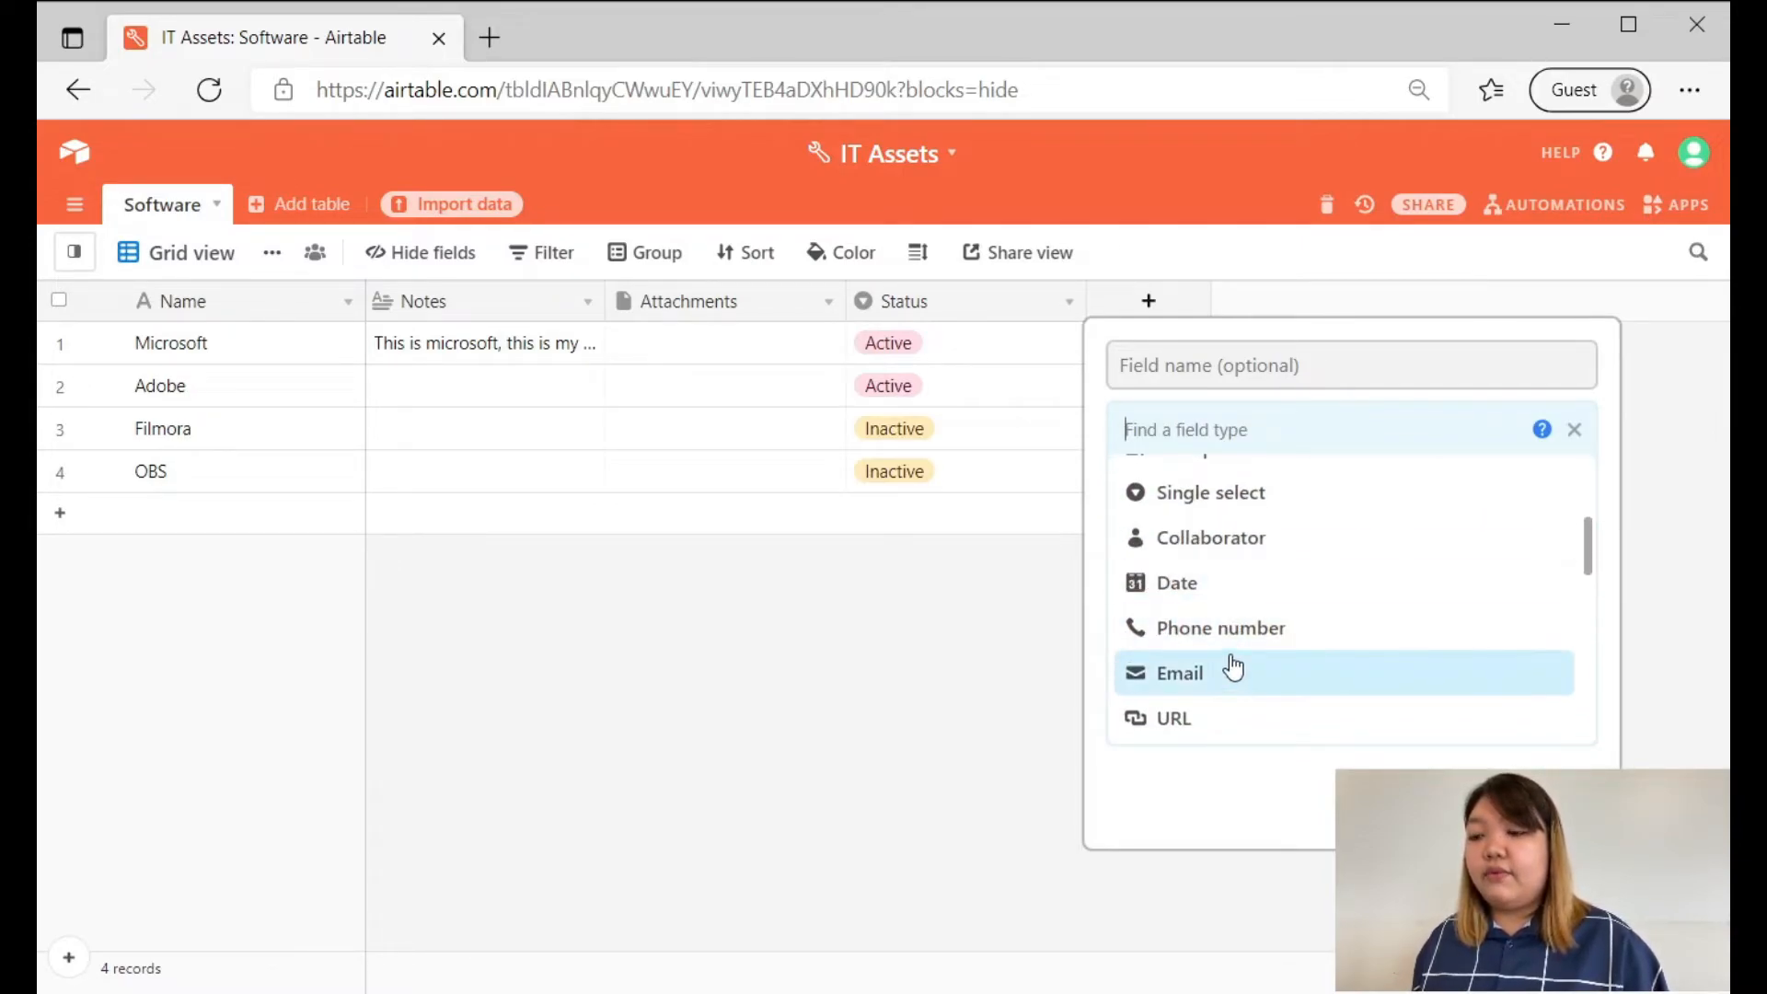
scroll(1224, 653, "down", 3)
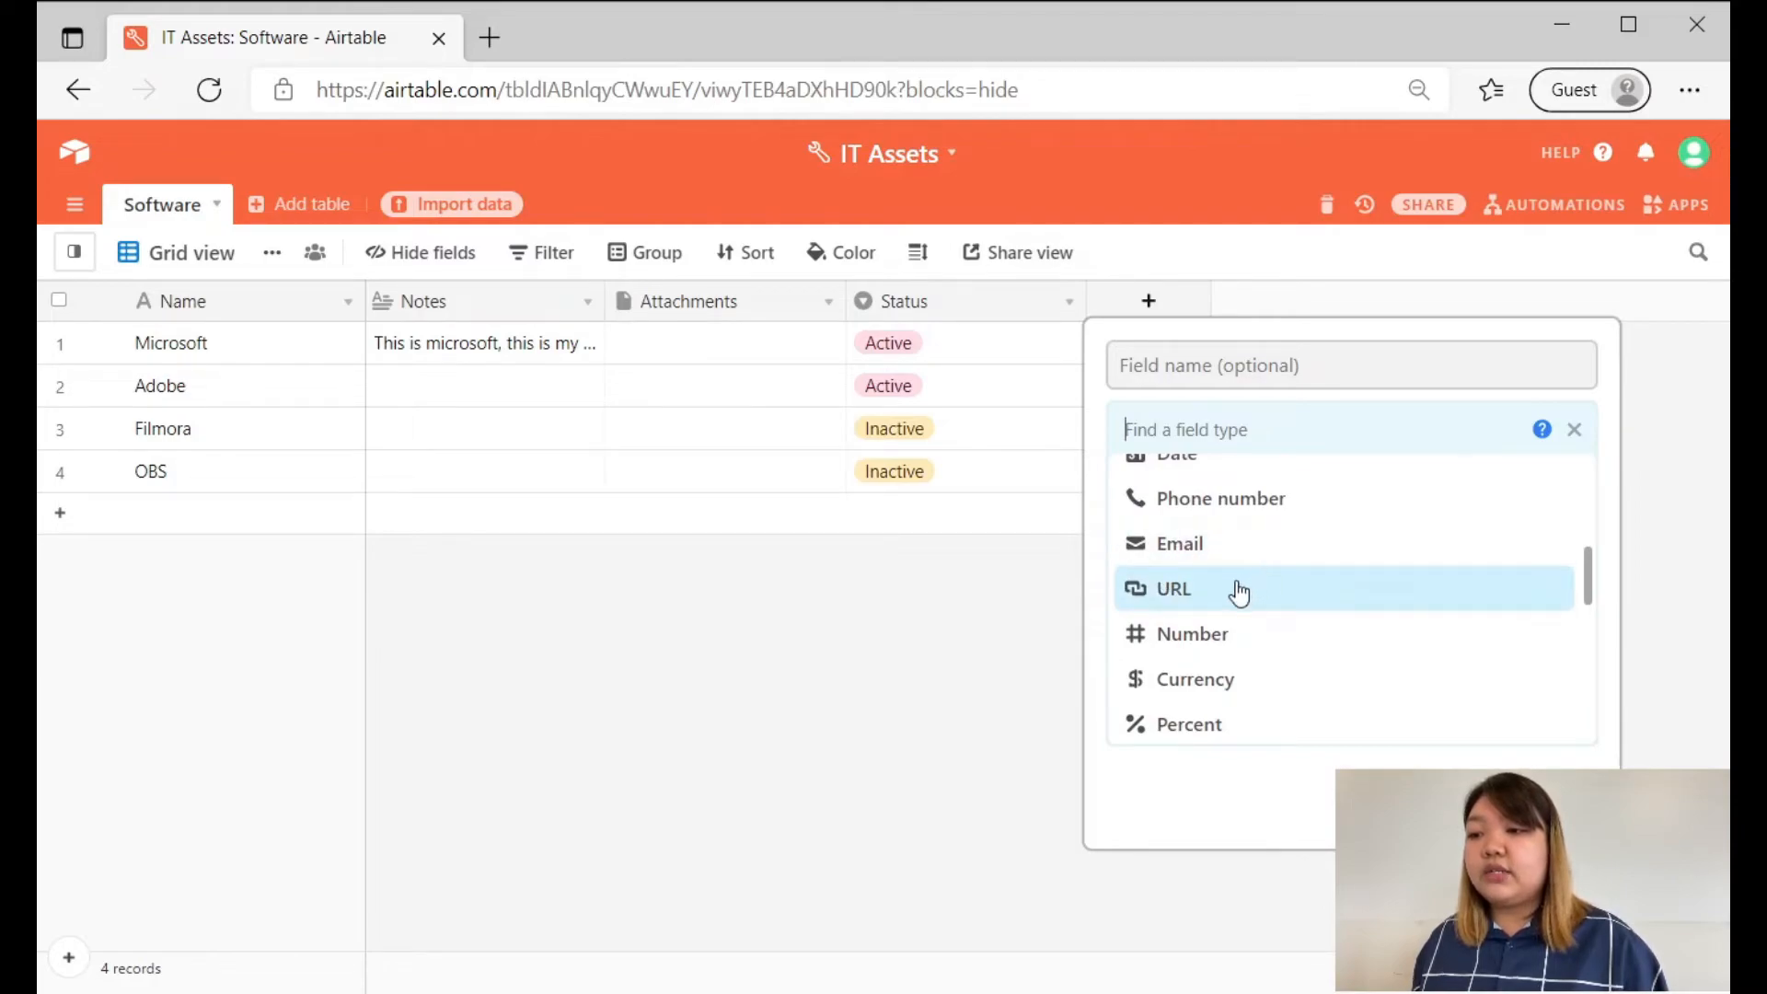
scroll(1211, 598, "down", 2)
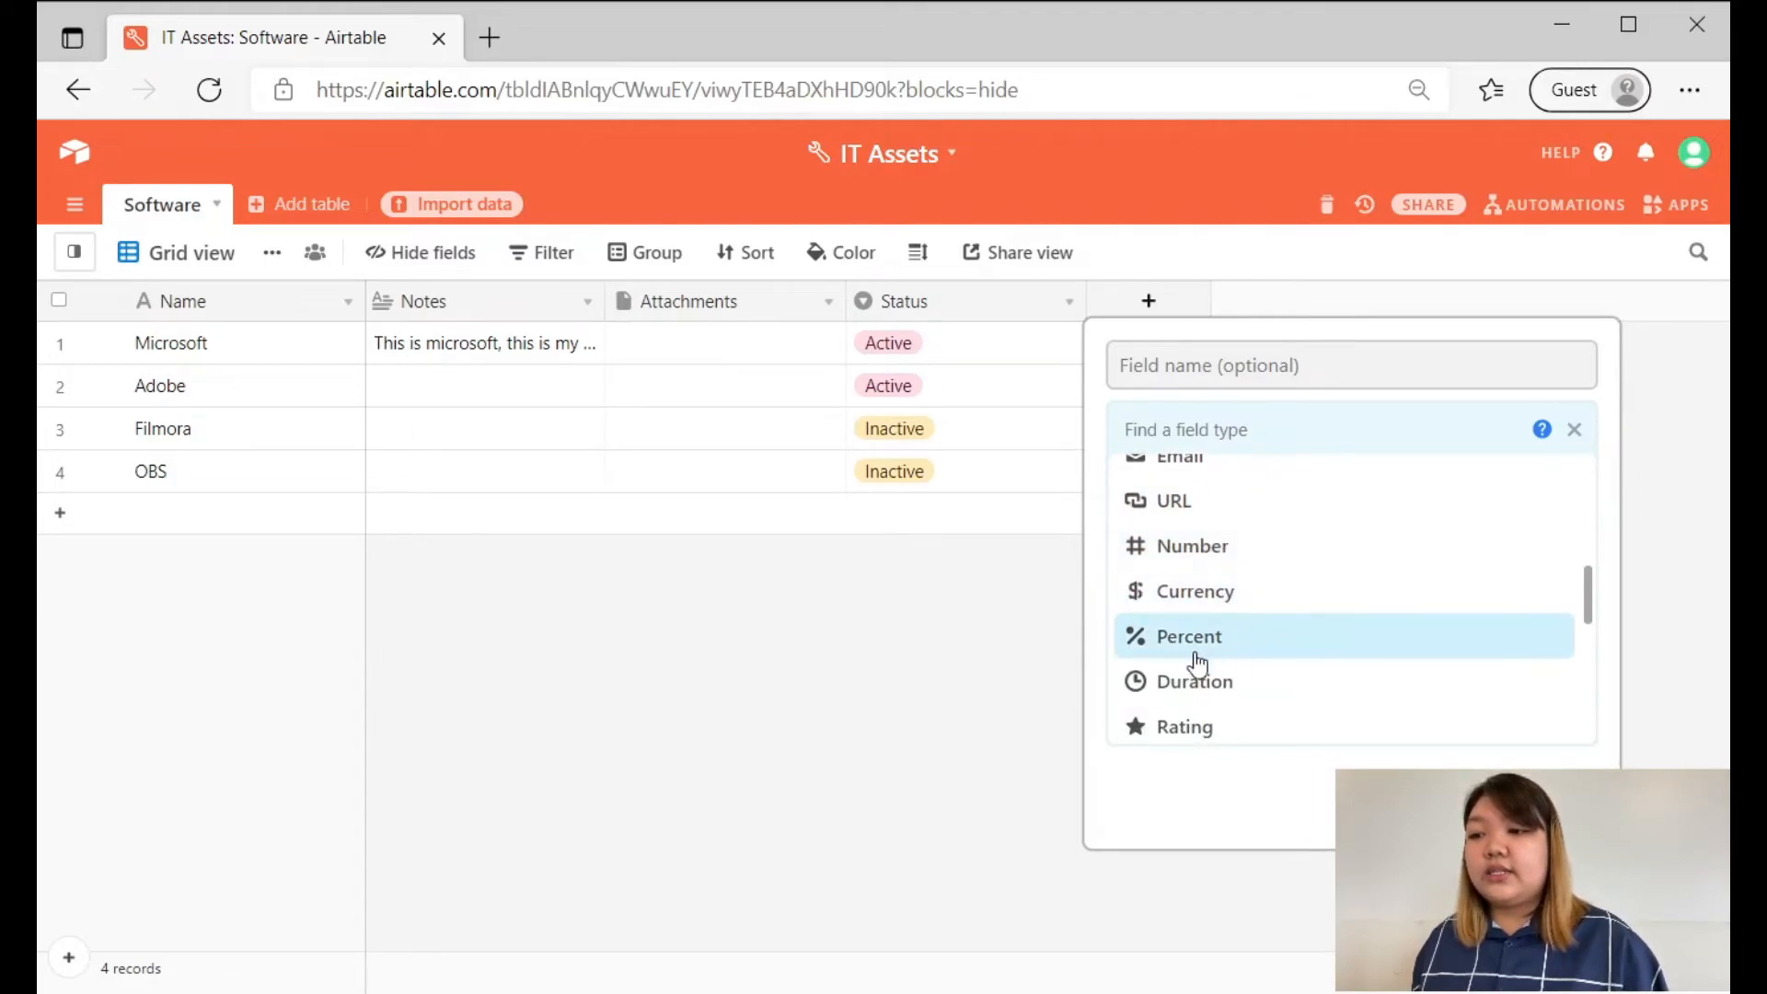
key("Down")
key("Down")
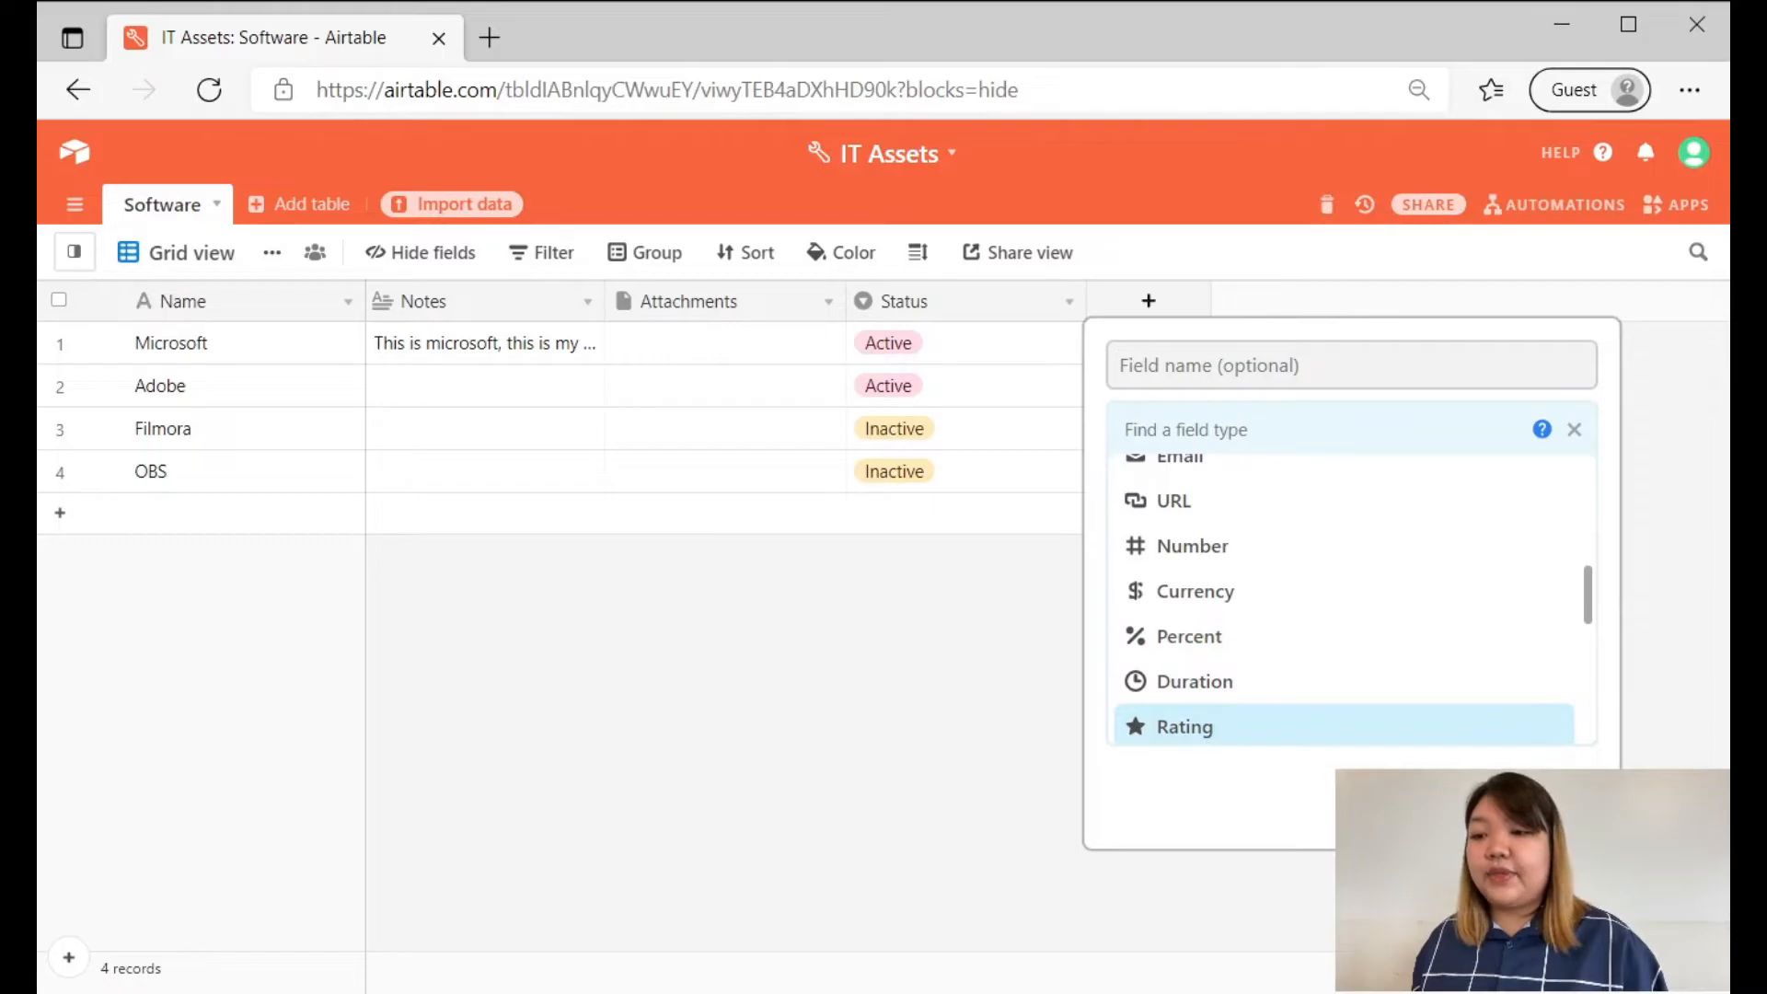
key("Escape")
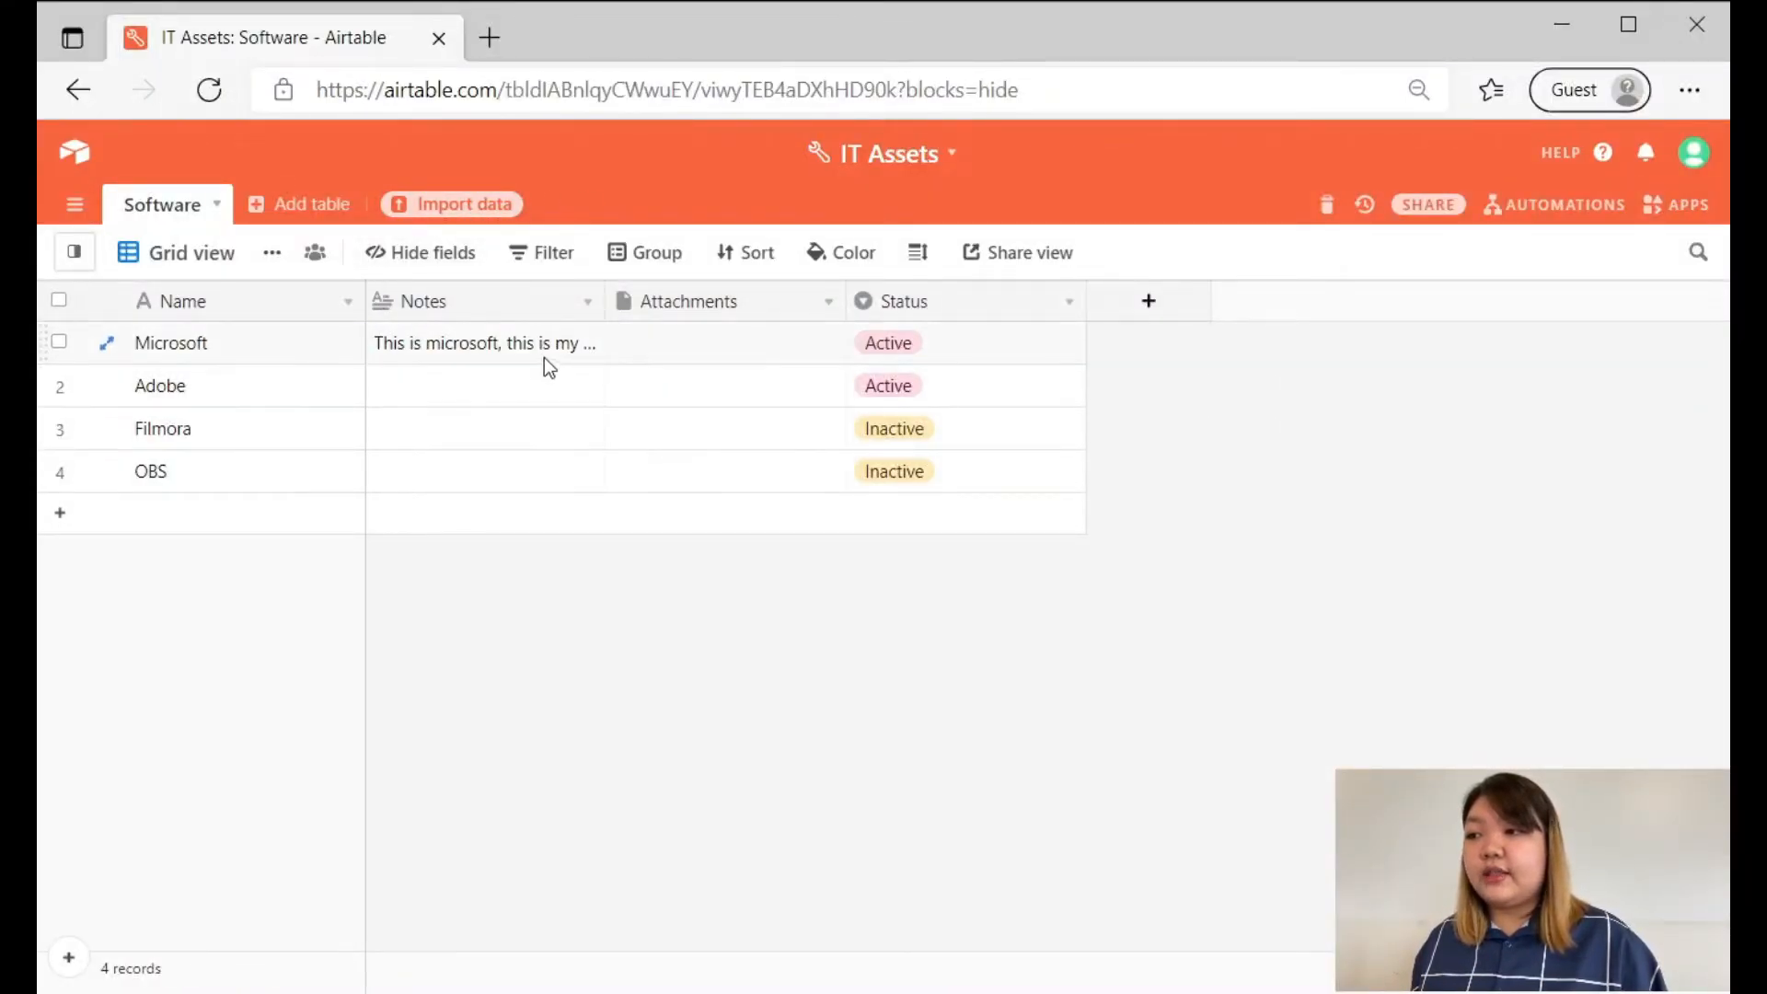
Widen the Notes column to fit the Microsoft record's full note and reorder the fields as Status, Attachments, Notes.
left_click_drag(601, 303, 876, 313)
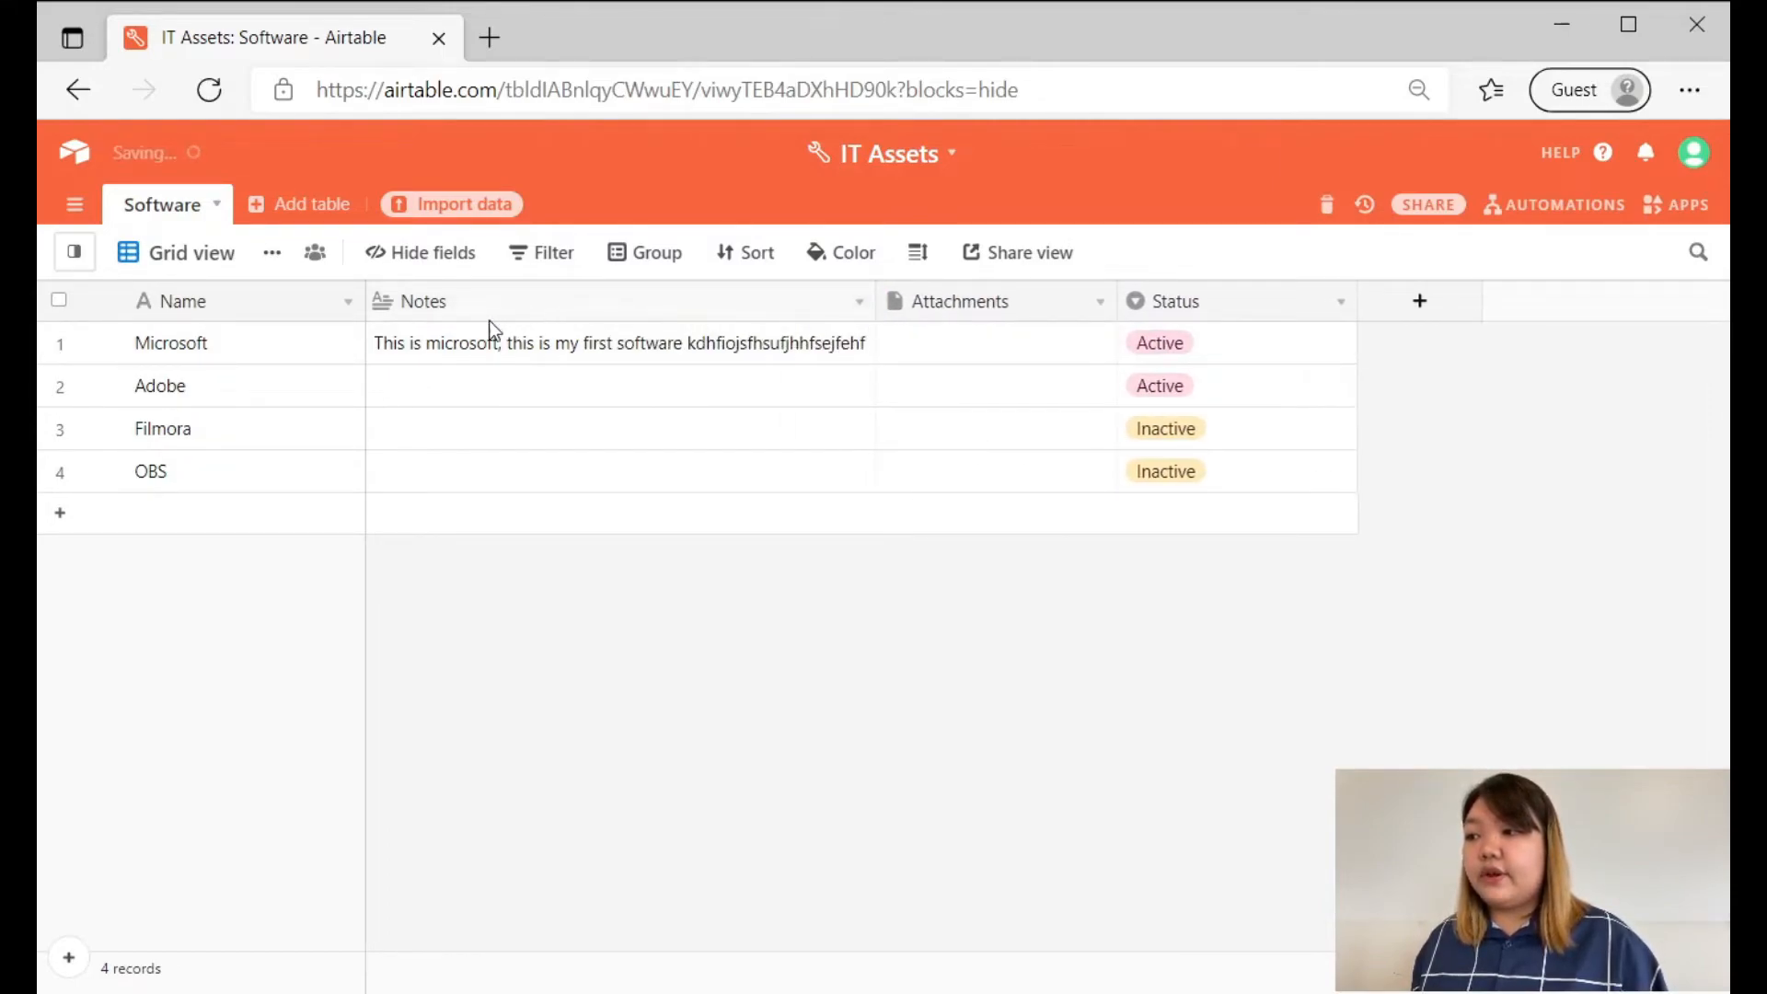
left_click_drag(488, 311, 1337, 322)
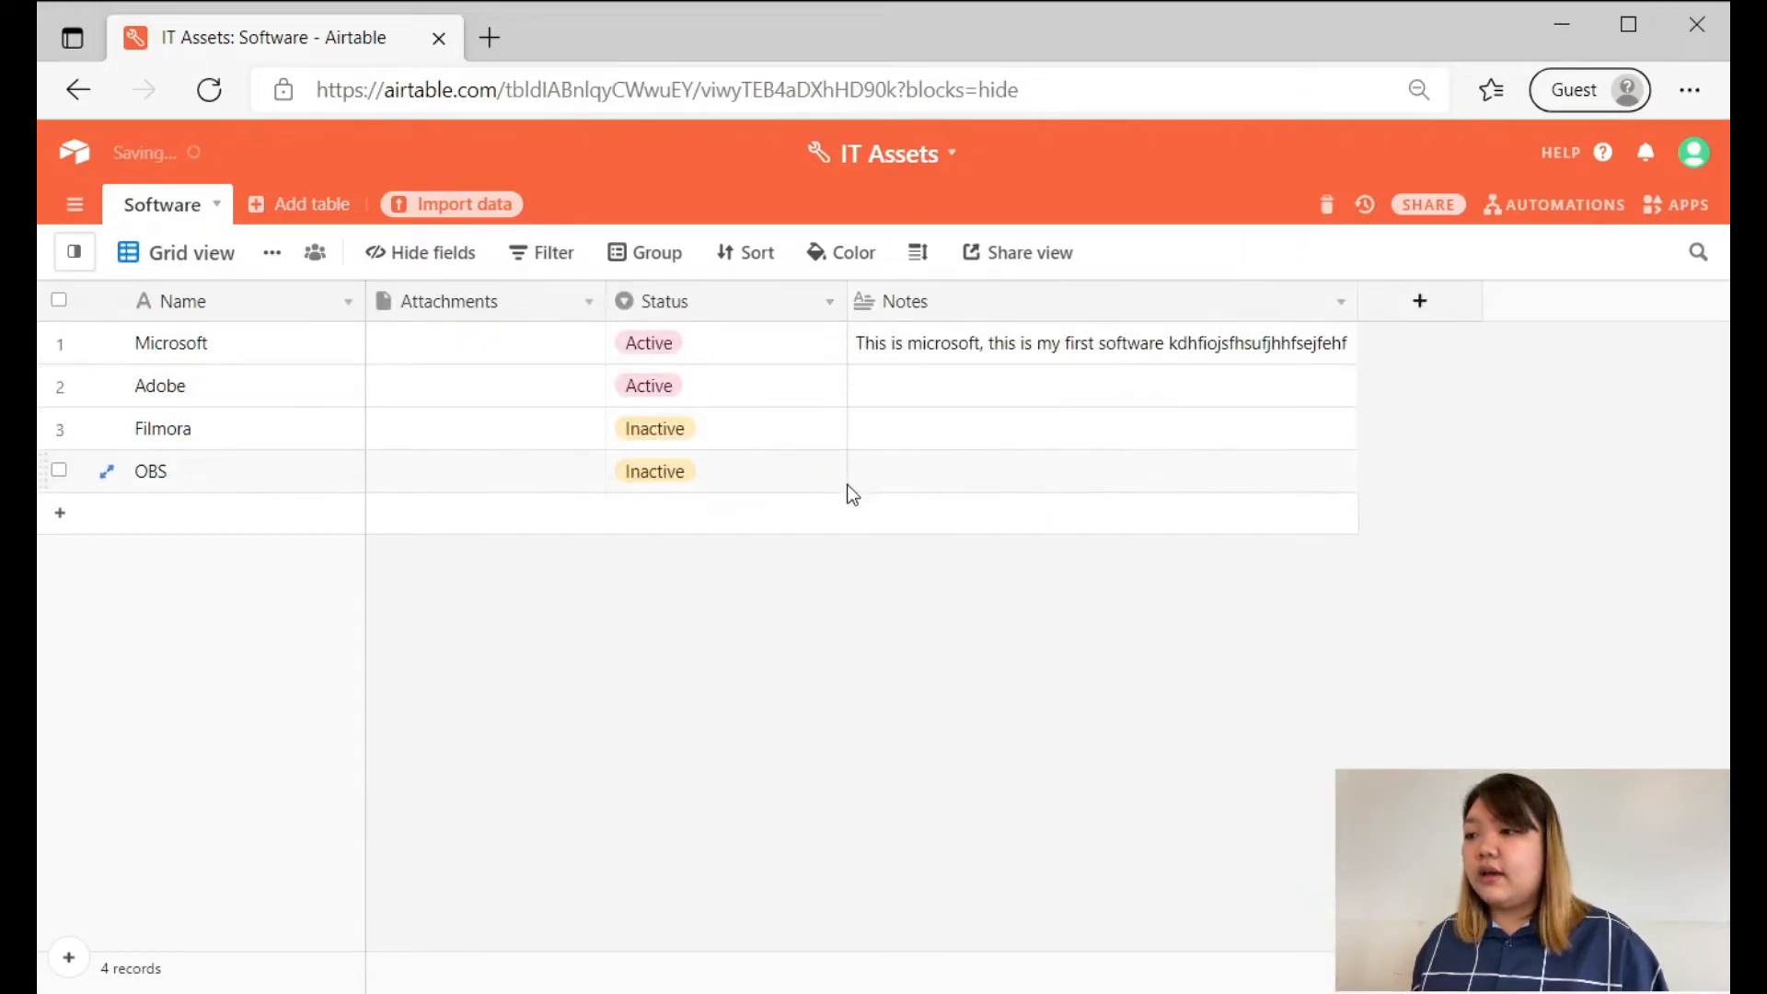
left_click_drag(721, 306, 389, 344)
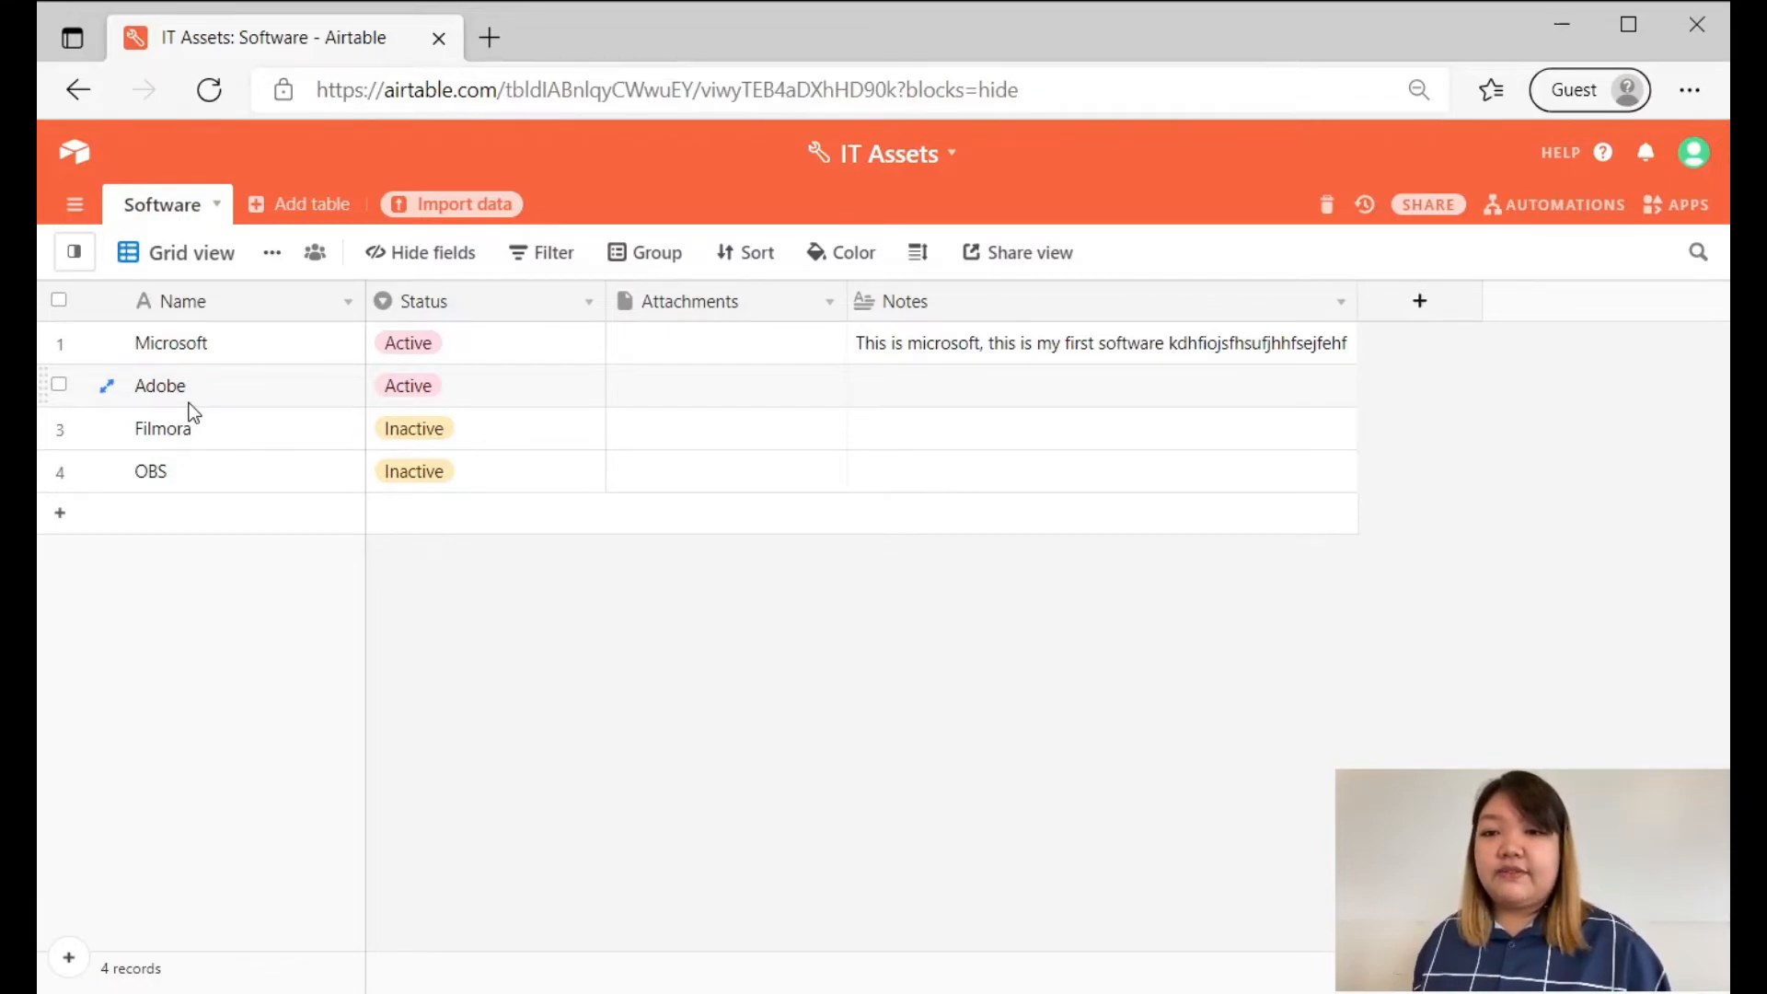
Examine the primary Name field's description and allowed field types, keeping it as Single line text.
double_click(245, 301)
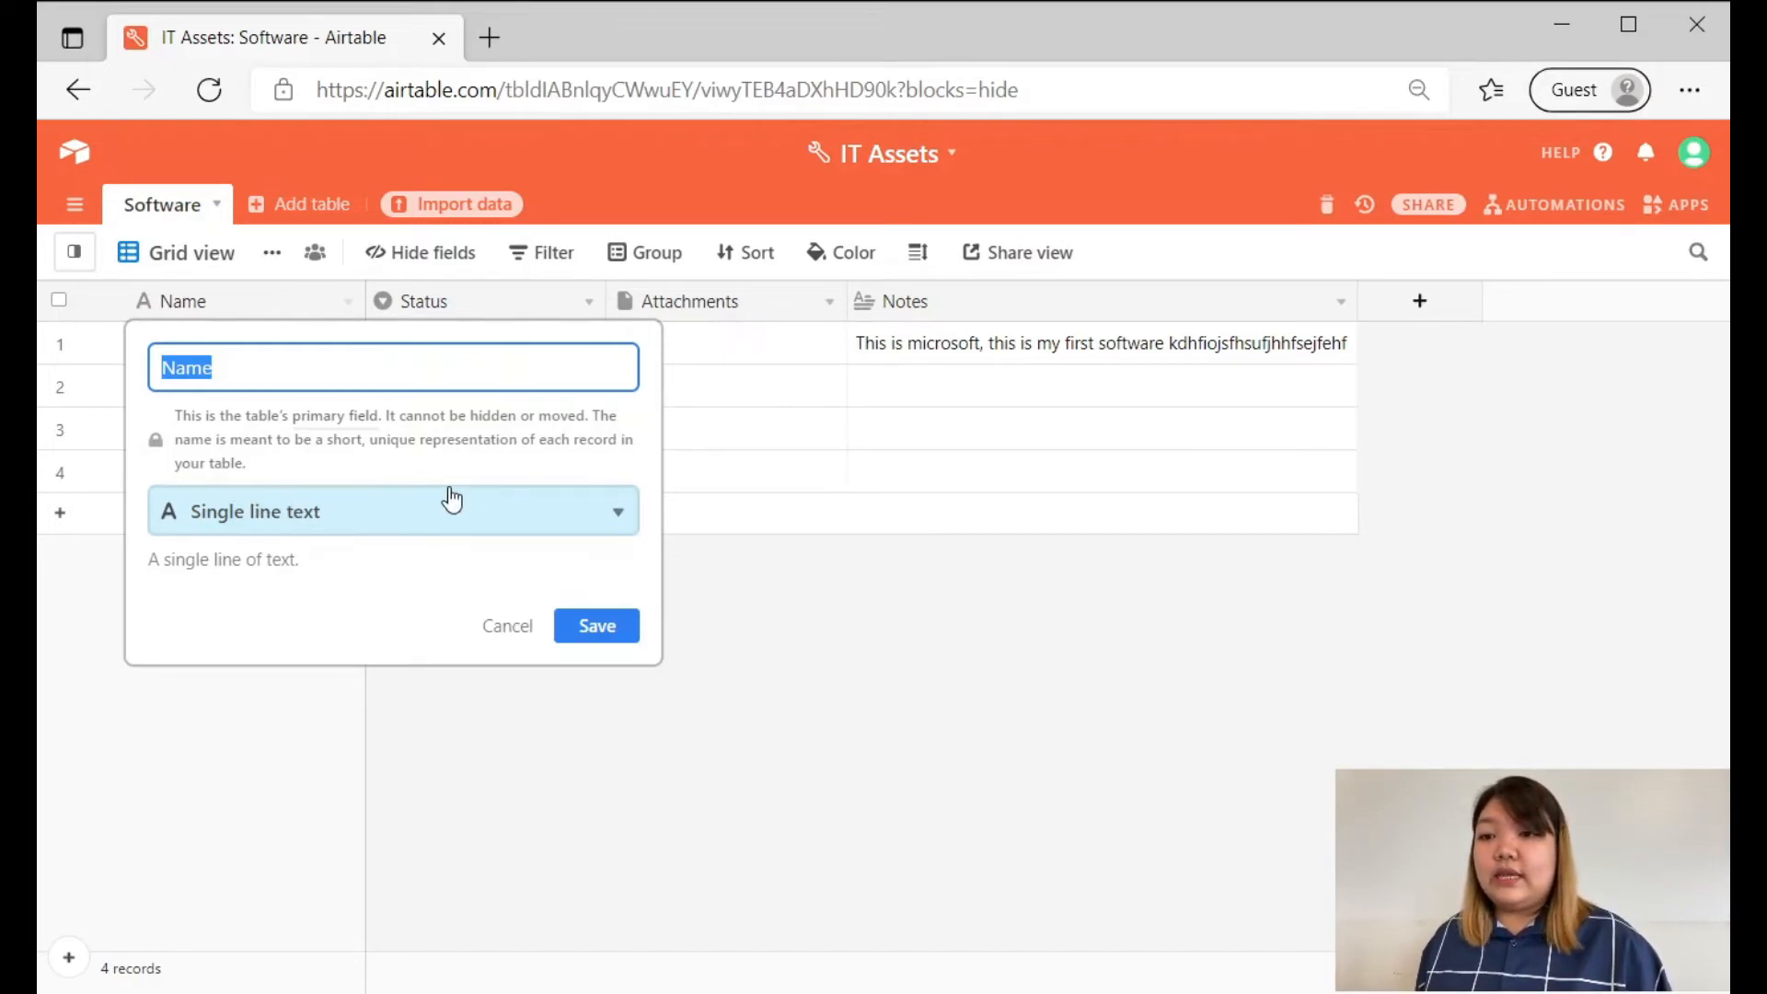
left_click(488, 509)
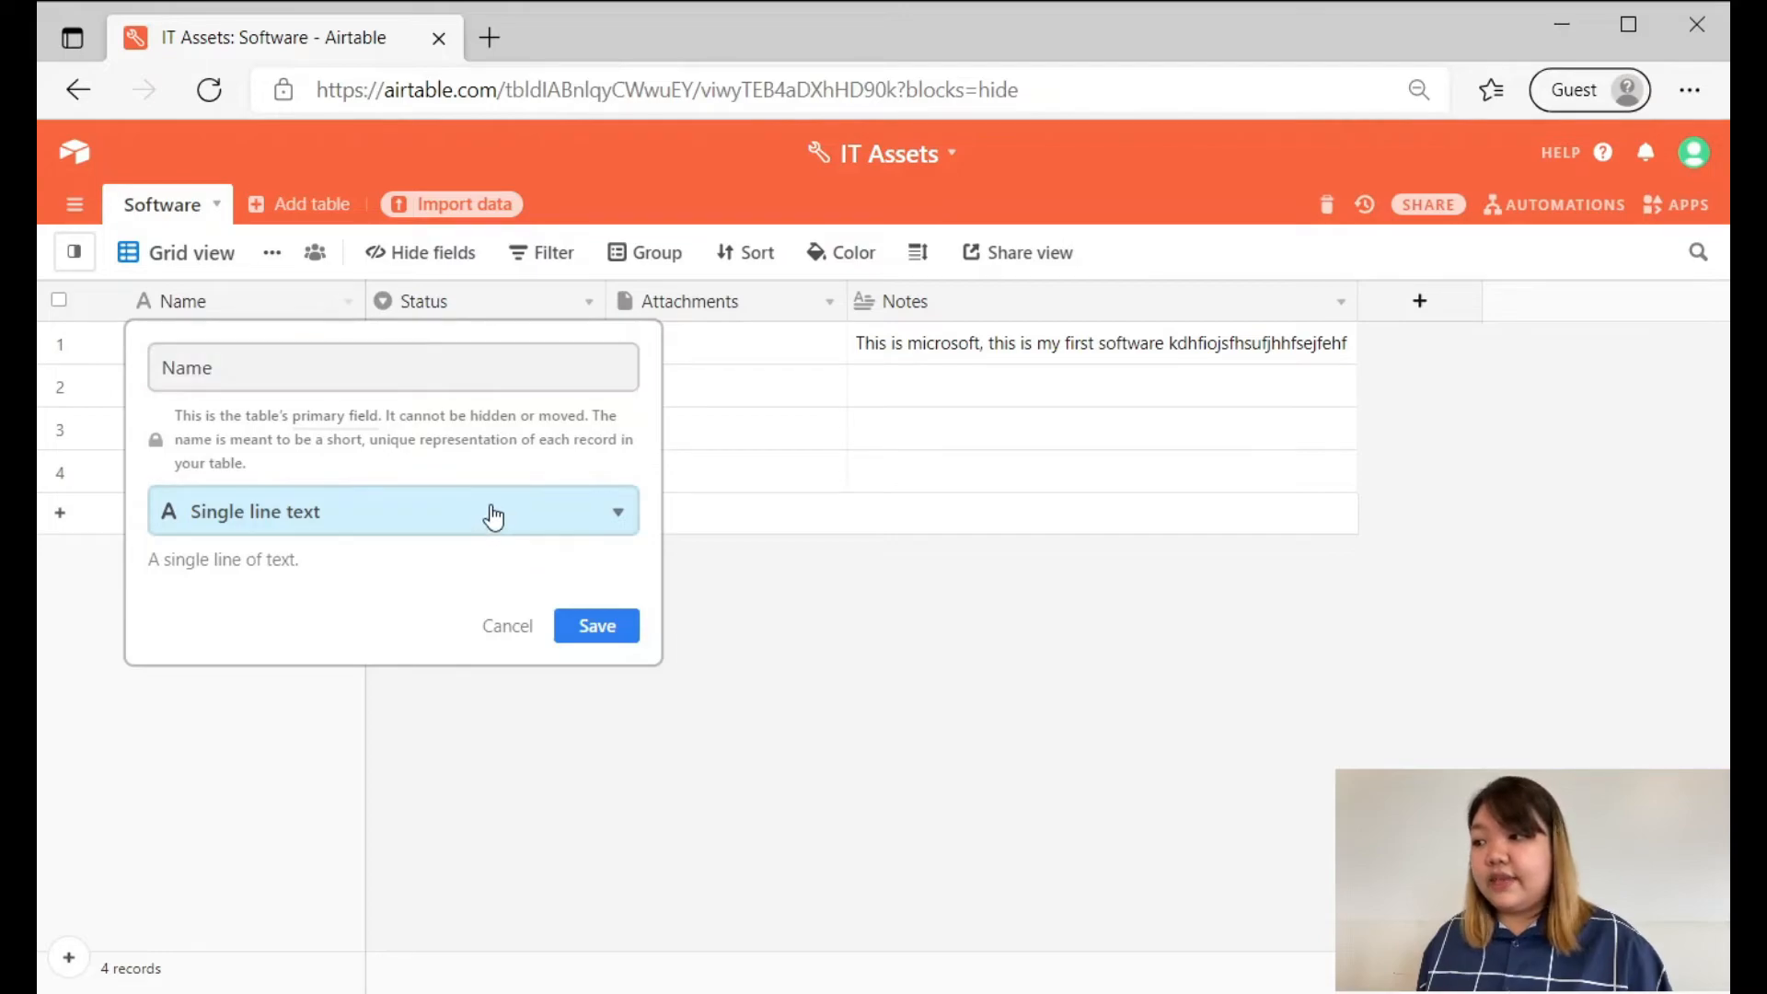
scroll(271, 654, "down", 1)
scroll(266, 647, "down", 3)
scroll(335, 733, "up", 5)
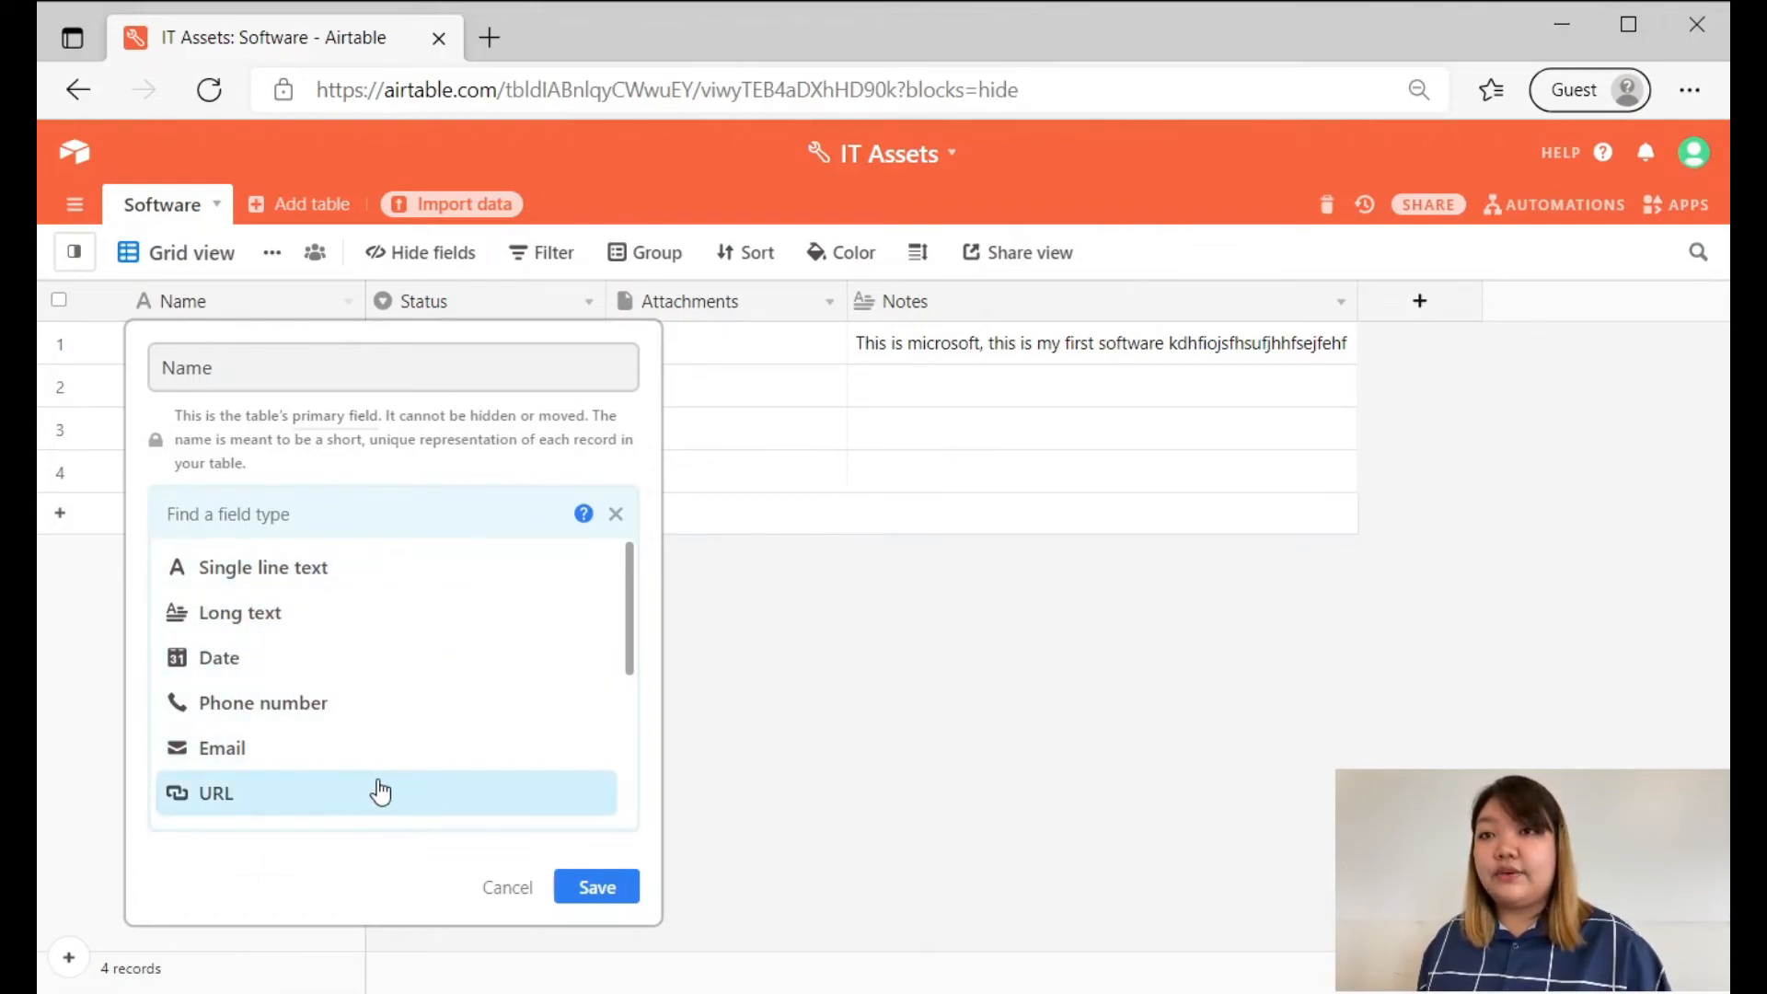
left_click(617, 513)
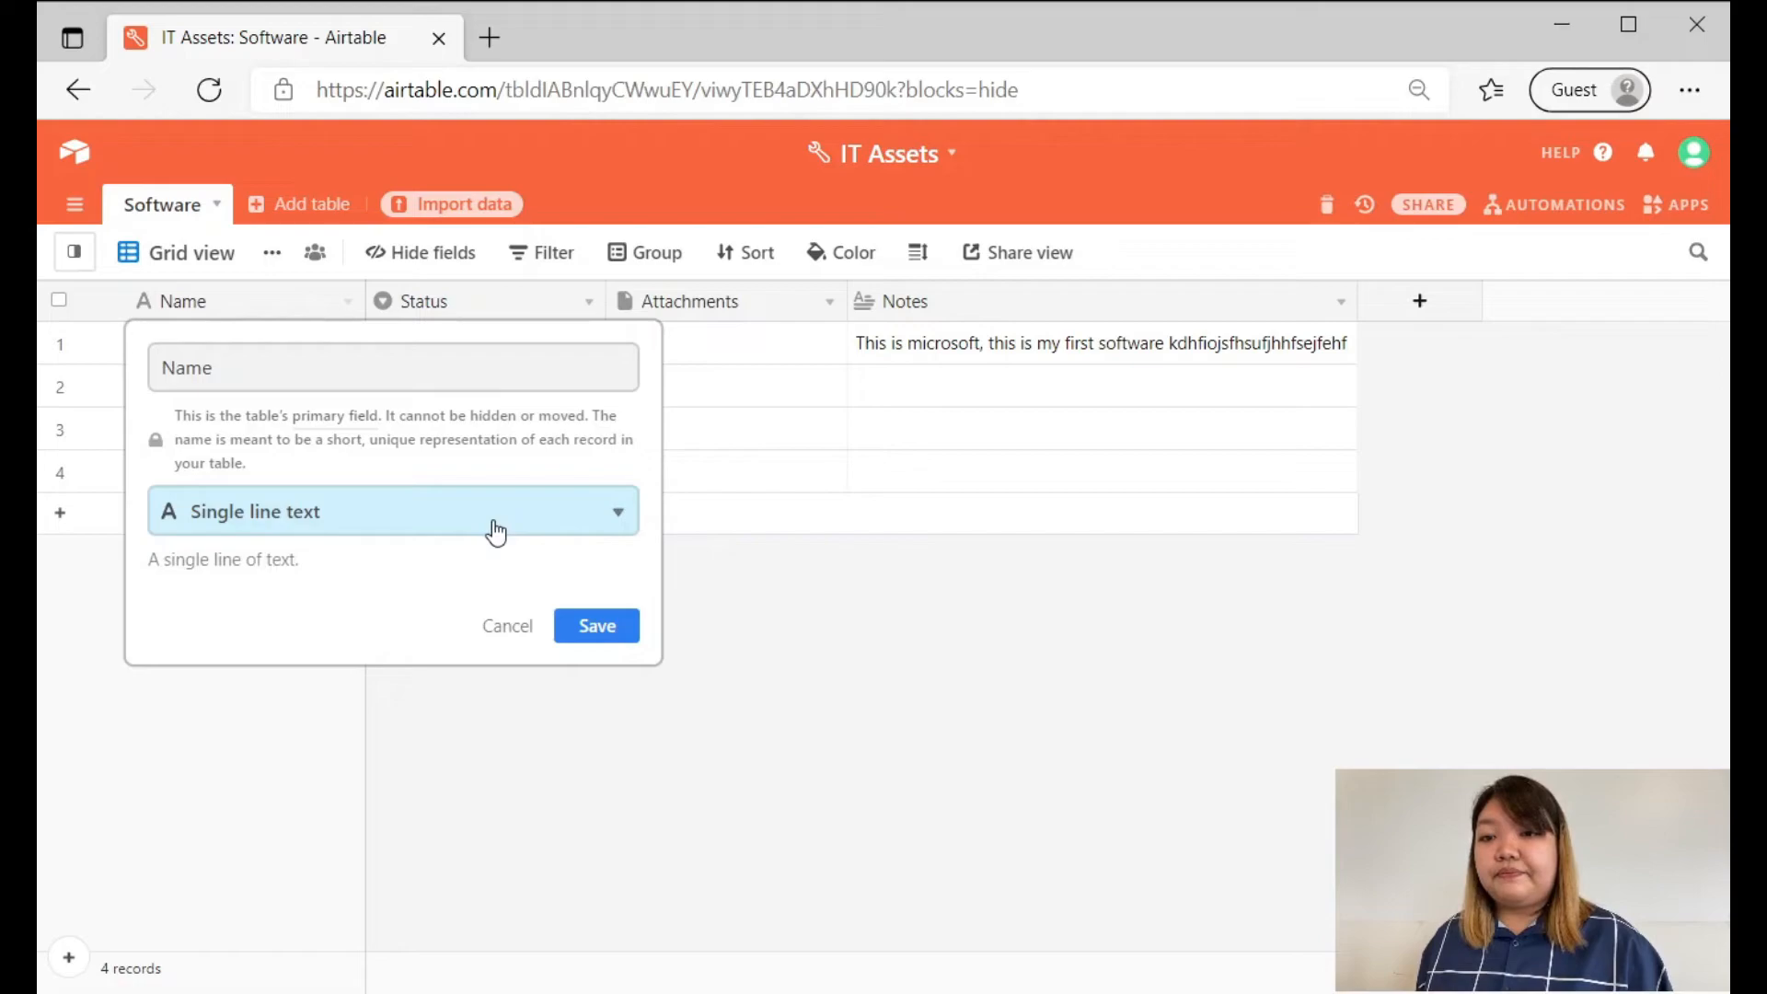
left_click(409, 521)
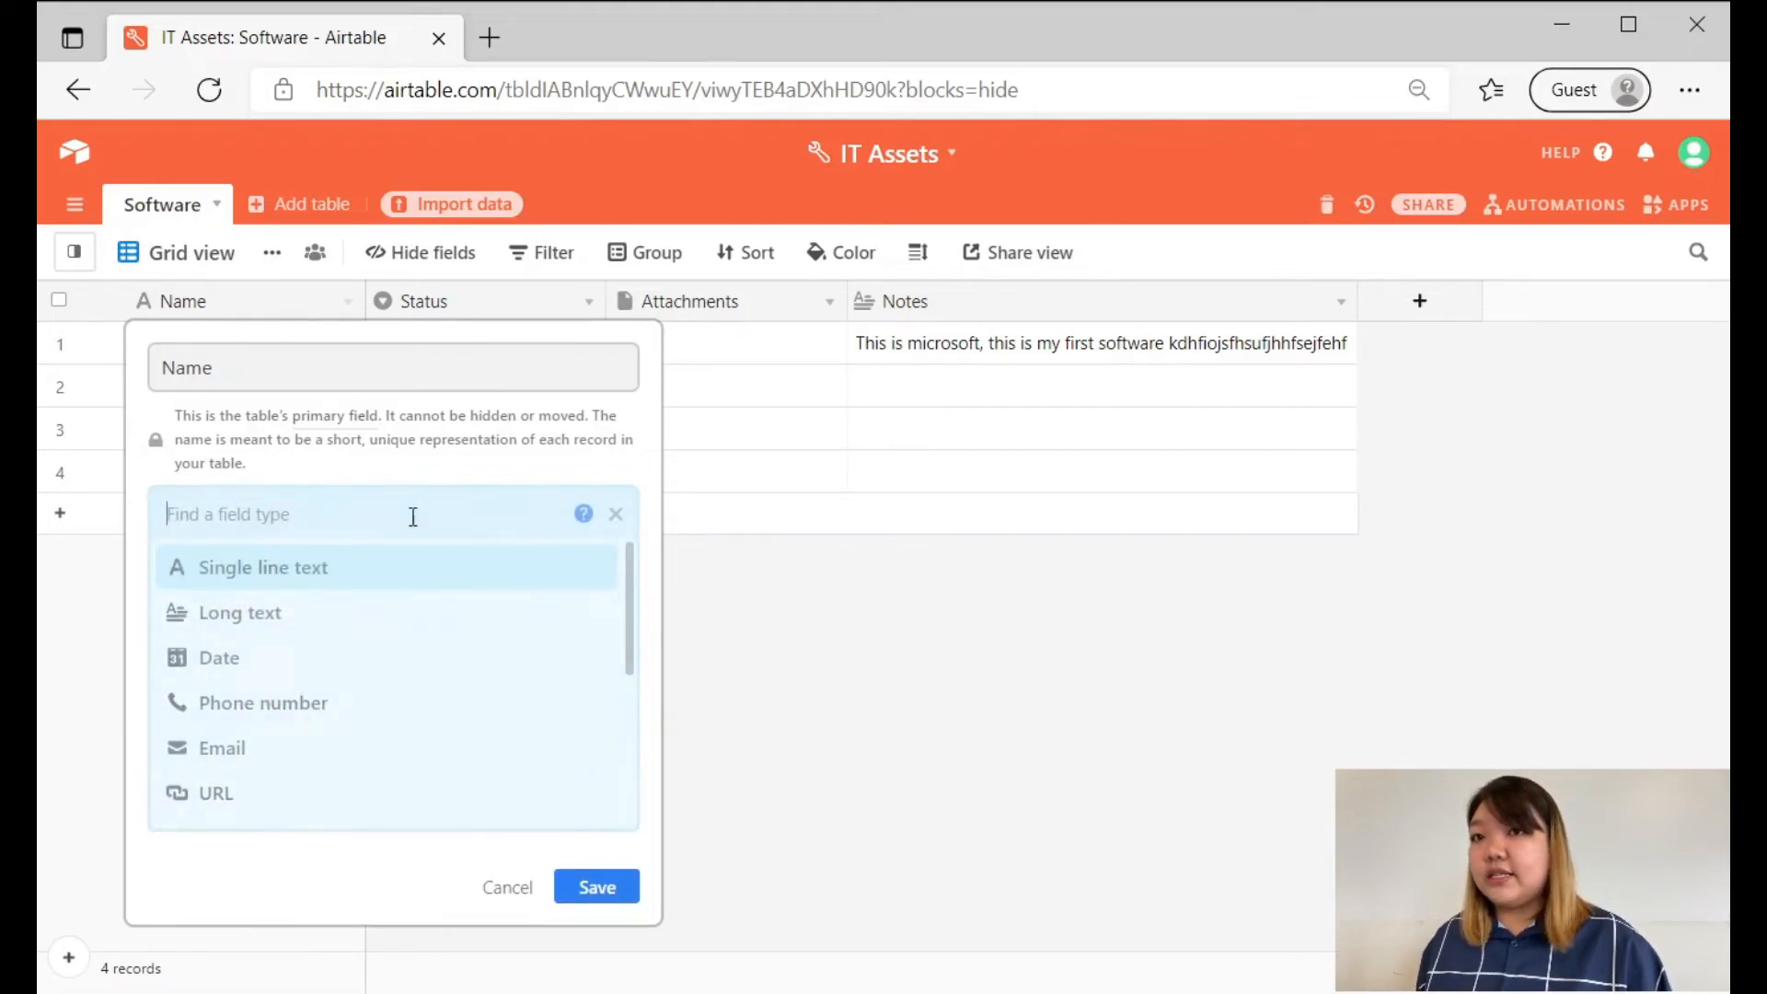
scroll(417, 638, "down", 4)
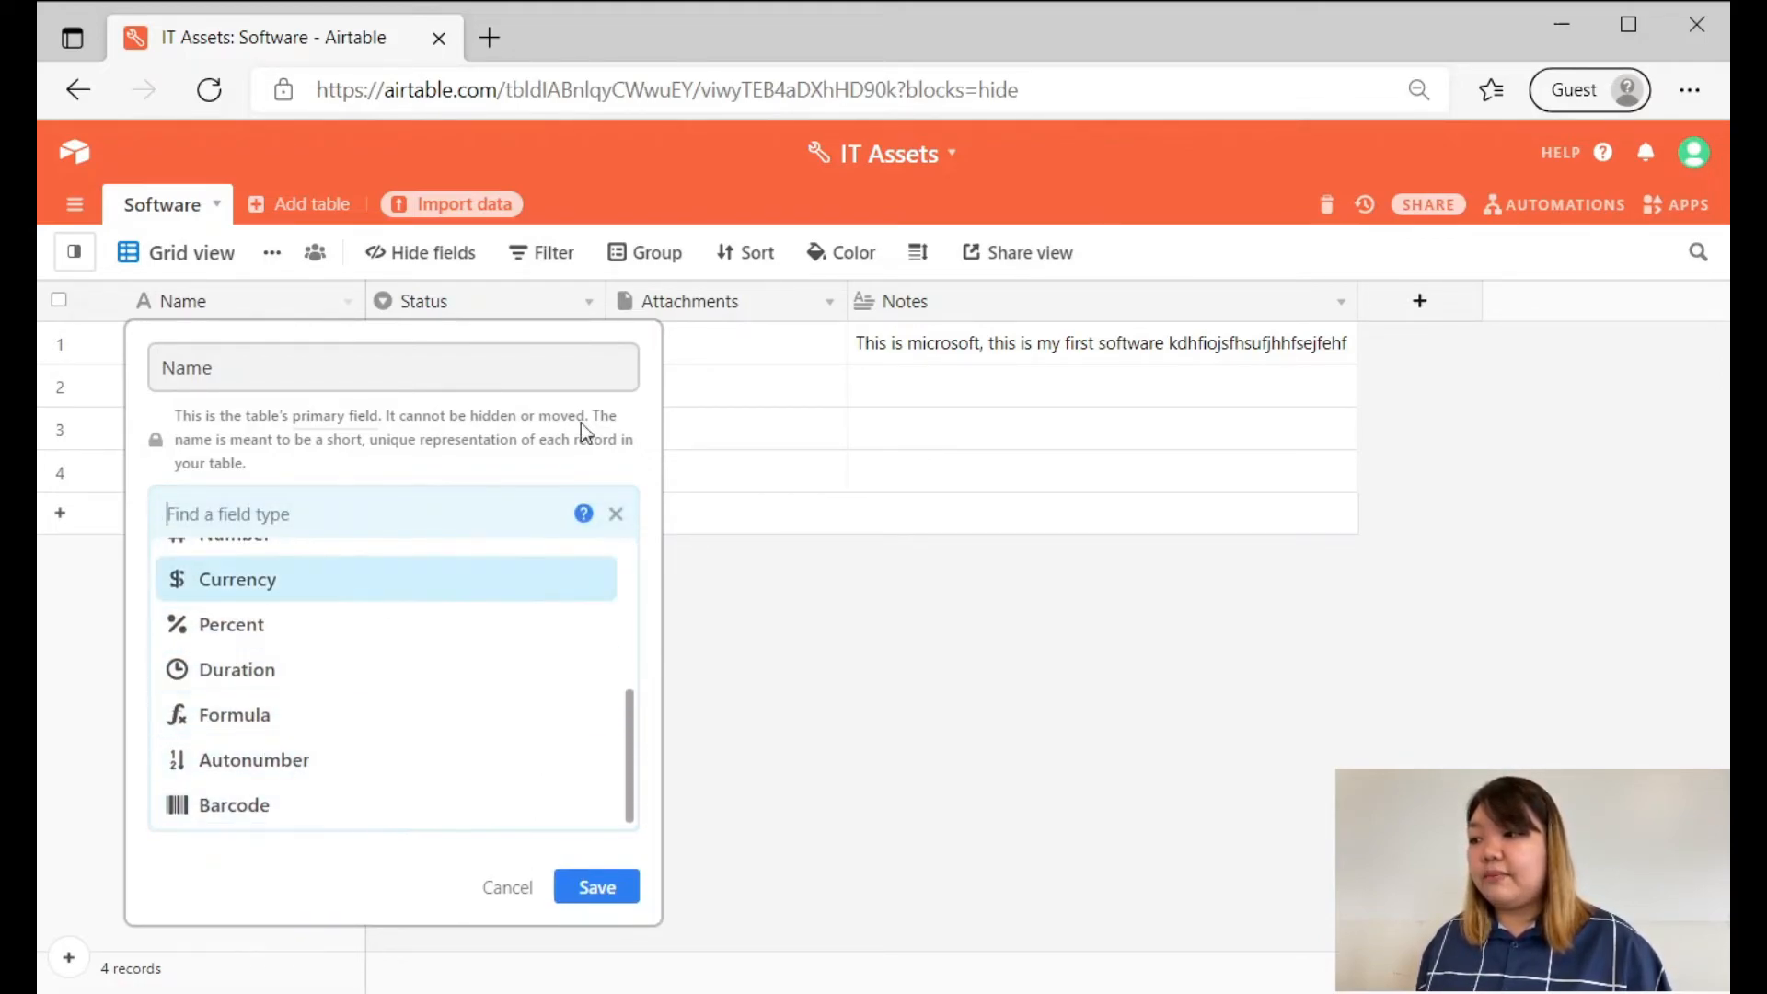
scroll(553, 663, "up", 3)
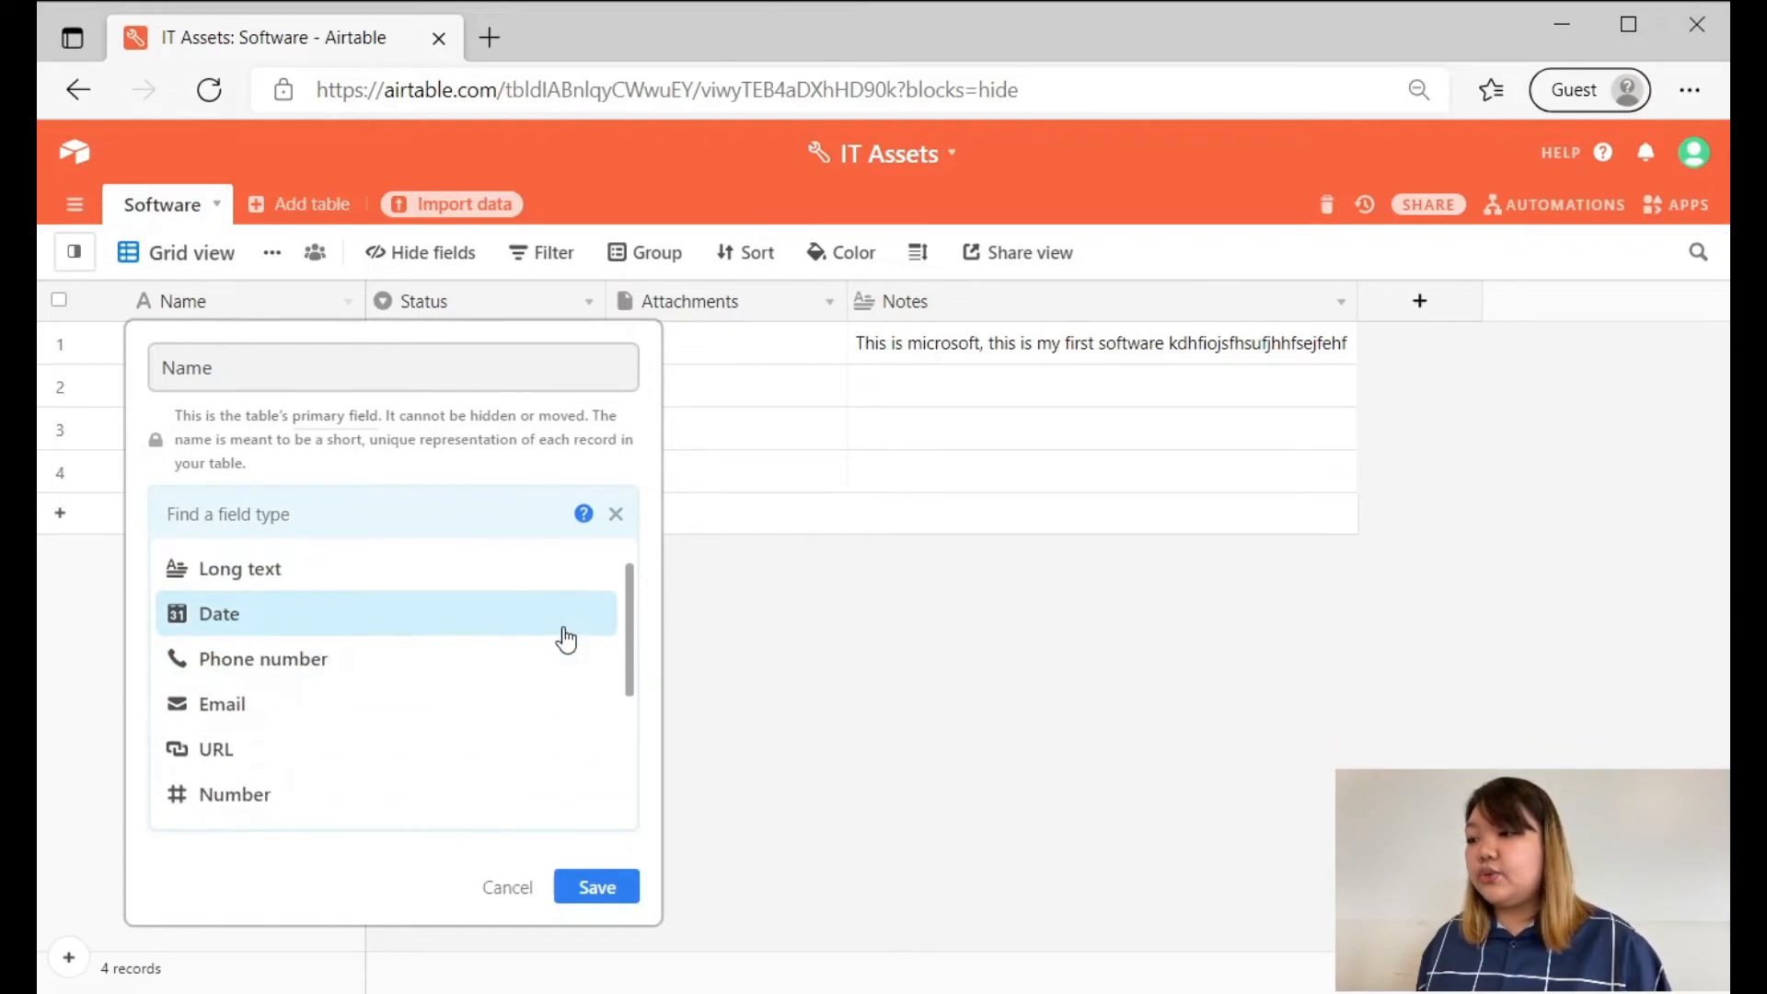
left_click(550, 460)
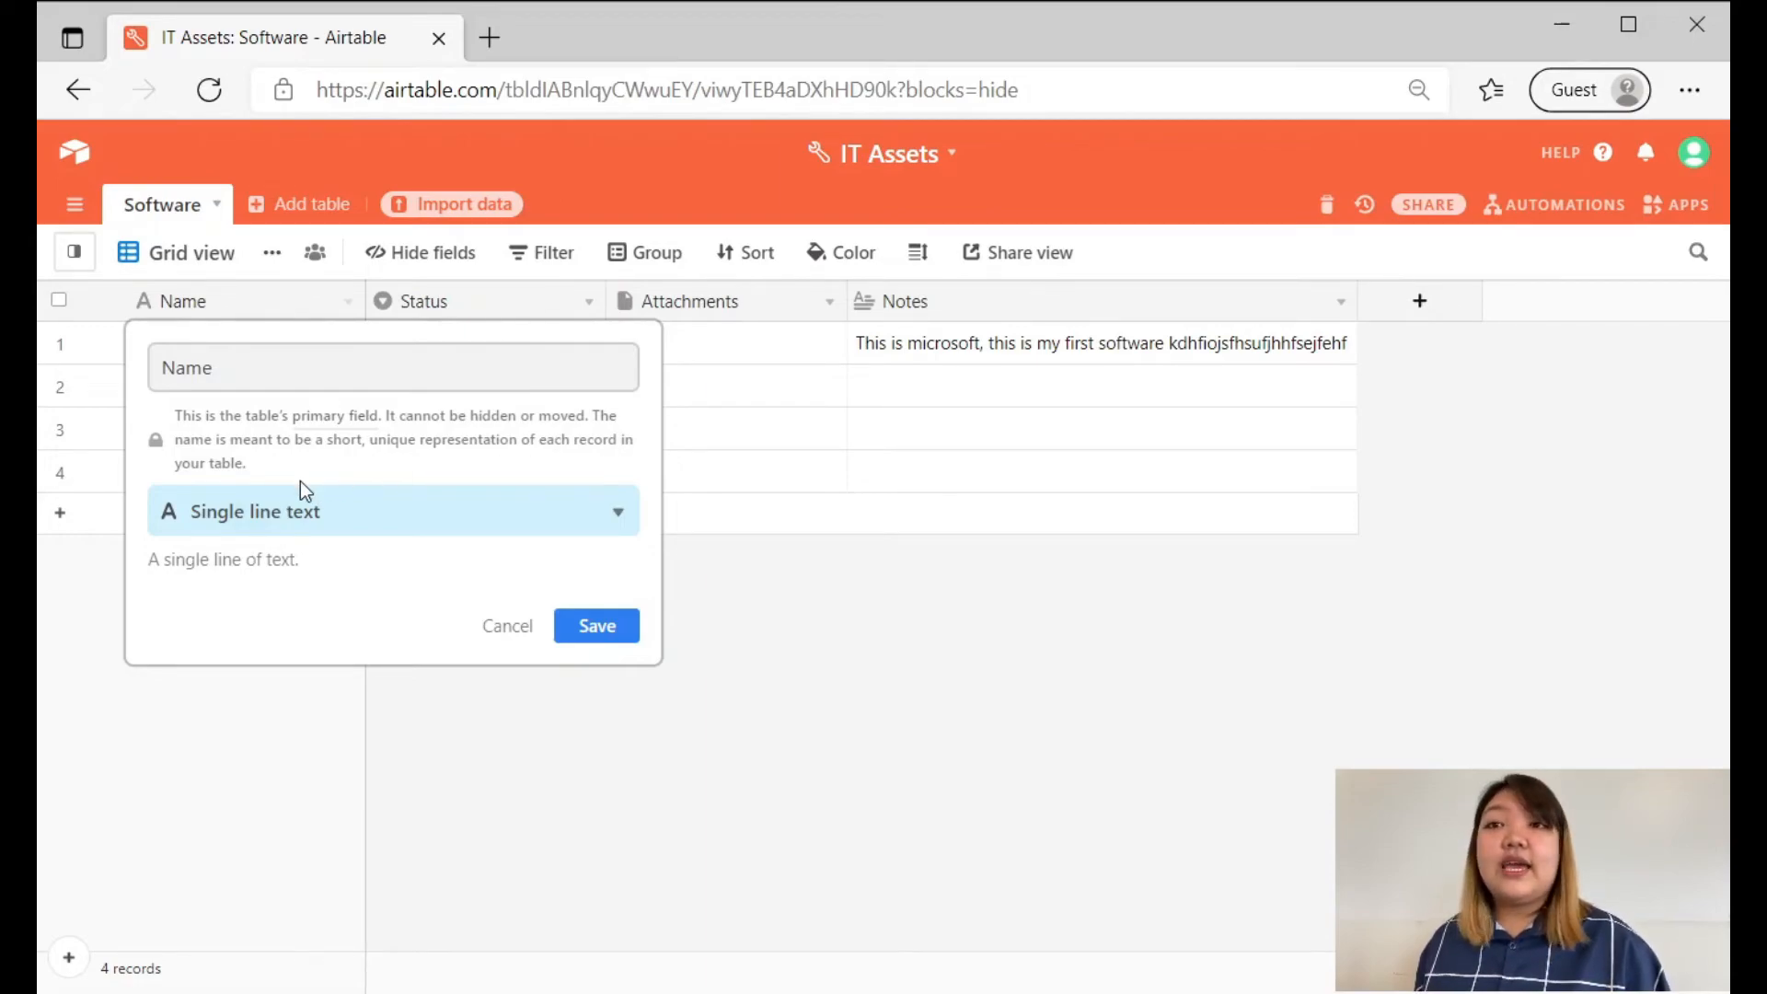
left_click(592, 635)
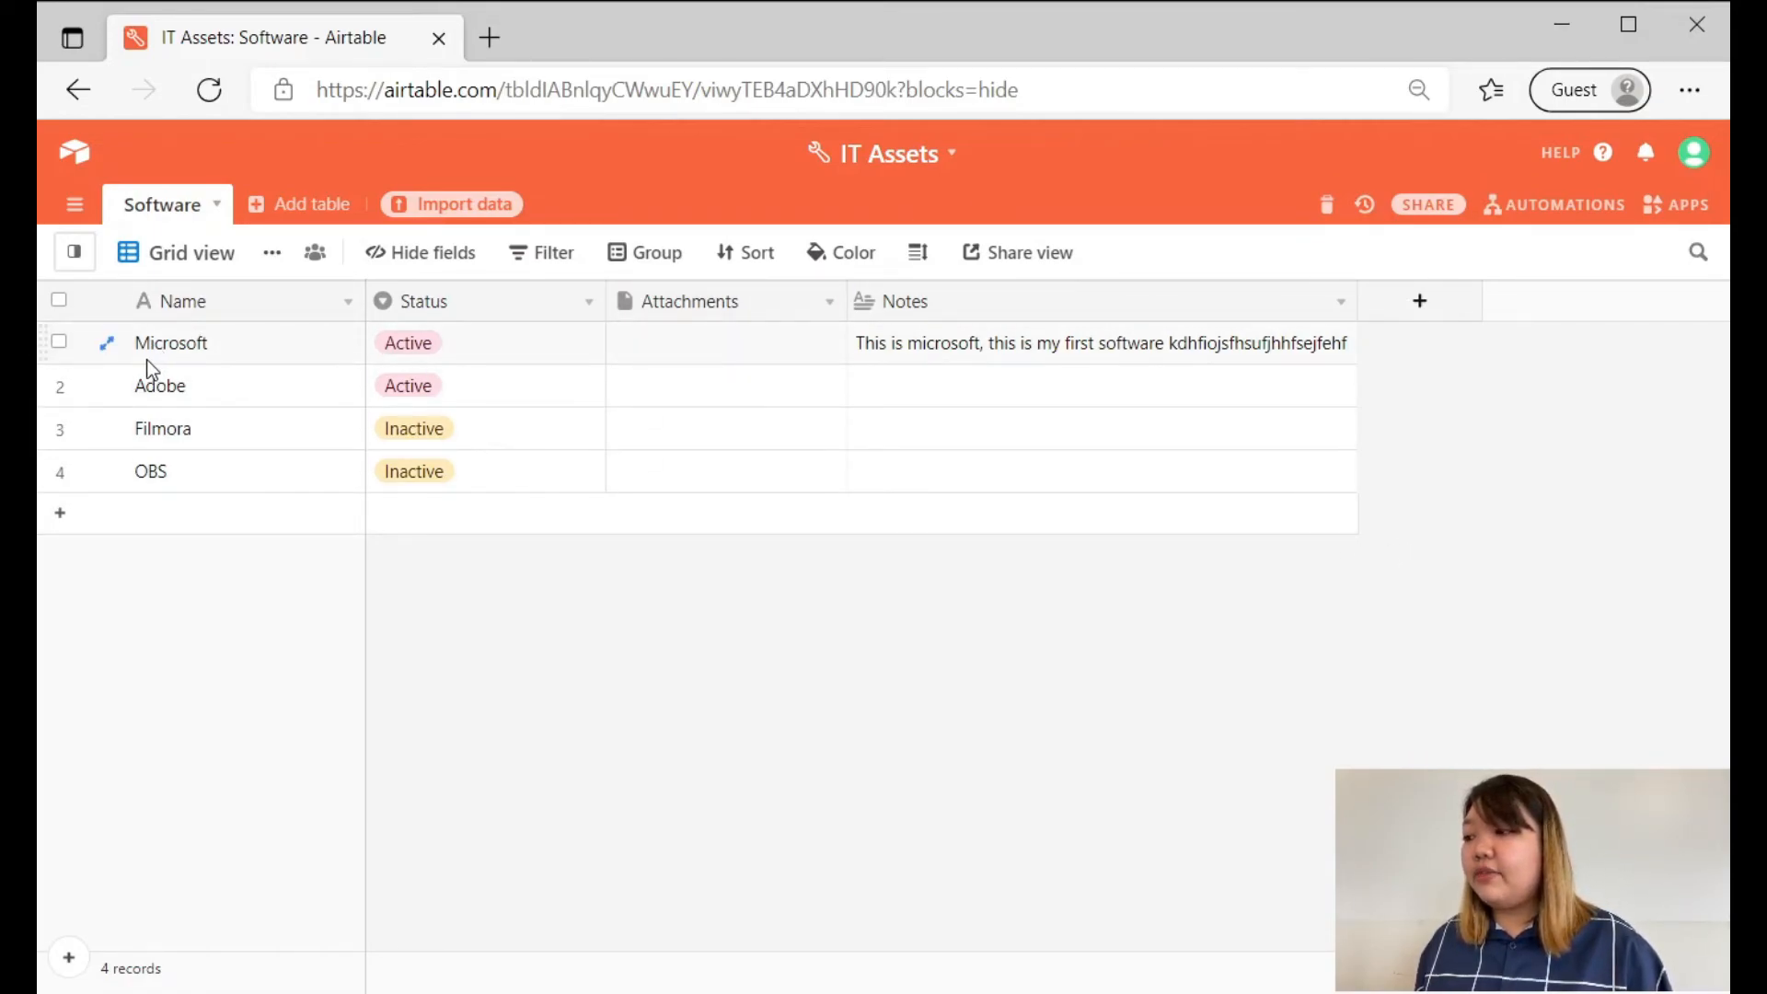
Expand the Microsoft record, post the comment "I am putting this comment for whatever reason." and close the record.
left_click(106, 344)
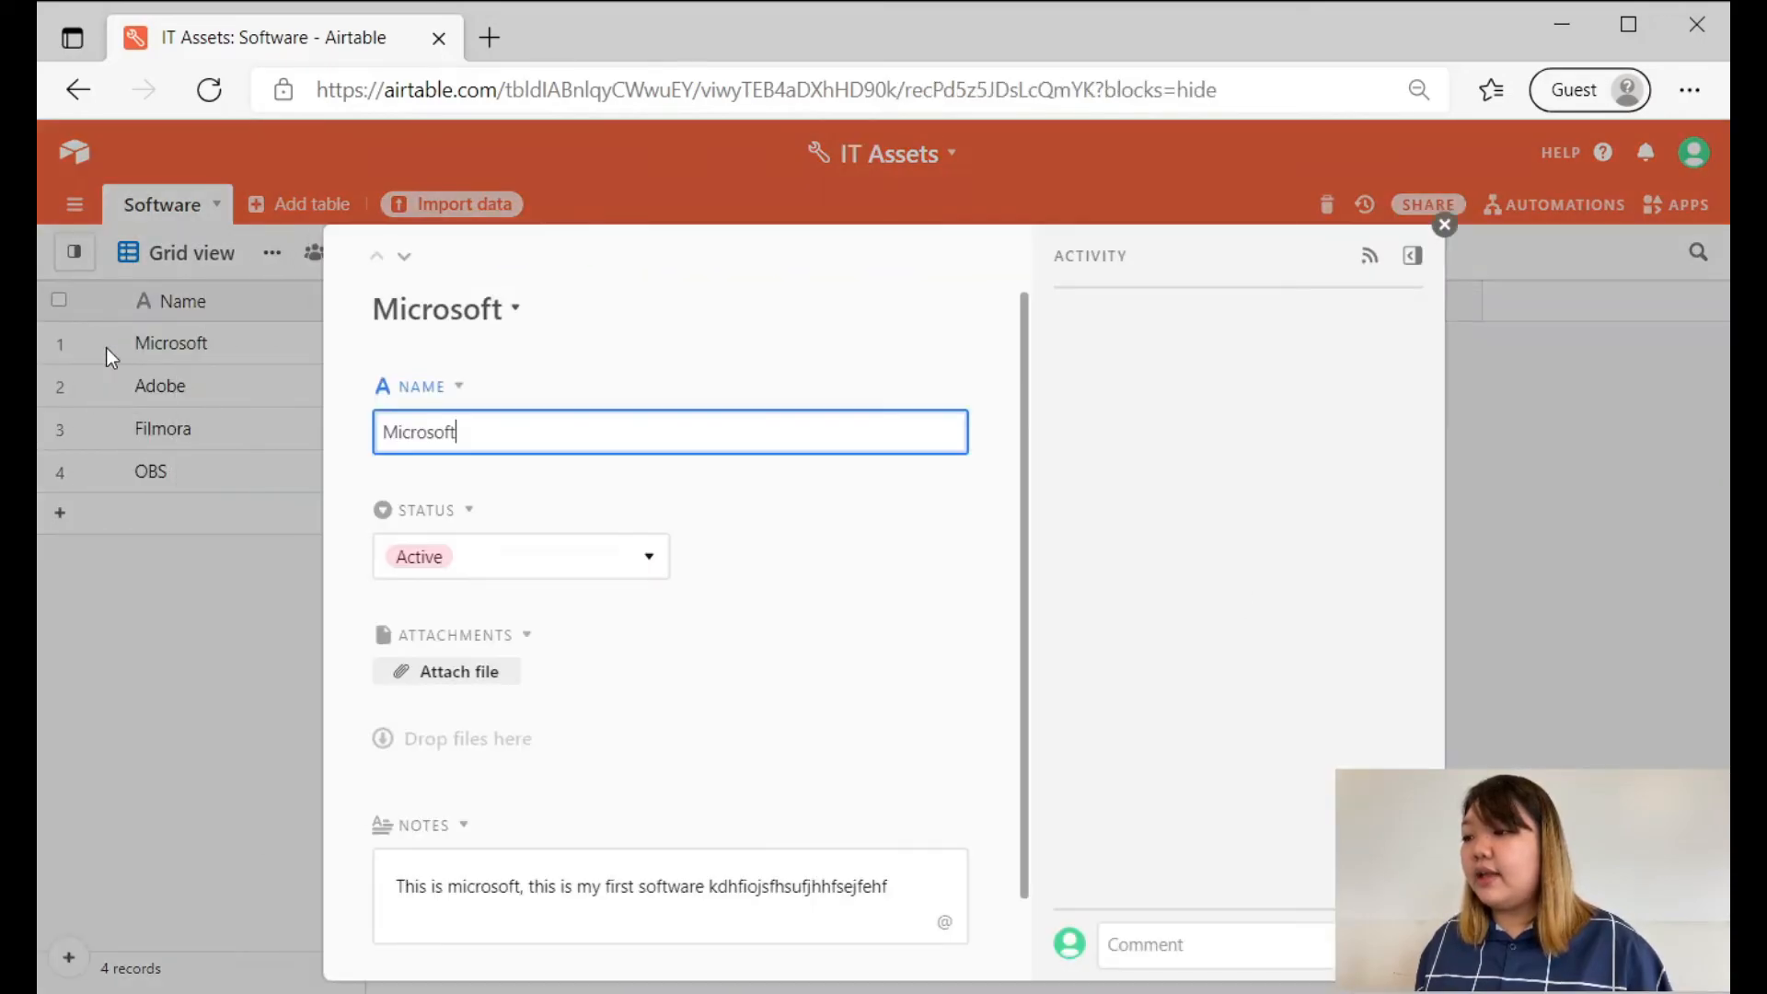
scroll(769, 564, "down", 1)
left_click(801, 657)
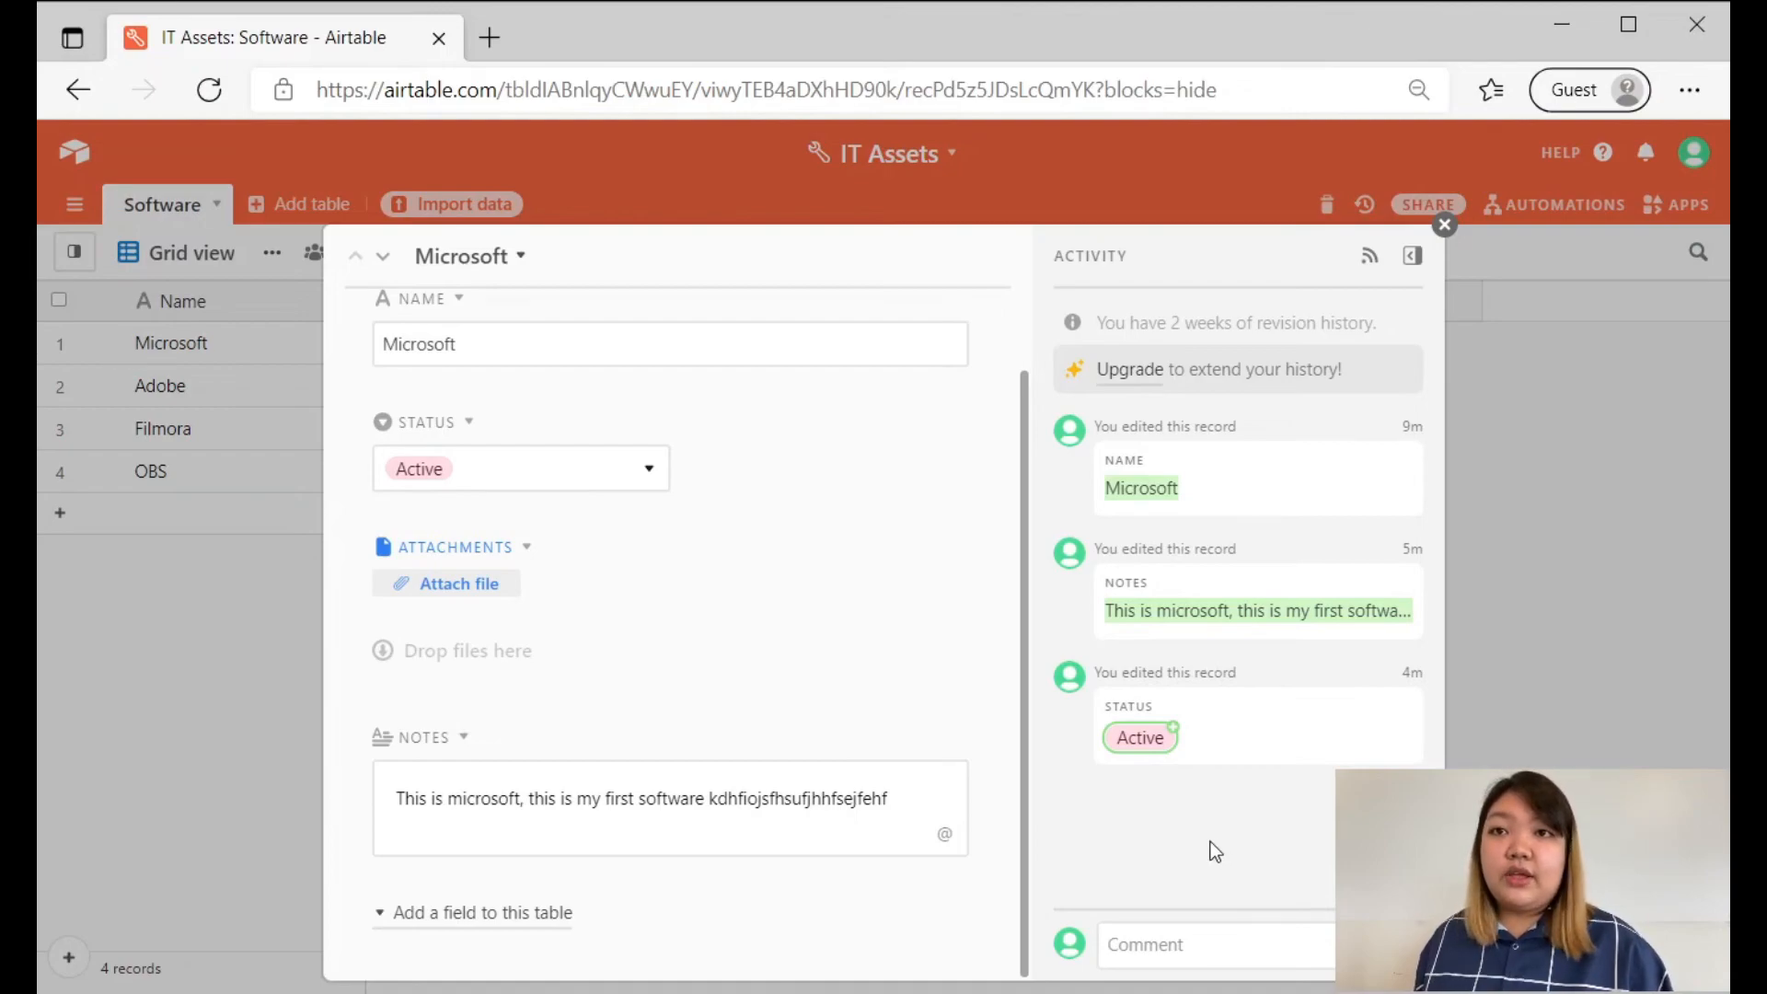
left_click(1196, 939)
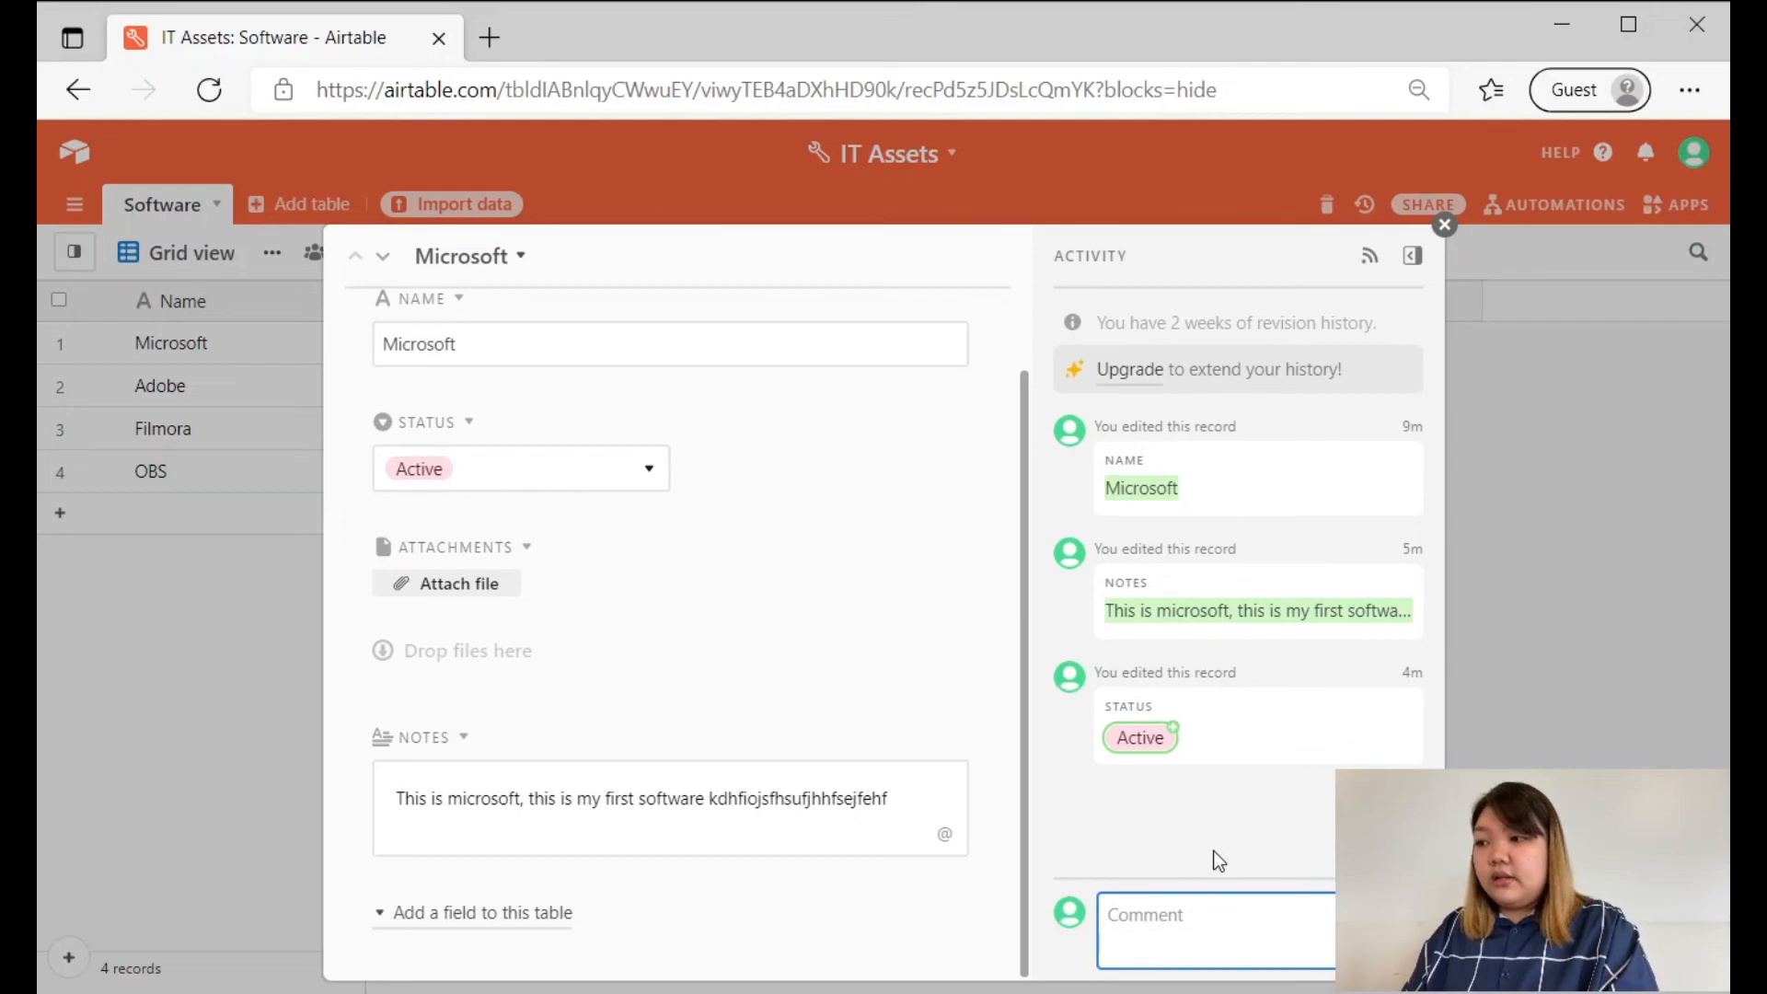
type("I am putting this comment for")
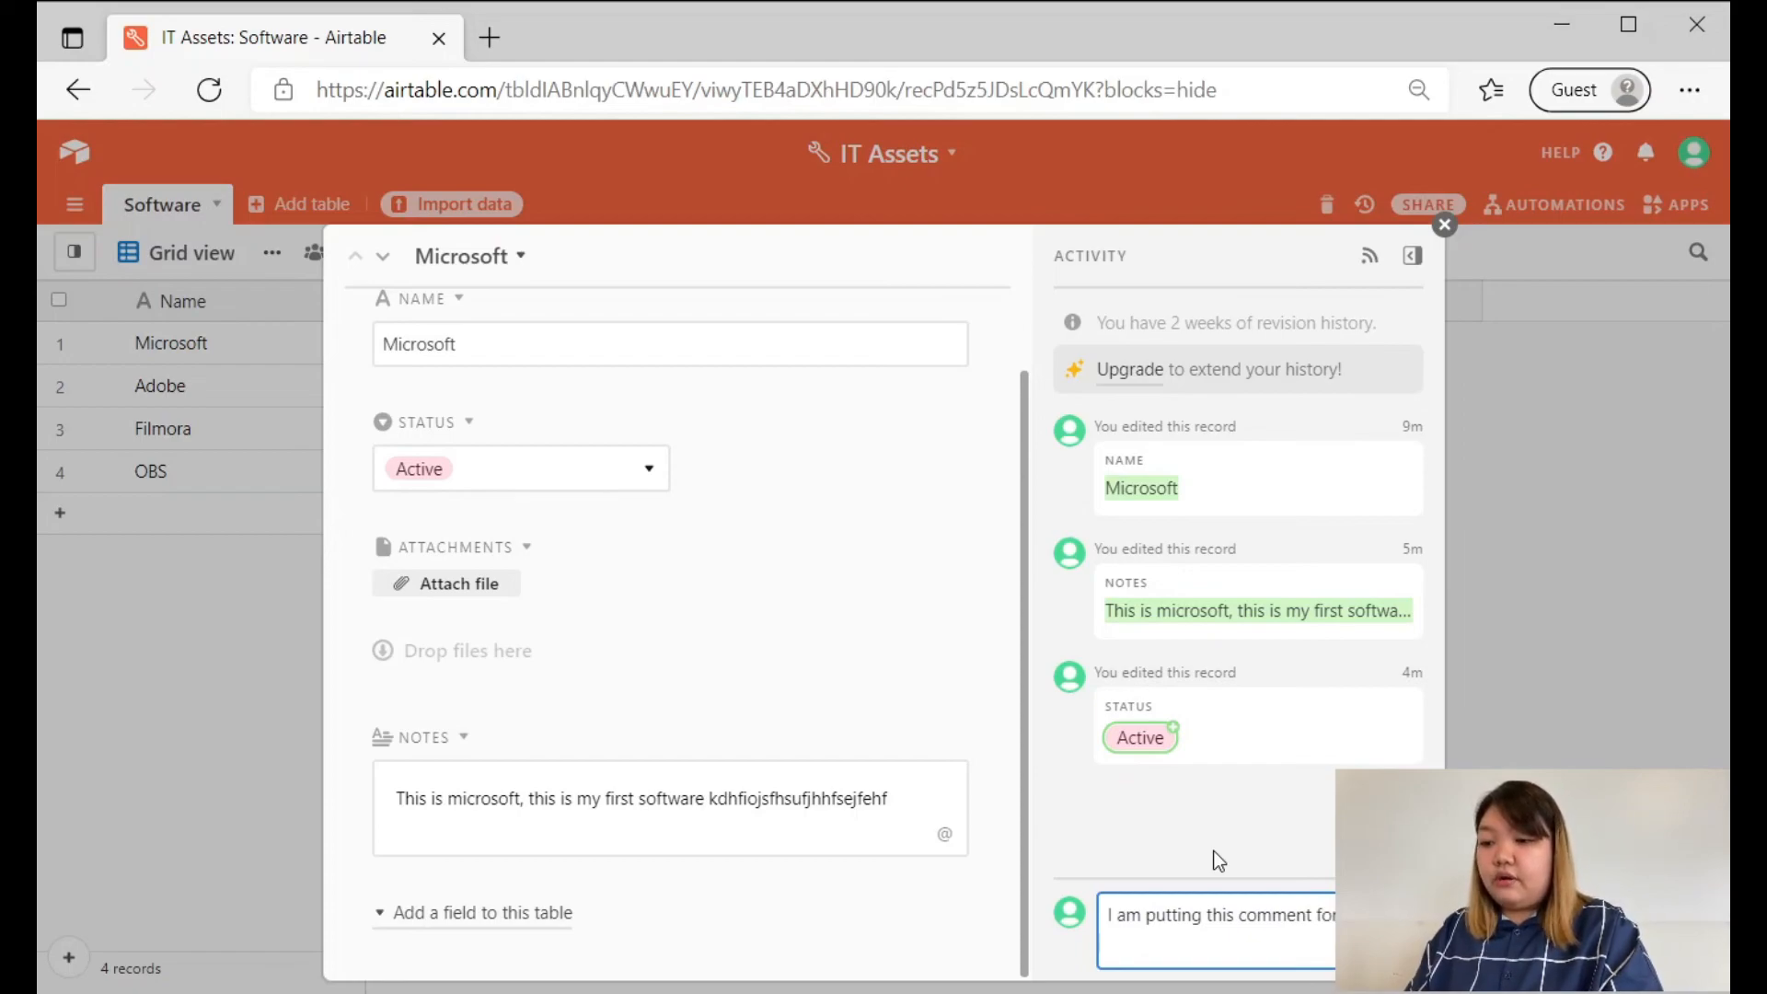
type(" whatever tea")
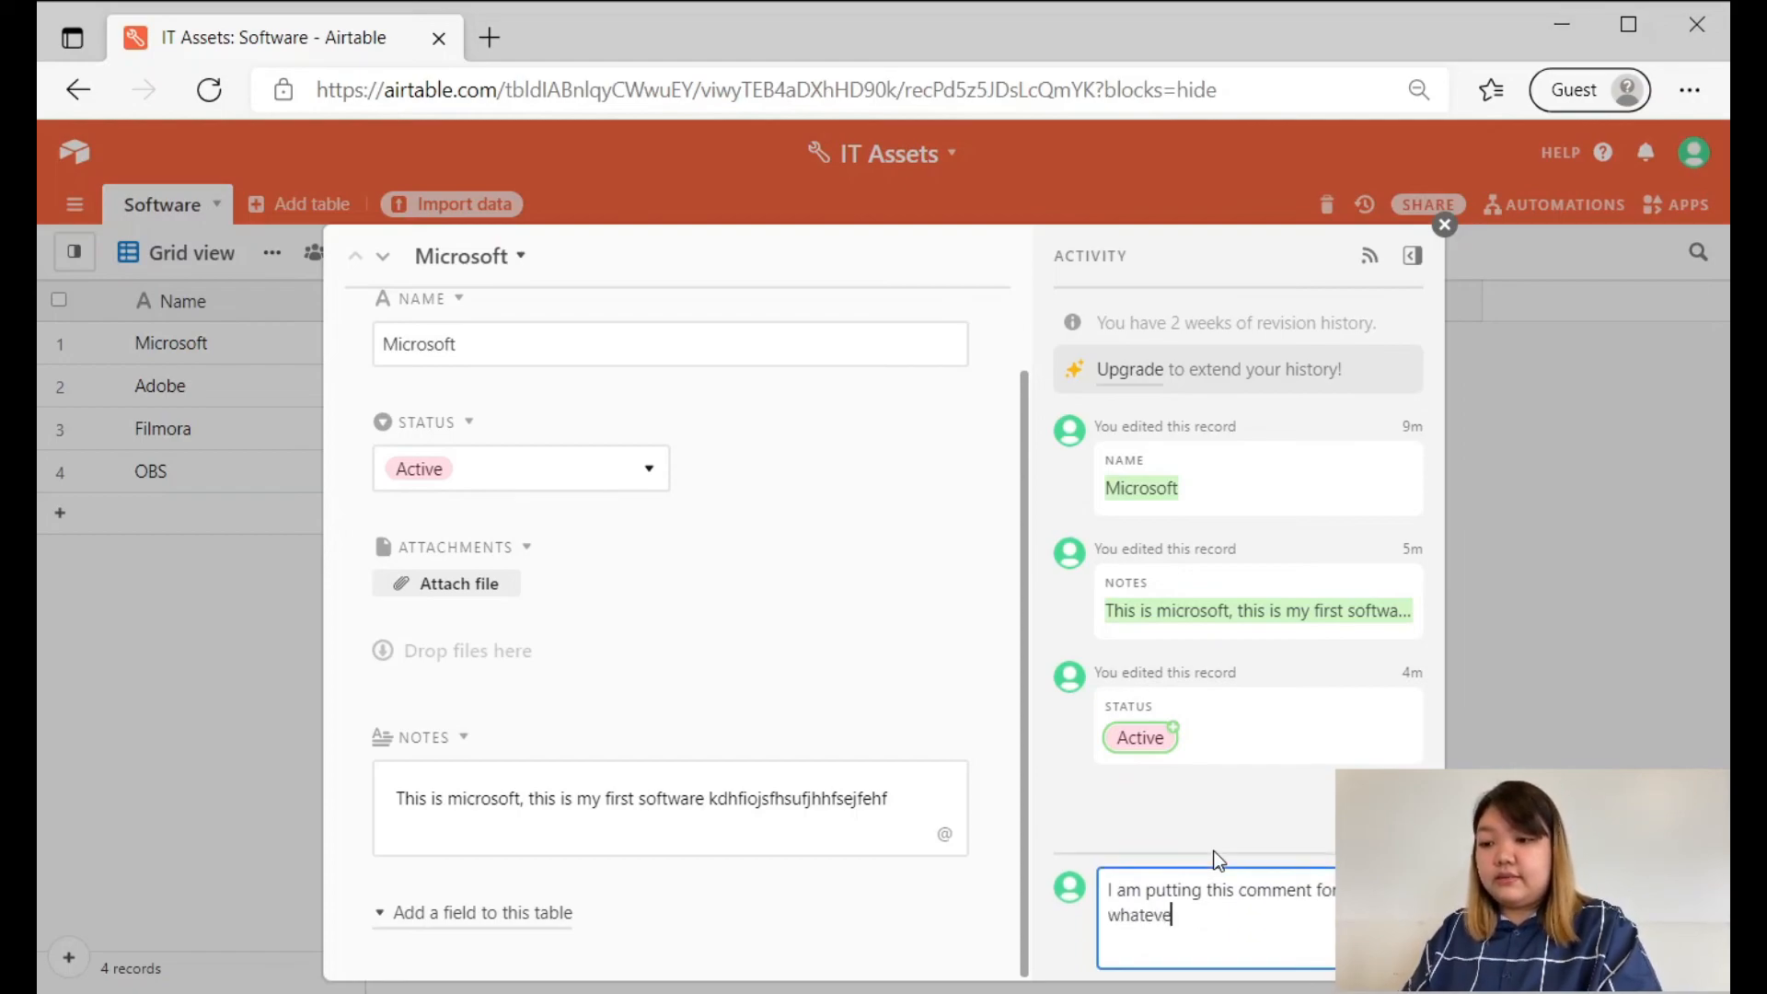
key("BackSpace")
key("BackSpace")
key("BackSpace")
type("reason")
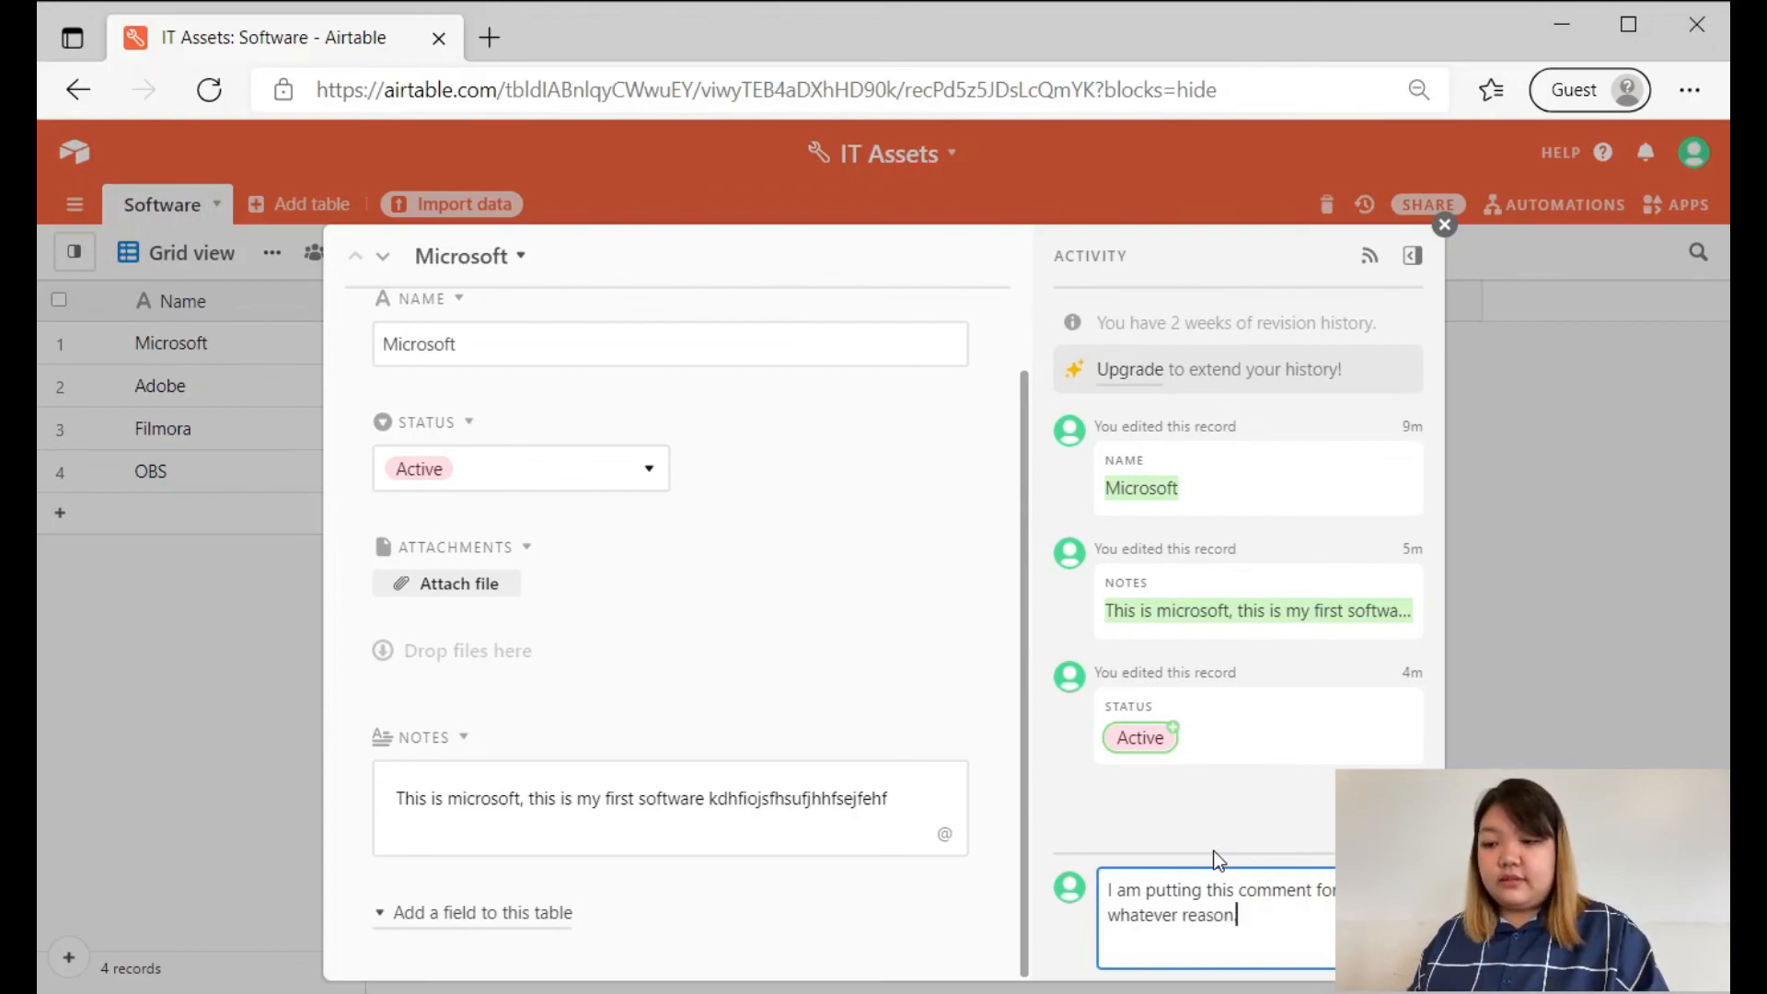
type(".")
key("Return")
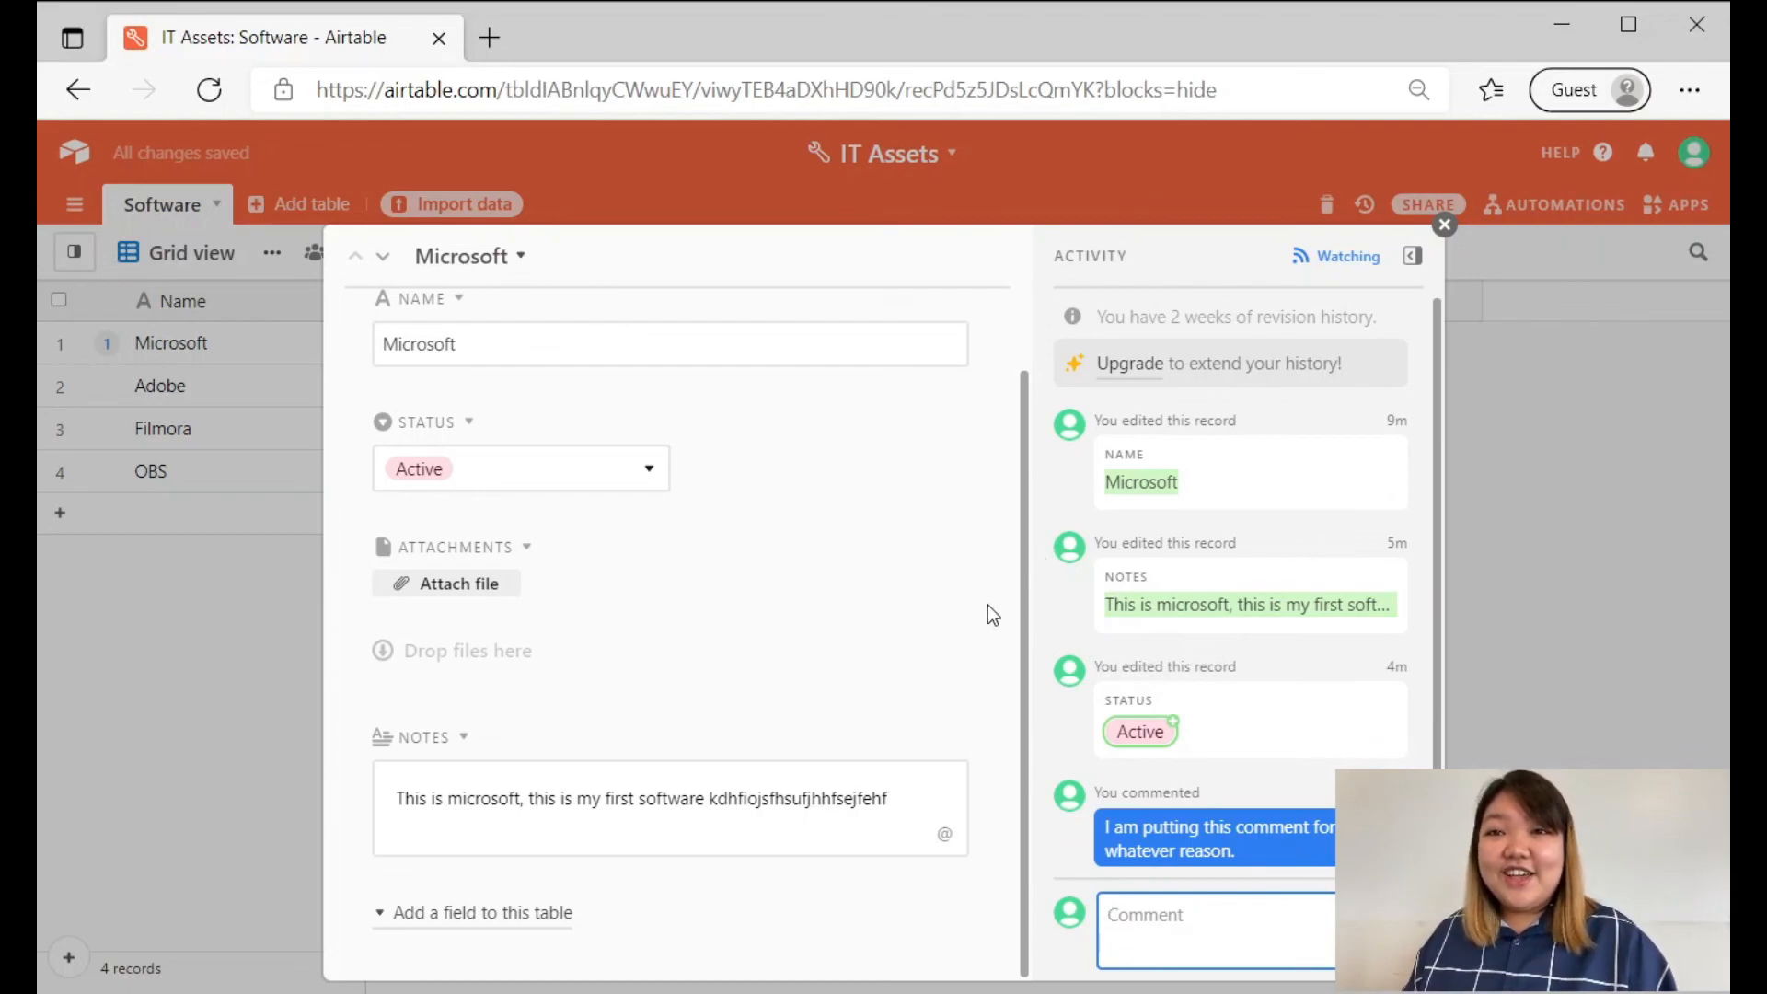
left_click(795, 598)
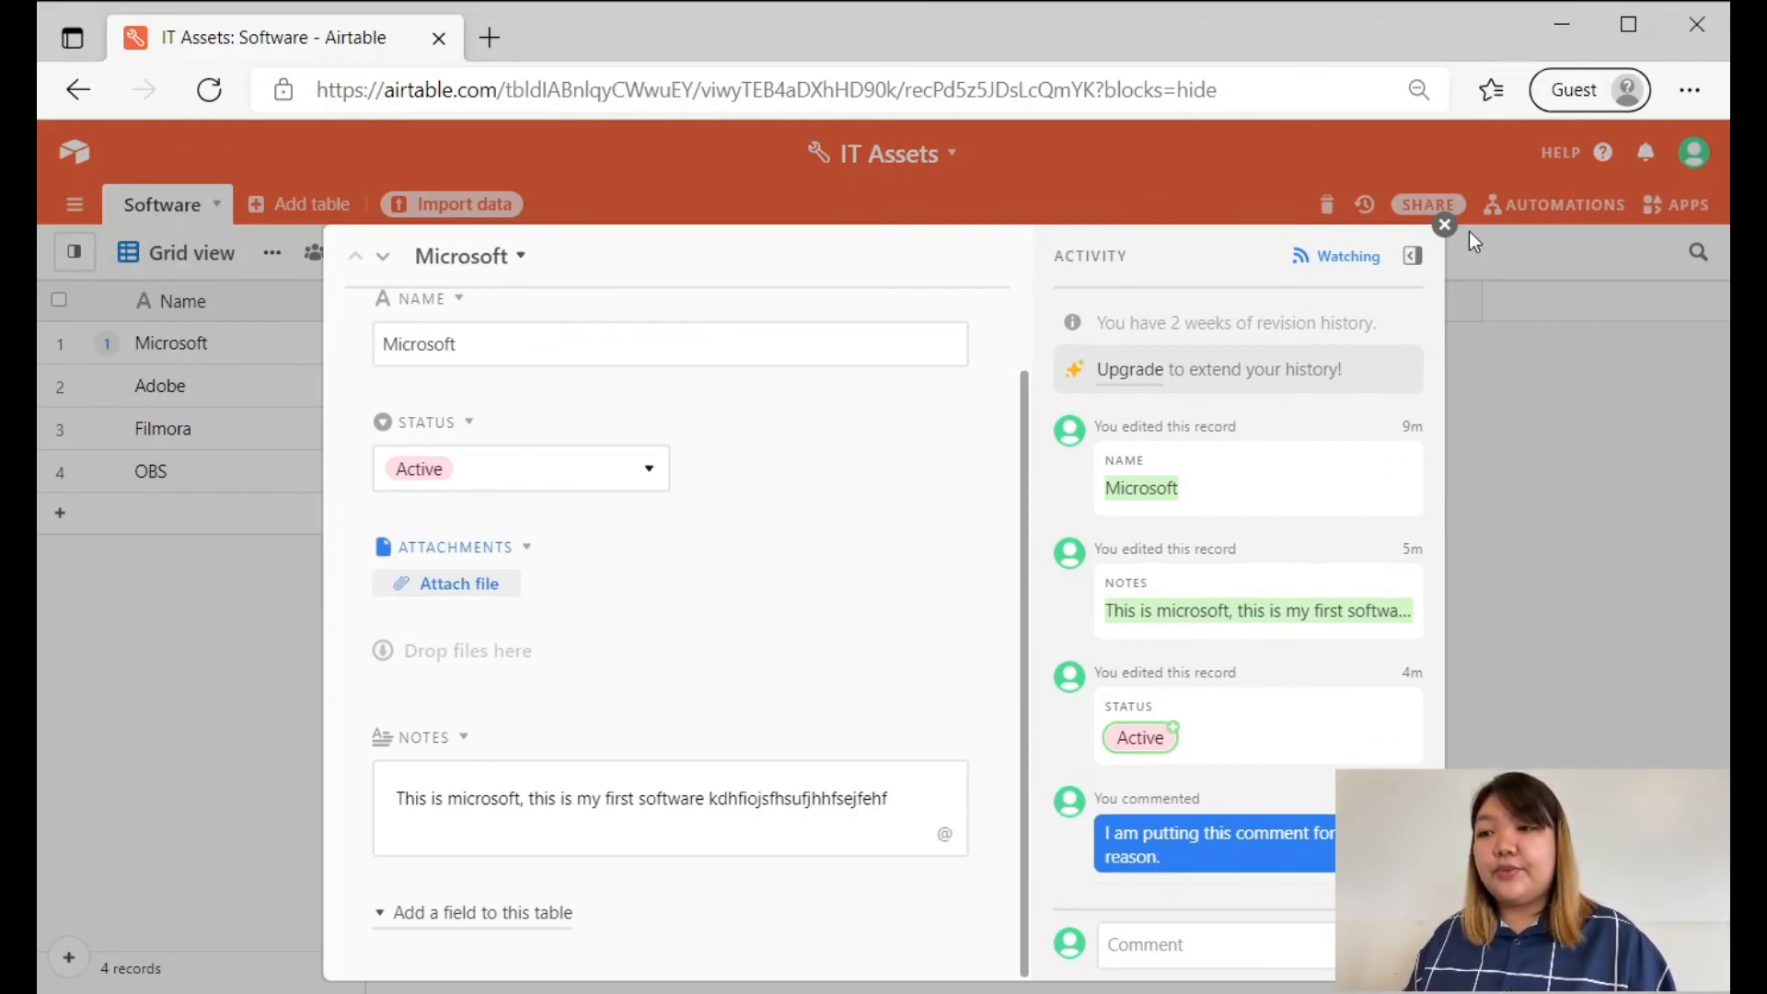
left_click(1441, 226)
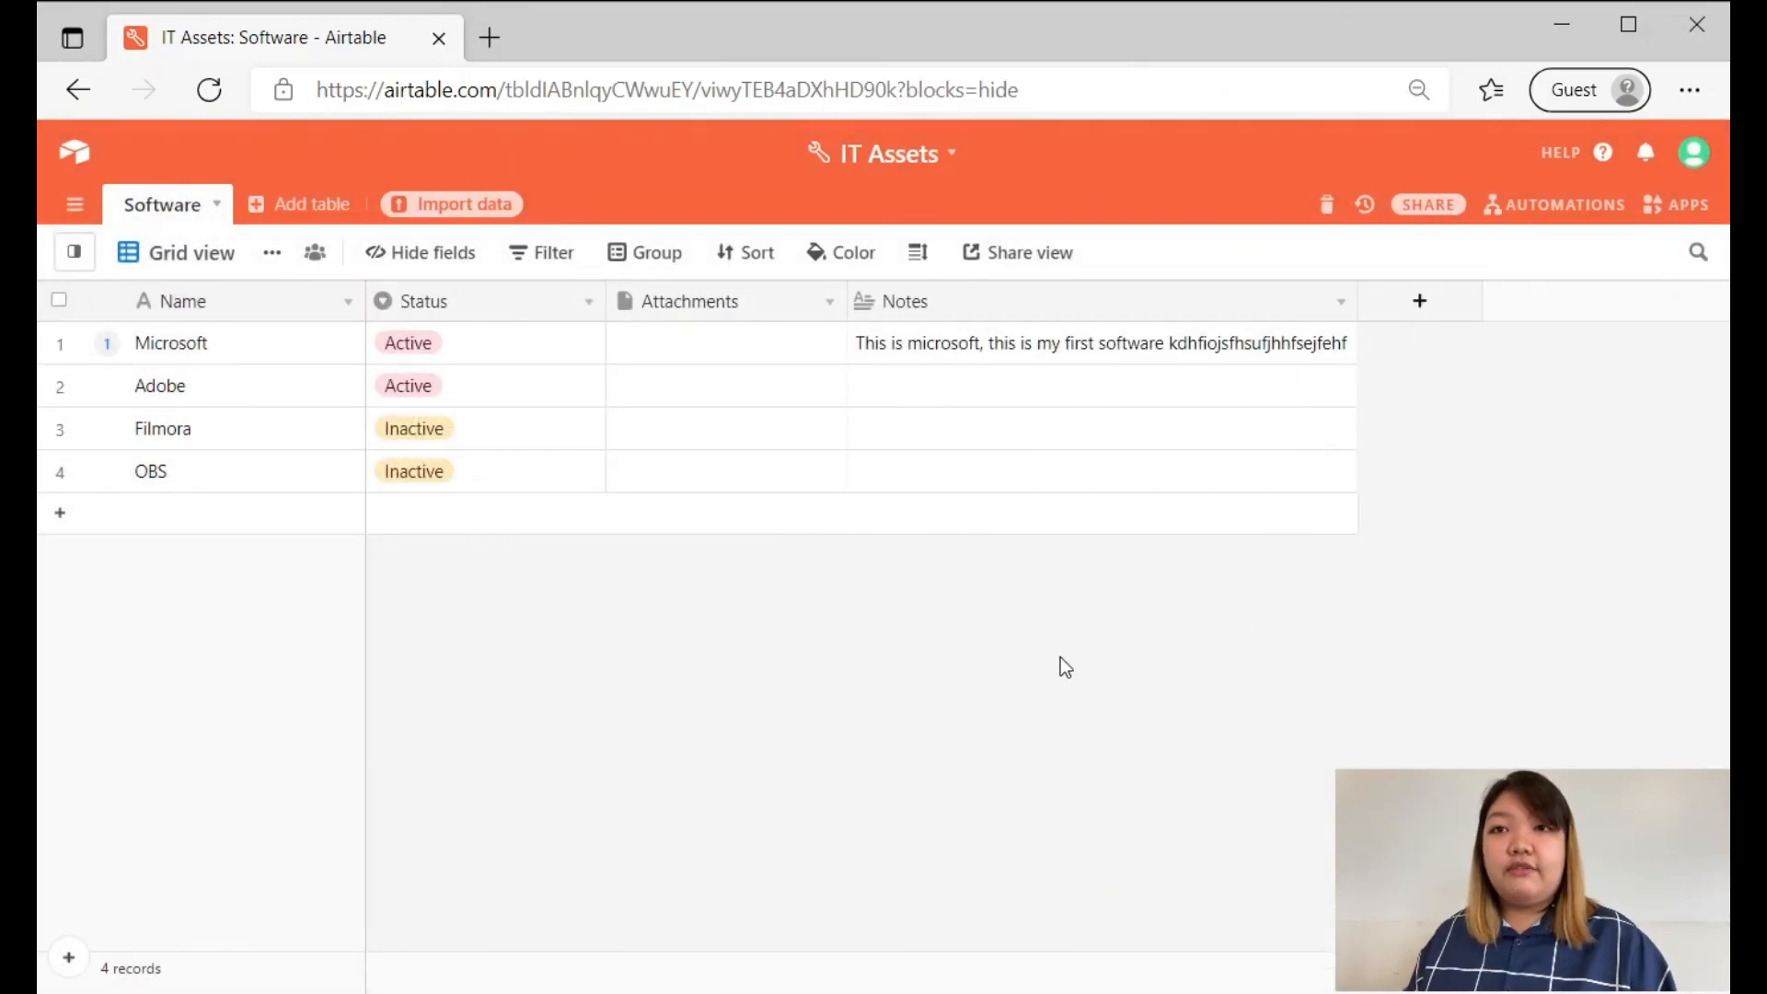